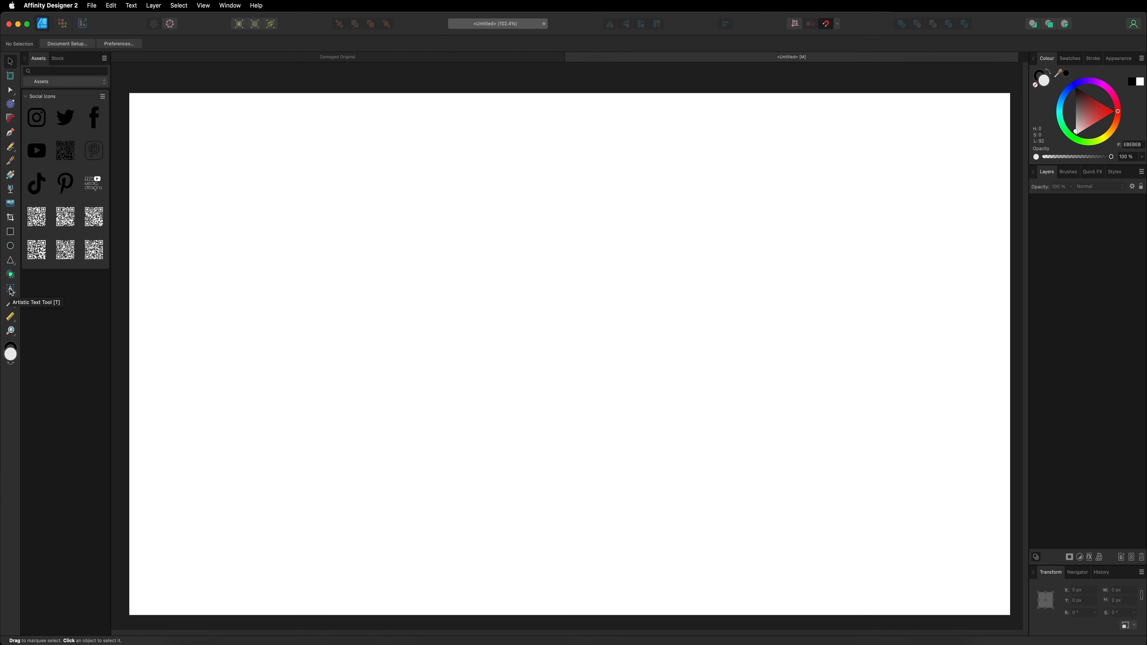
# Step: Create a large line of artistic text reading "DAMAGED" in Impact across the page
pyautogui.click(11, 292)
pyautogui.moveTo(182, 226); pyautogui.dragTo(224, 381)
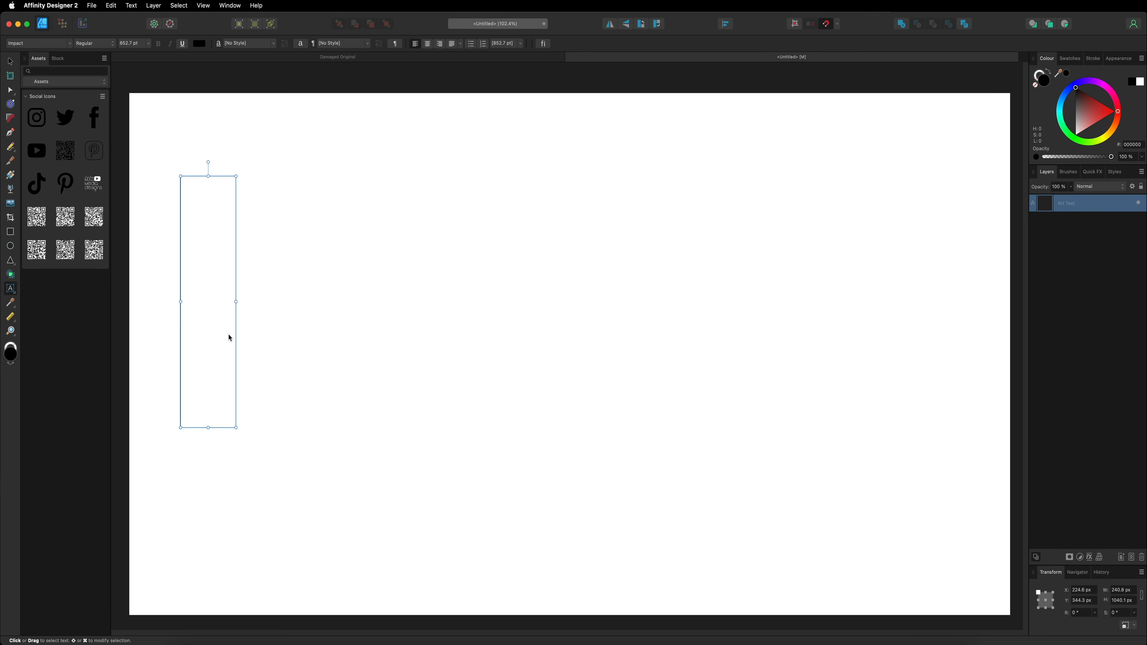
pyautogui.write('D')
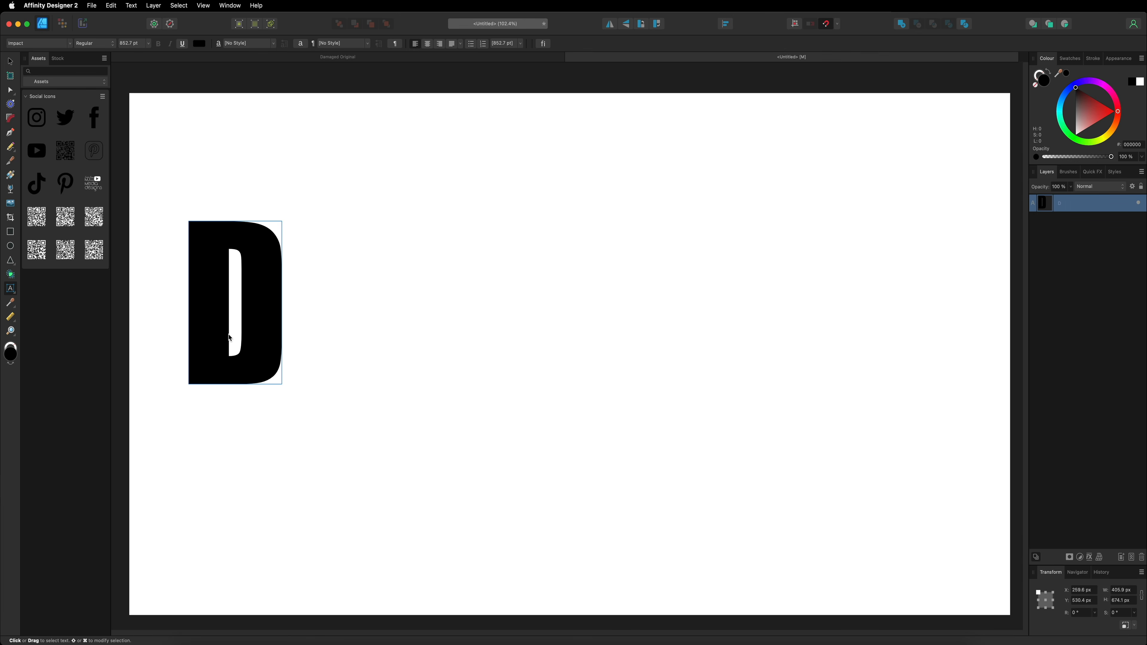
pyautogui.write('AMAGED')
pyautogui.press('Escape')
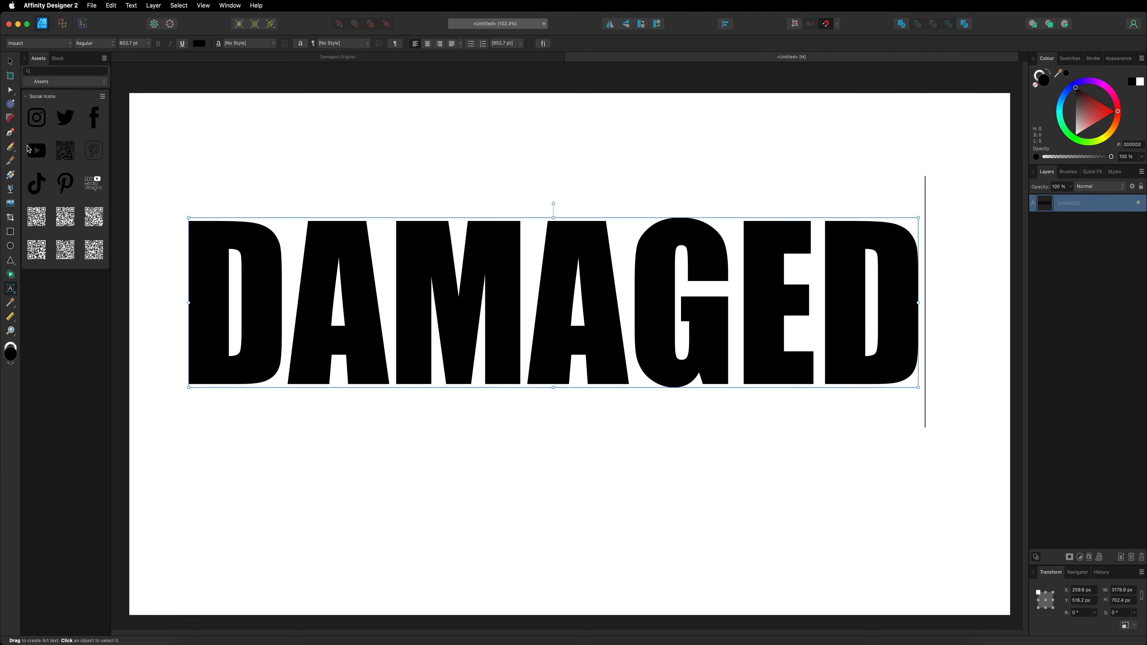
# Step: Centre the DAMAGED text horizontally and vertically on the page
pyautogui.click(11, 62)
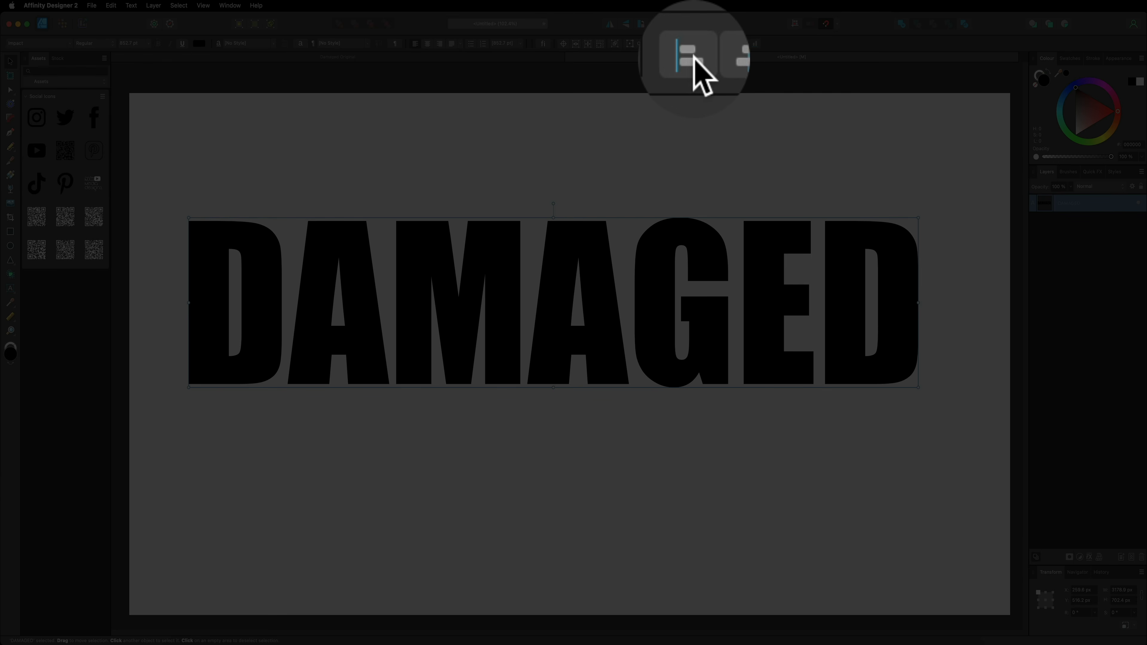
pyautogui.click(712, 56)
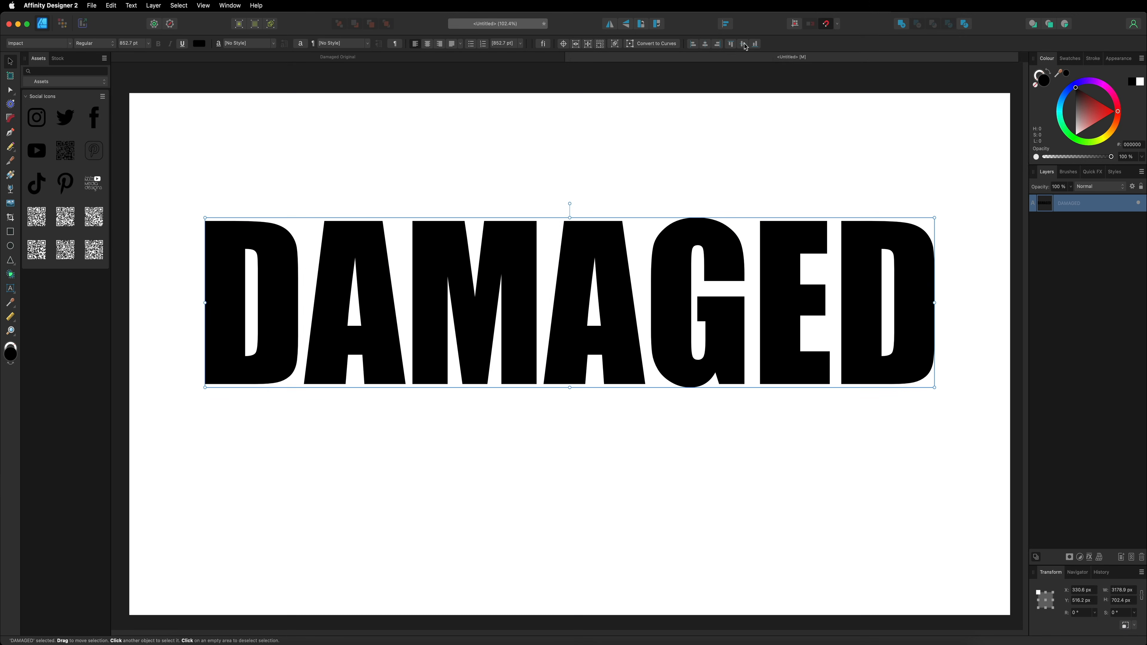
pyautogui.click(744, 44)
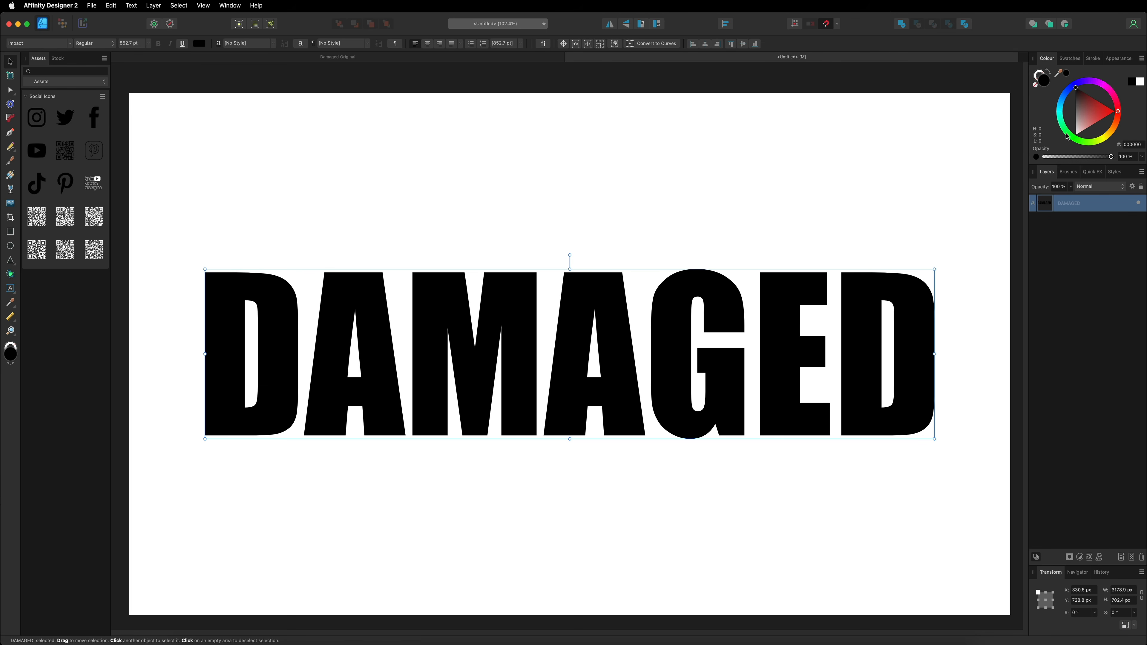
# Step: Fill the DAMAGED text with dark blue and give it a black 20 pt stroke
pyautogui.click(1070, 87)
pyautogui.moveTo(1082, 108)
pyautogui.mouseDown()
pyautogui.moveTo(1082, 119)
pyautogui.moveTo(1083, 110)
pyautogui.mouseUp()
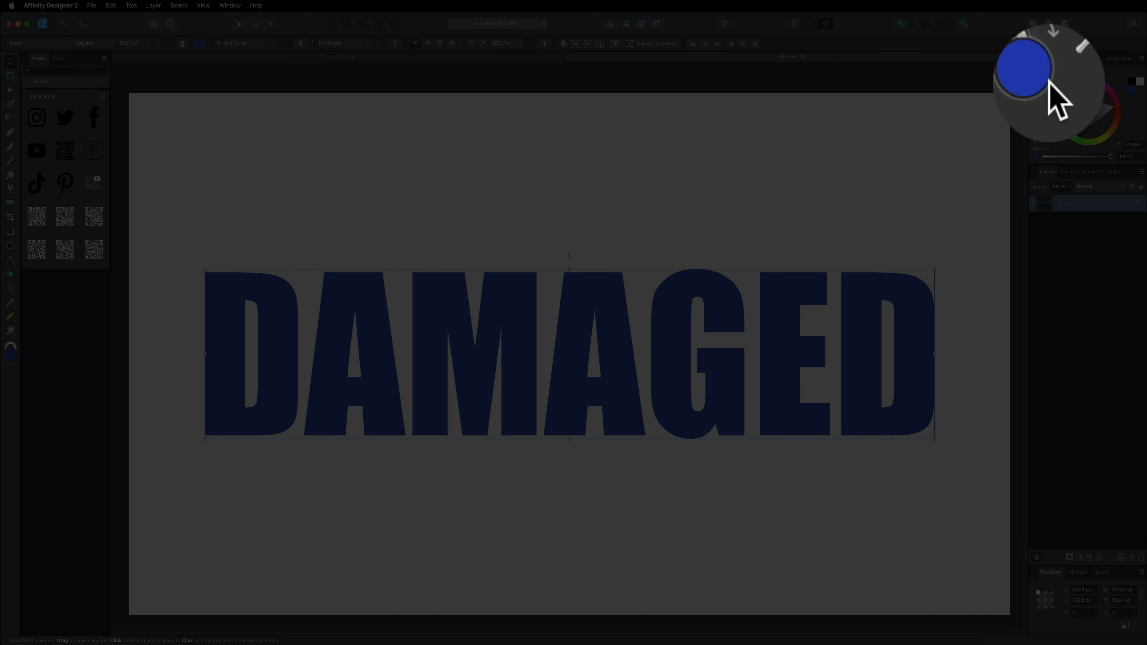
pyautogui.click(1040, 77)
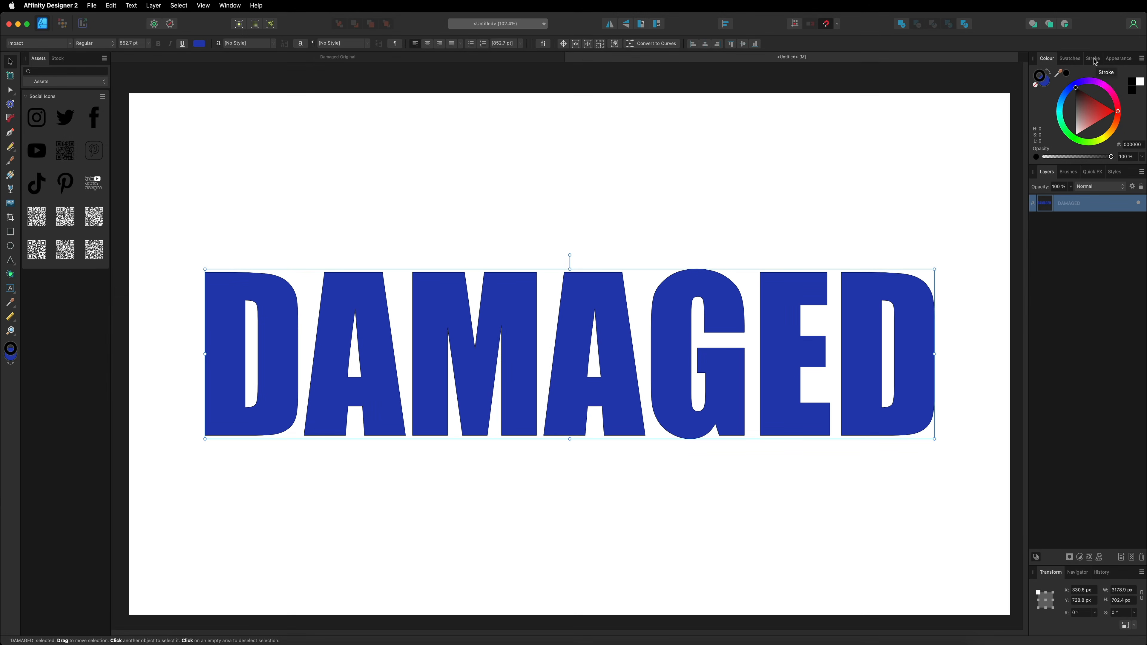
pyautogui.click(1093, 59)
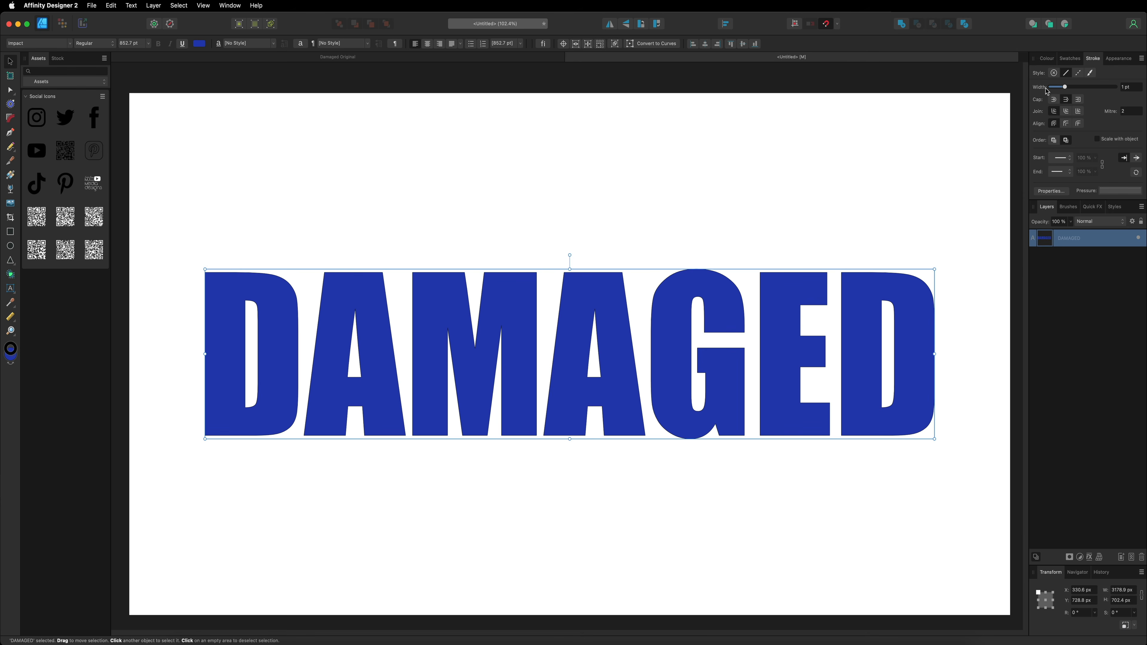
pyautogui.moveTo(1064, 87); pyautogui.dragTo(1087, 91)
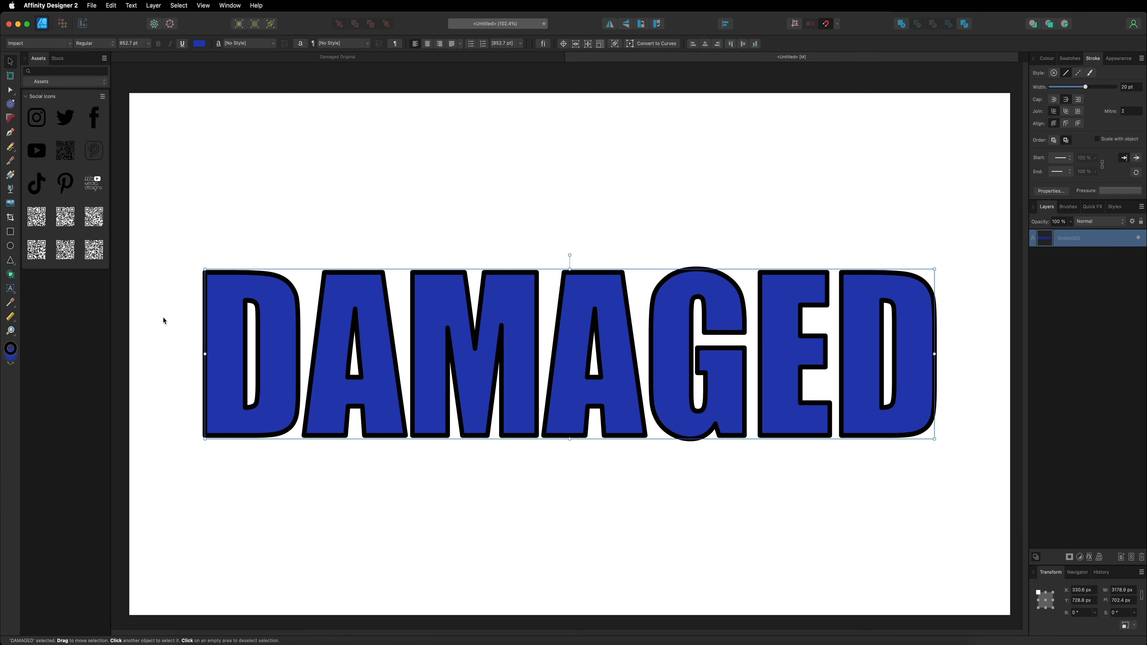
pyautogui.click(10, 289)
pyautogui.moveTo(406, 346); pyautogui.dragTo(924, 371)
pyautogui.write('DGH')
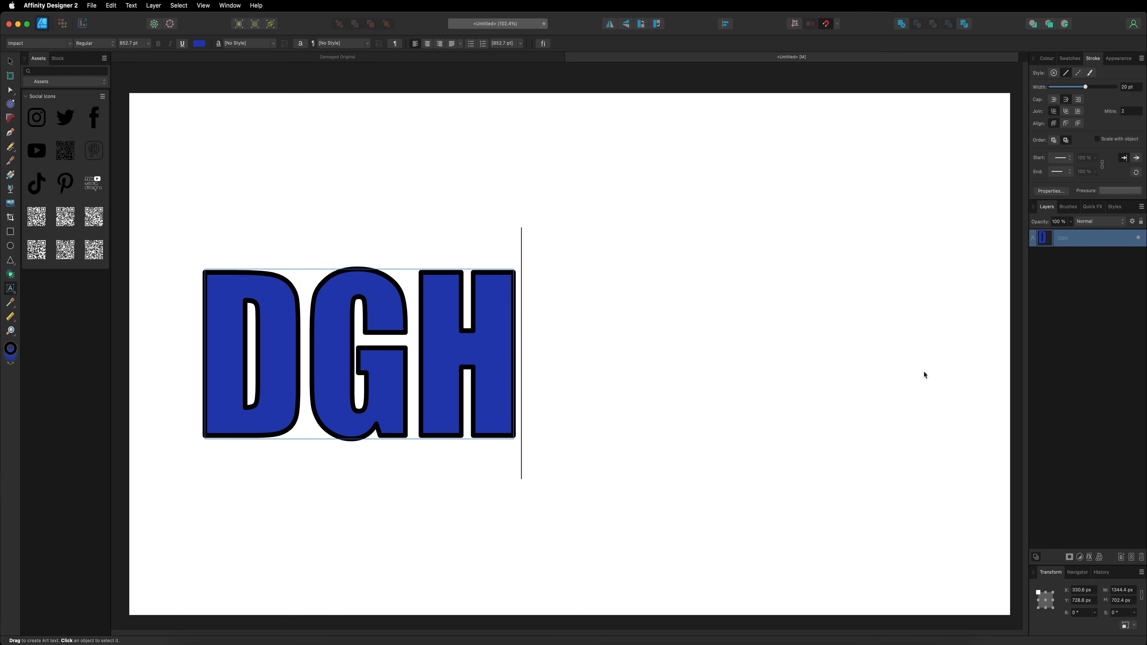
pyautogui.press('super+z')
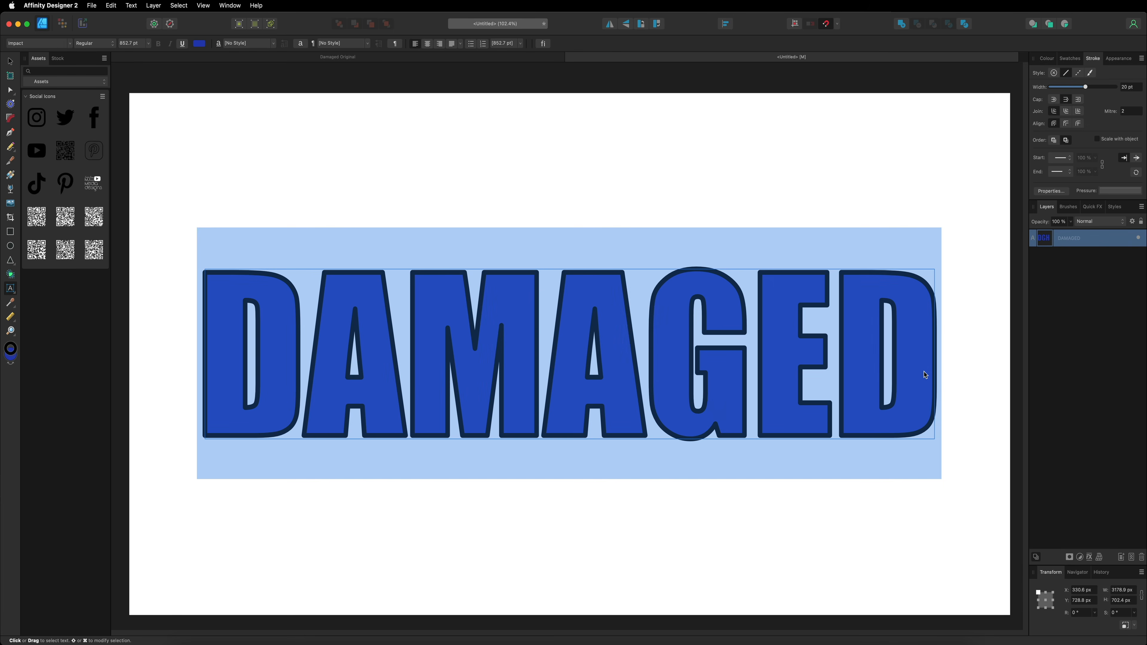
pyautogui.press('Escape')
pyautogui.click(10, 61)
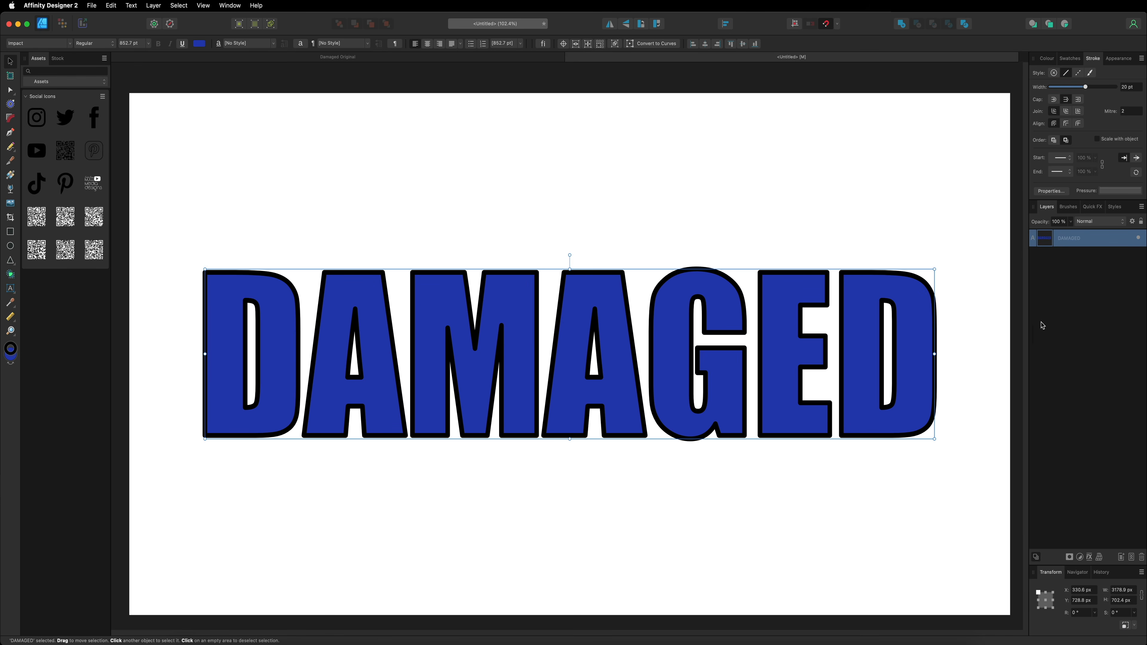
# Step: Convert the DAMAGED text to curves
pyautogui.click(1056, 308)
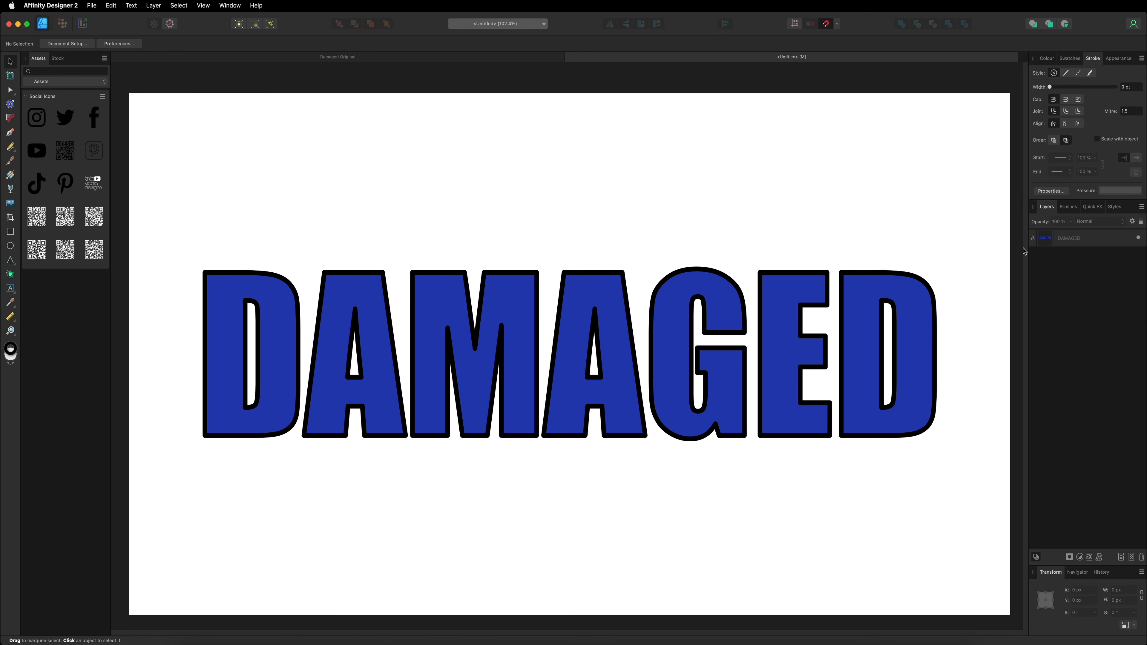
pyautogui.click(1086, 242)
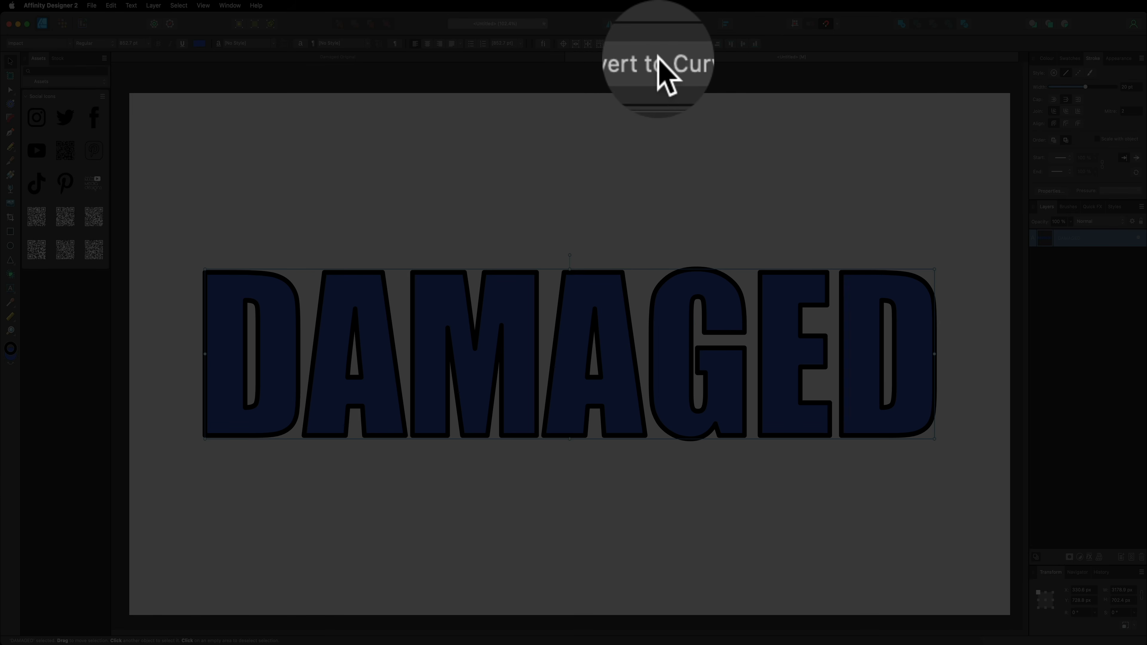
pyautogui.click(658, 44)
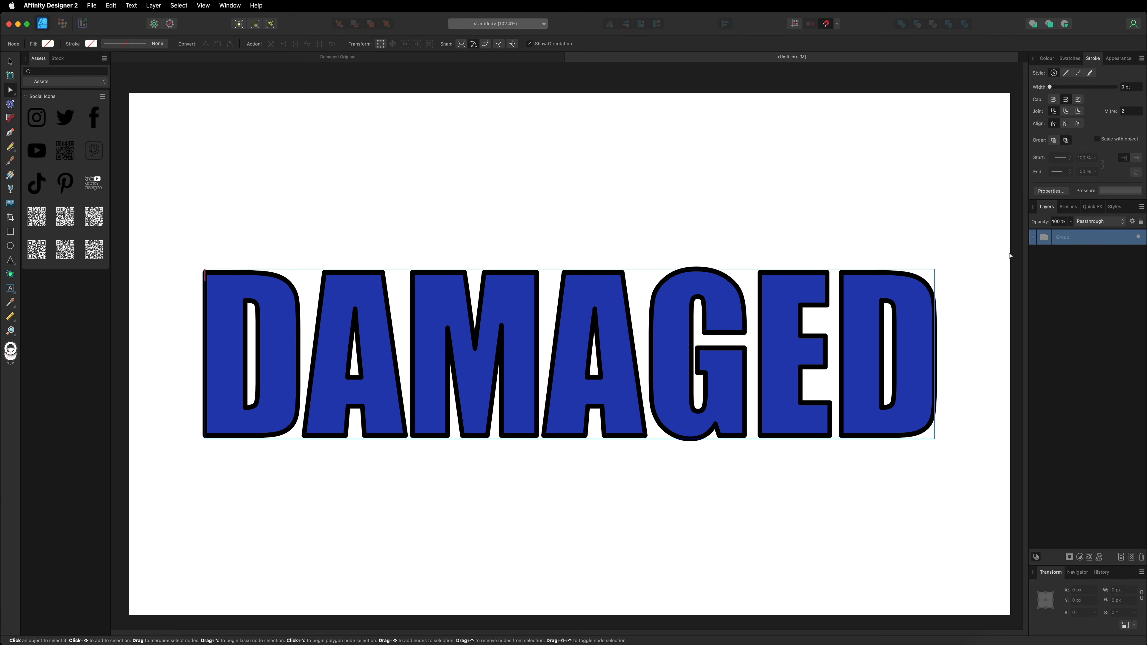
# Step: Expand the converted group and examine the individual letter curves one by one
pyautogui.click(1033, 238)
pyautogui.click(1072, 254)
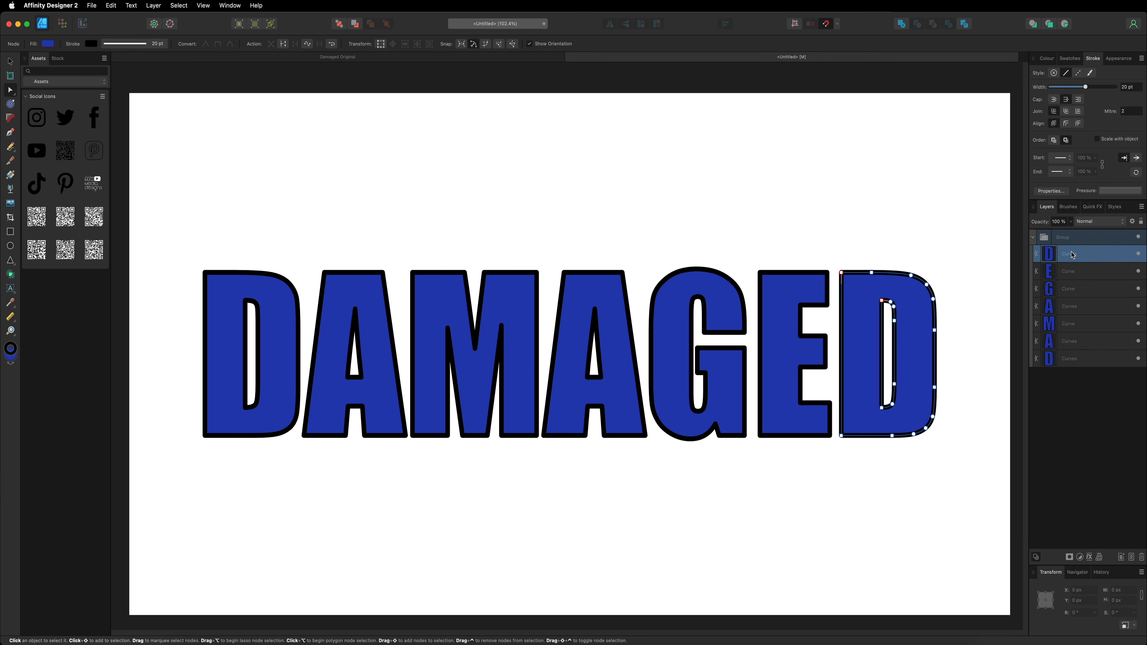
pyautogui.click(1073, 272)
pyautogui.click(1073, 289)
pyautogui.click(1071, 307)
pyautogui.click(1072, 323)
pyautogui.click(1074, 341)
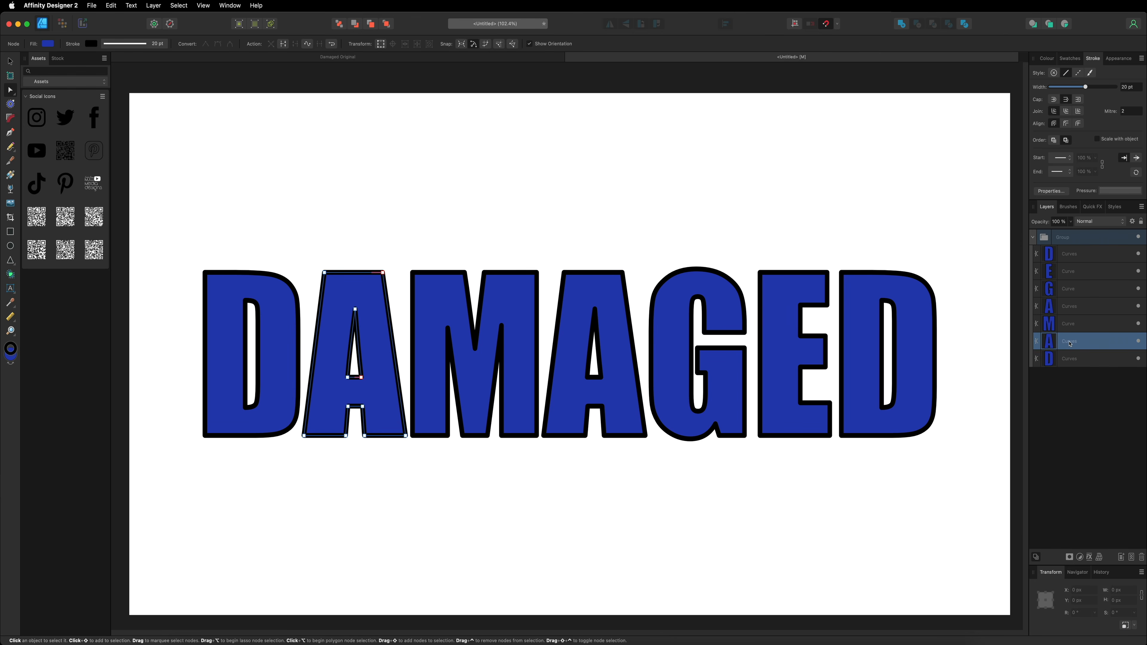
# Step: Select all seven letter curves in the group and apply Expand Stroke to them
pyautogui.click(1076, 256)
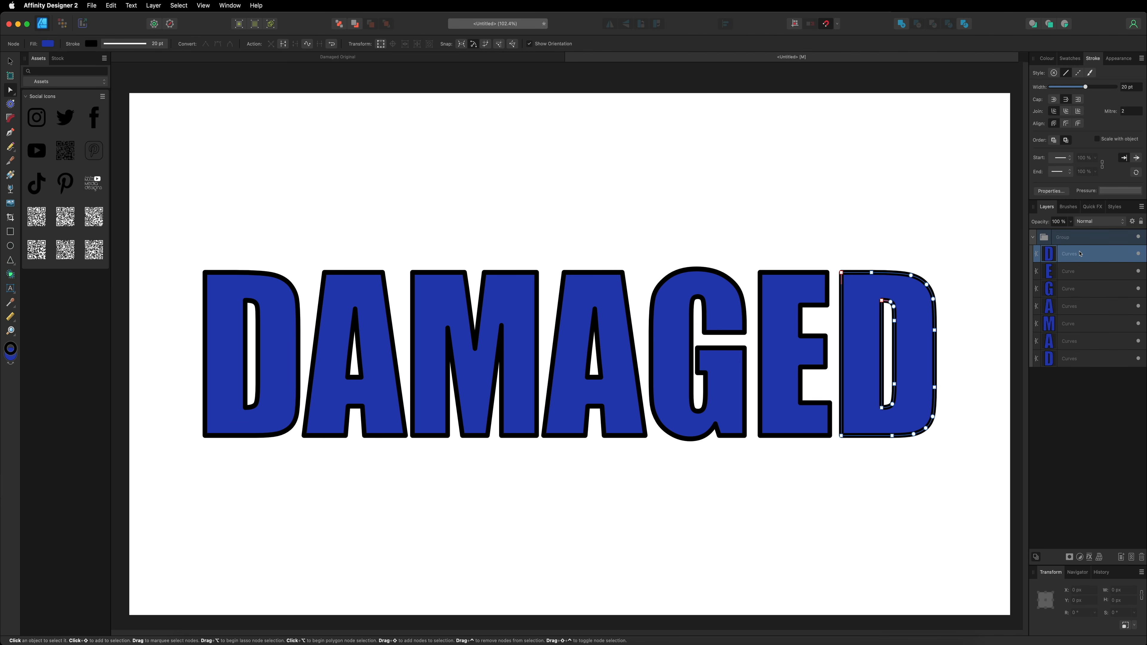
pyautogui.keyDown('shift'); pyautogui.click(1076, 360); pyautogui.keyUp('shift')
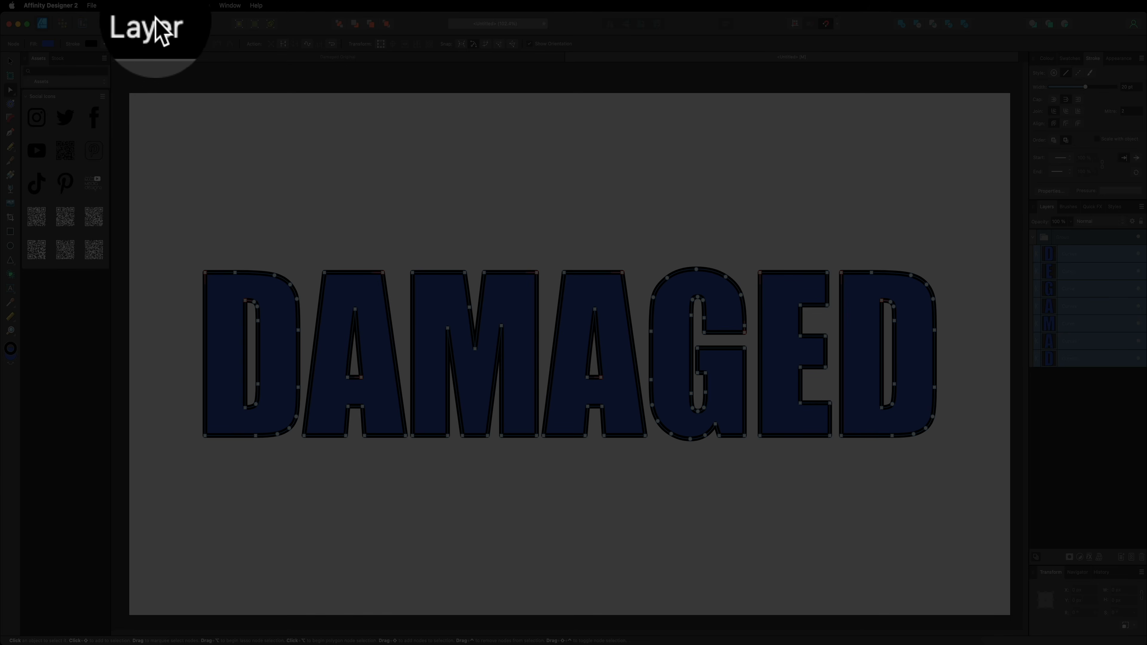
pyautogui.click(154, 5)
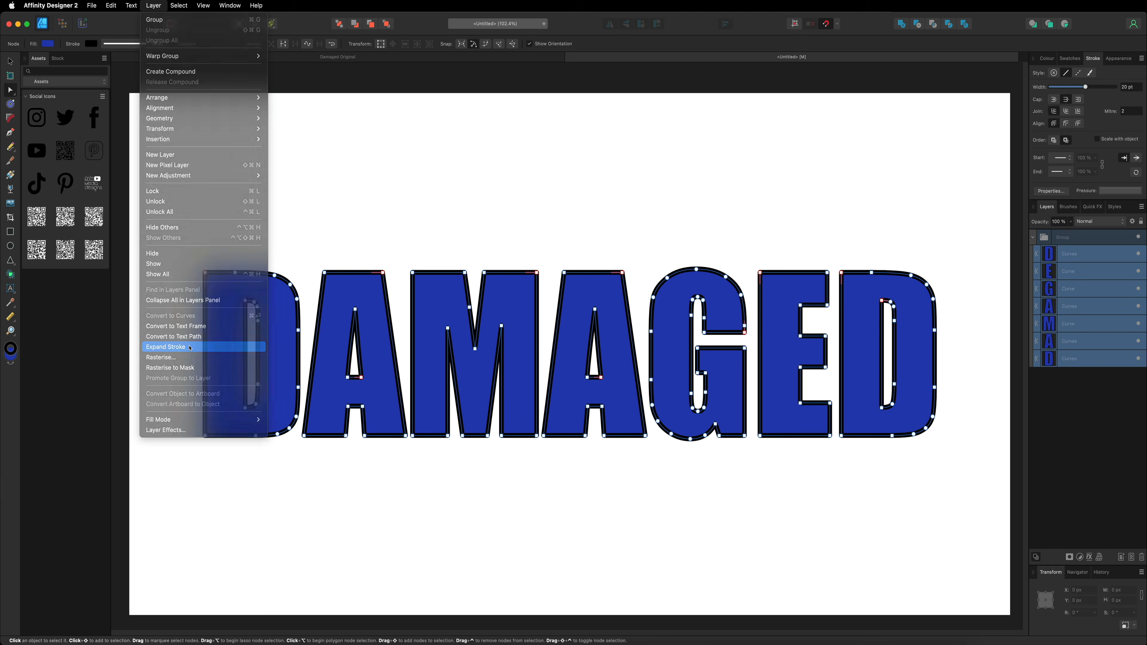
pyautogui.click(190, 347)
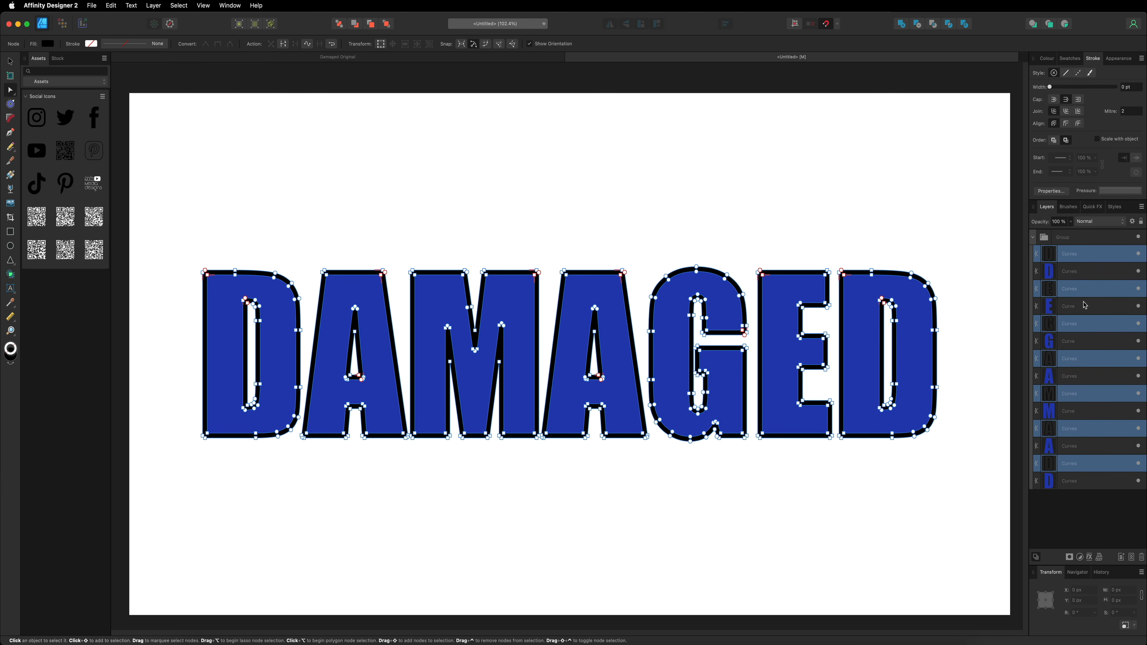
# Step: Group the expanded outlines as "STROKE" and move that group above all the blue letter curves
pyautogui.press('super+g')
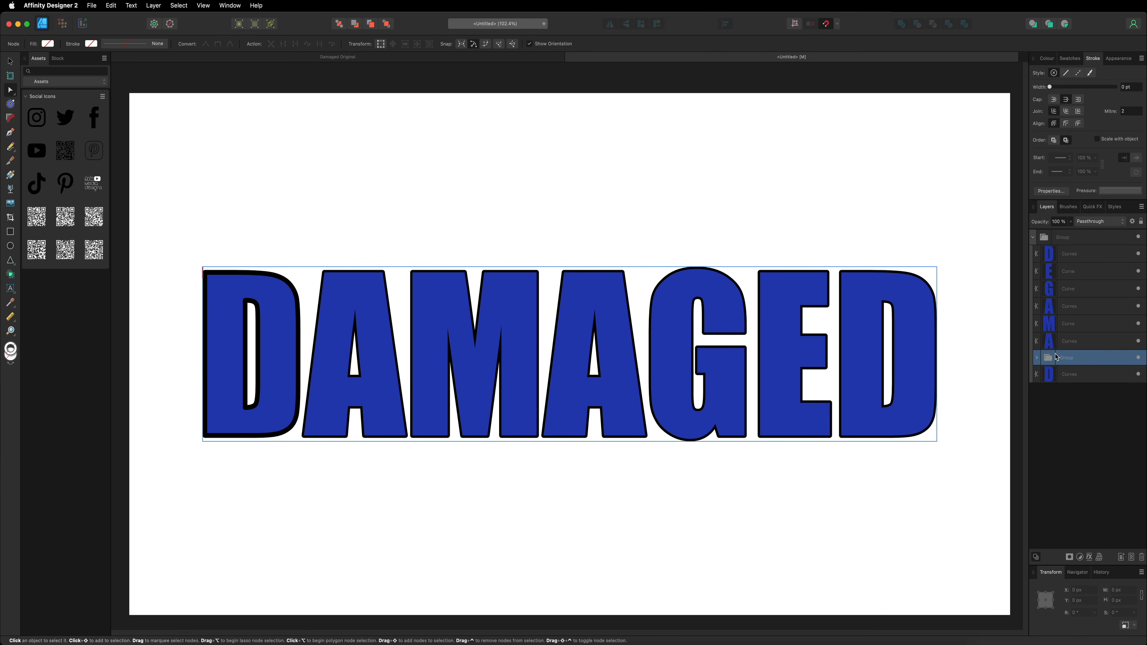
pyautogui.doubleClick(1072, 357)
pyautogui.write('STROKE')
pyautogui.press('Return')
pyautogui.moveTo(1068, 358); pyautogui.dragTo(1068, 250)
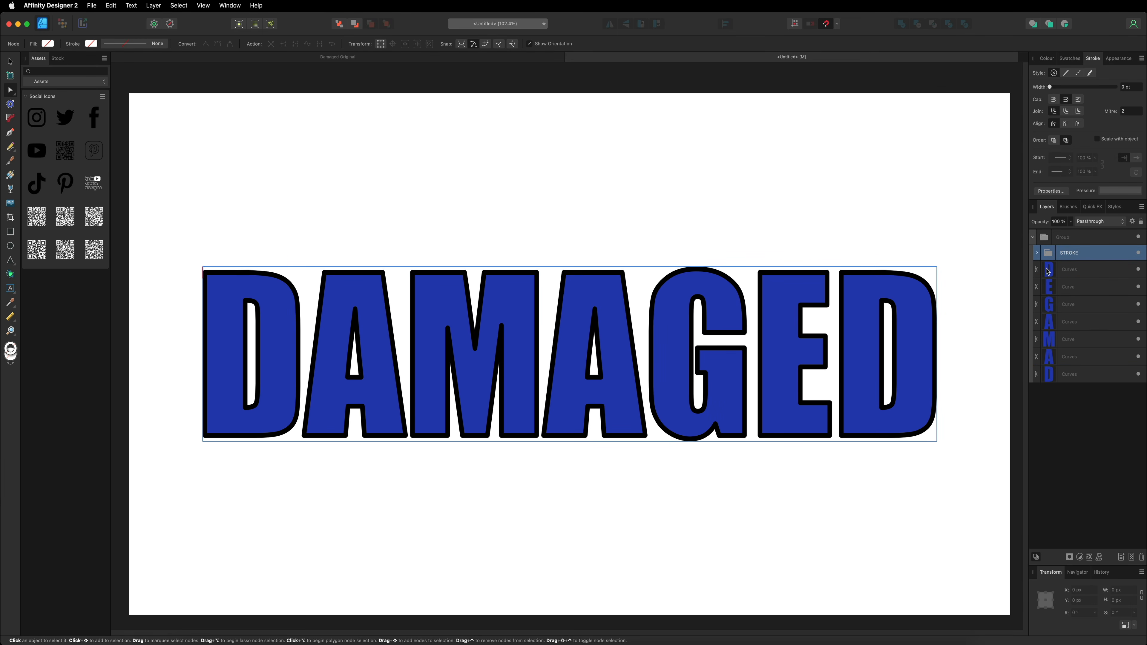
# Step: Group the seven blue letter curves and name the group "TEXT"
pyautogui.click(1077, 271)
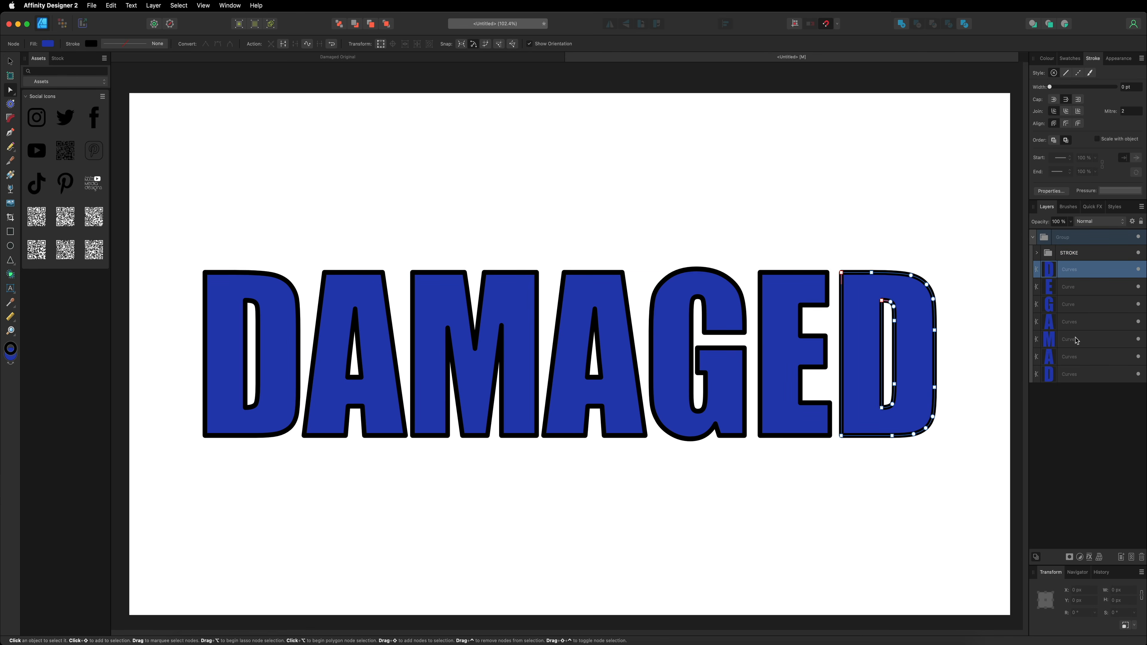
pyautogui.keyDown('shift'); pyautogui.click(1075, 373); pyautogui.keyUp('shift')
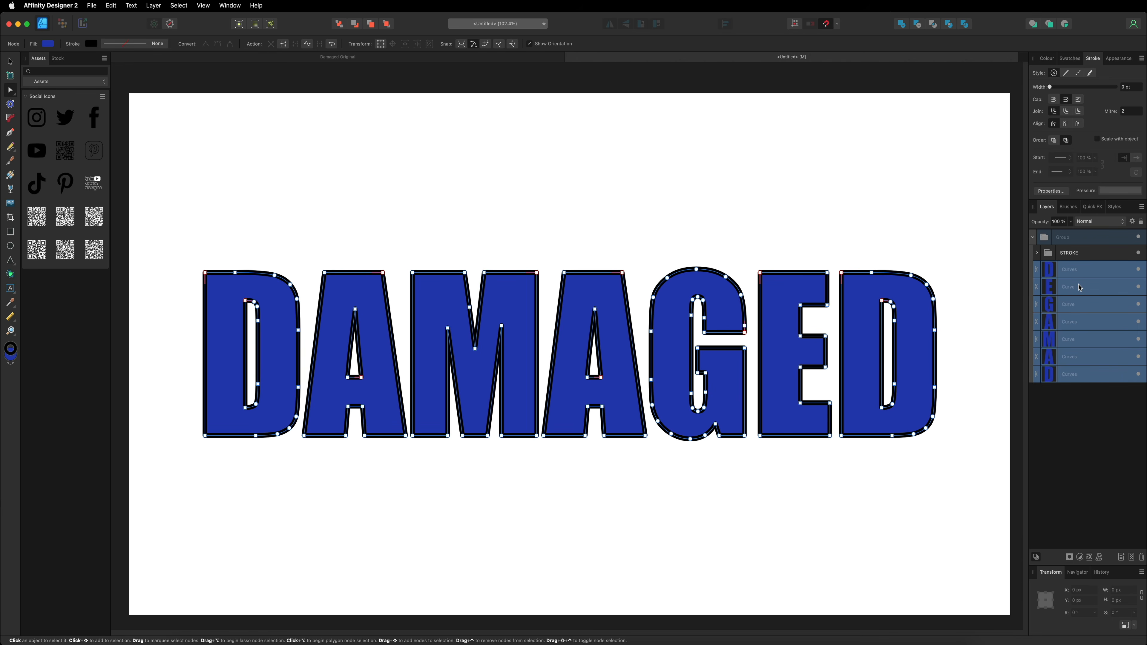
pyautogui.press('super+g')
pyautogui.doubleClick(1069, 269)
pyautogui.write('TEXT')
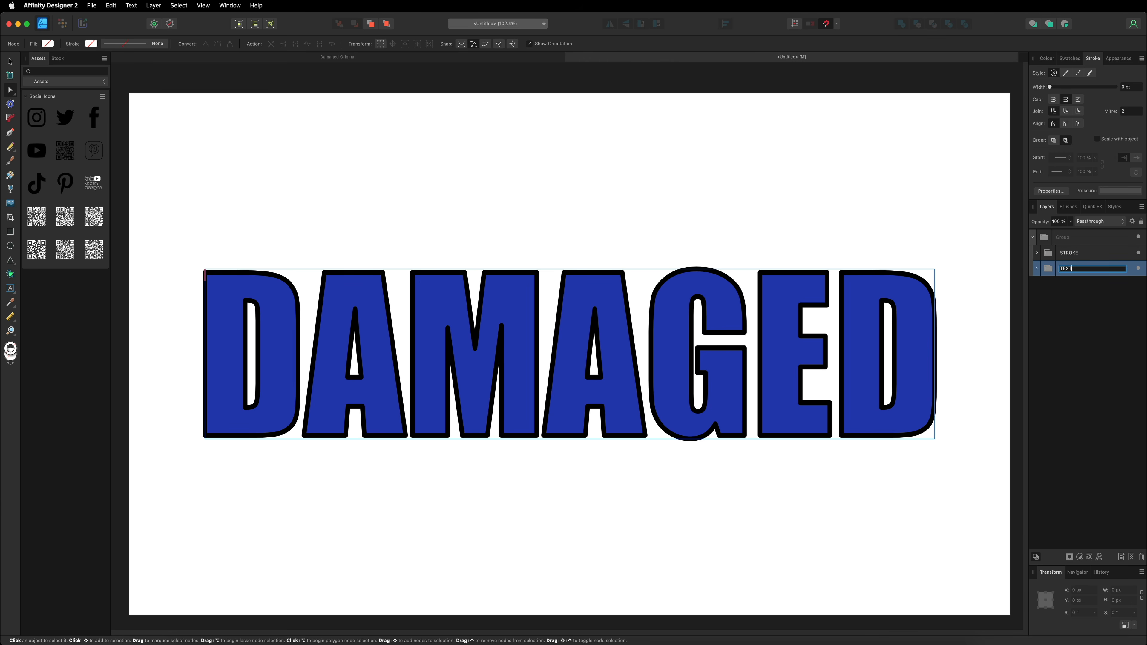
pyautogui.press('Return')
pyautogui.click(1074, 271)
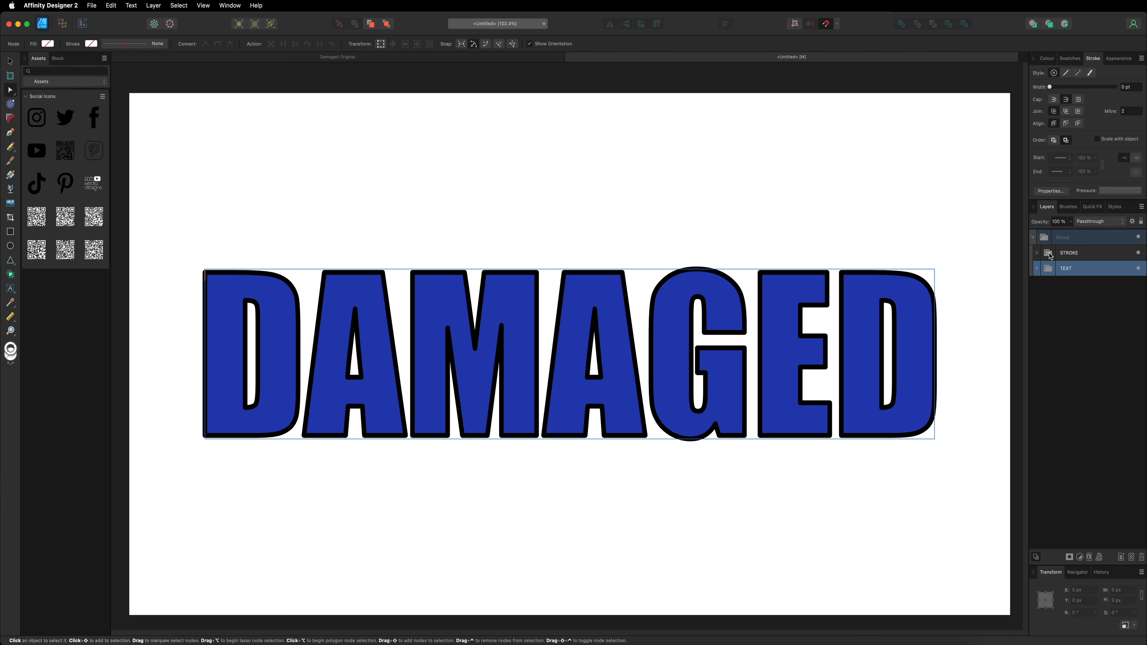
# Step: Slice all curves in the STROKE group with two long crossing diagonal Knife cuts spanning the whole word
pyautogui.click(1037, 254)
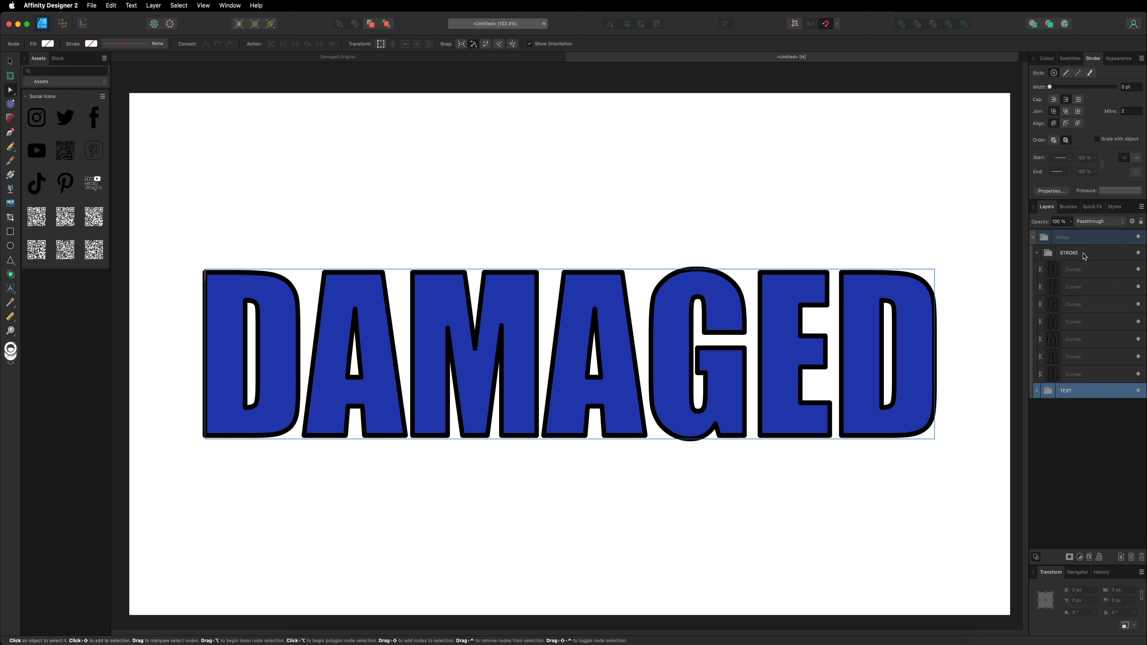
pyautogui.click(1082, 270)
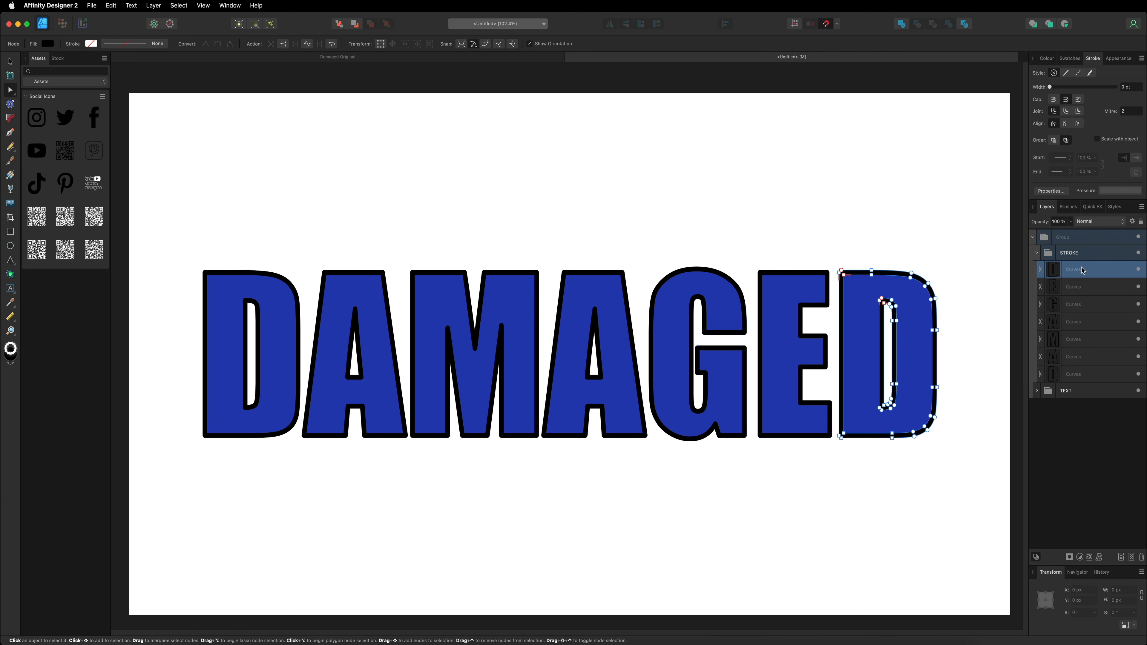
pyautogui.keyDown('shift'); pyautogui.click(1079, 376); pyautogui.keyUp('shift')
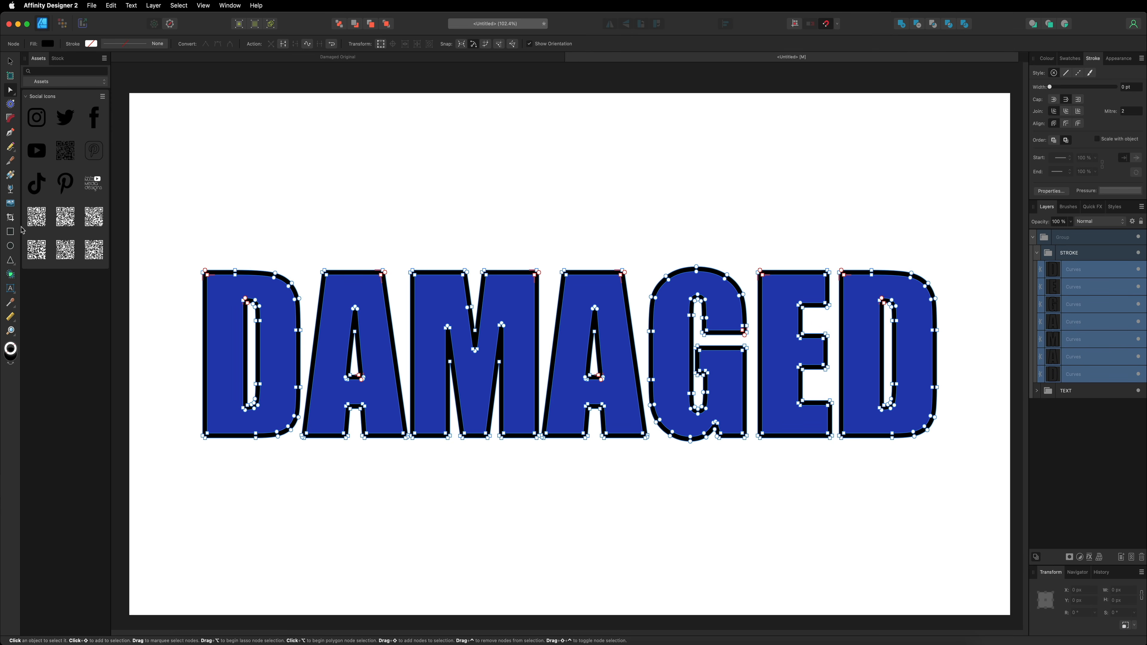
pyautogui.click(9, 161)
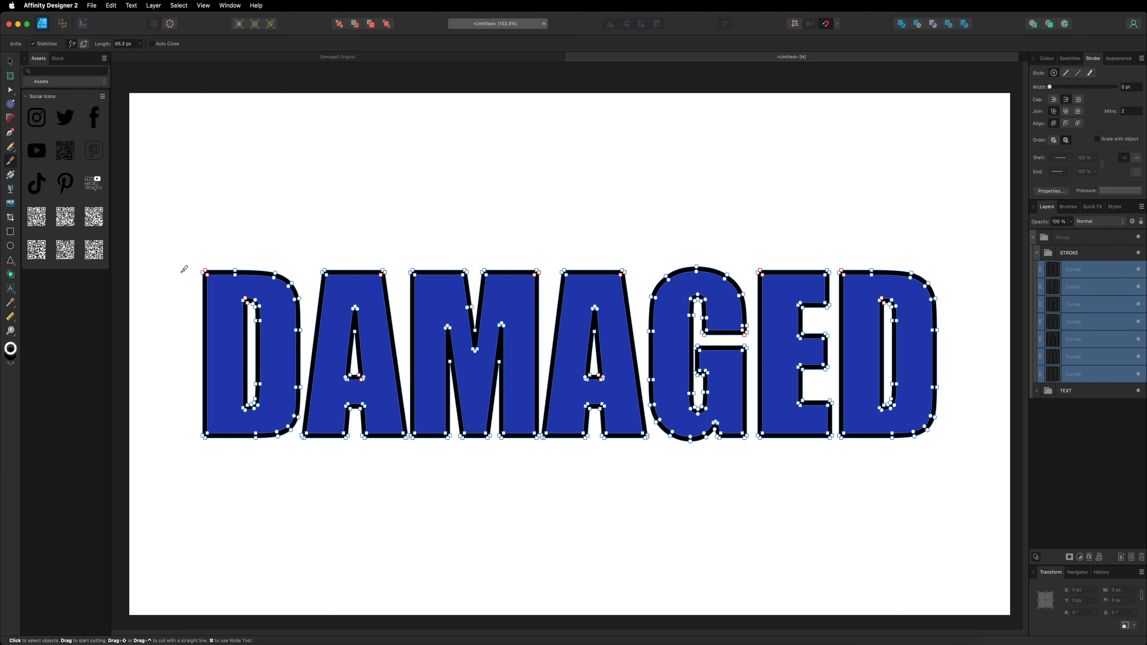
pyautogui.moveTo(181, 274)
pyautogui.mouseDown()
pyautogui.moveTo(331, 311)
pyautogui.moveTo(697, 335)
pyautogui.moveTo(840, 360)
pyautogui.moveTo(885, 307)
pyautogui.moveTo(992, 348)
pyautogui.moveTo(1004, 240)
pyautogui.moveTo(987, 388)
pyautogui.moveTo(949, 441)
pyautogui.mouseUp()
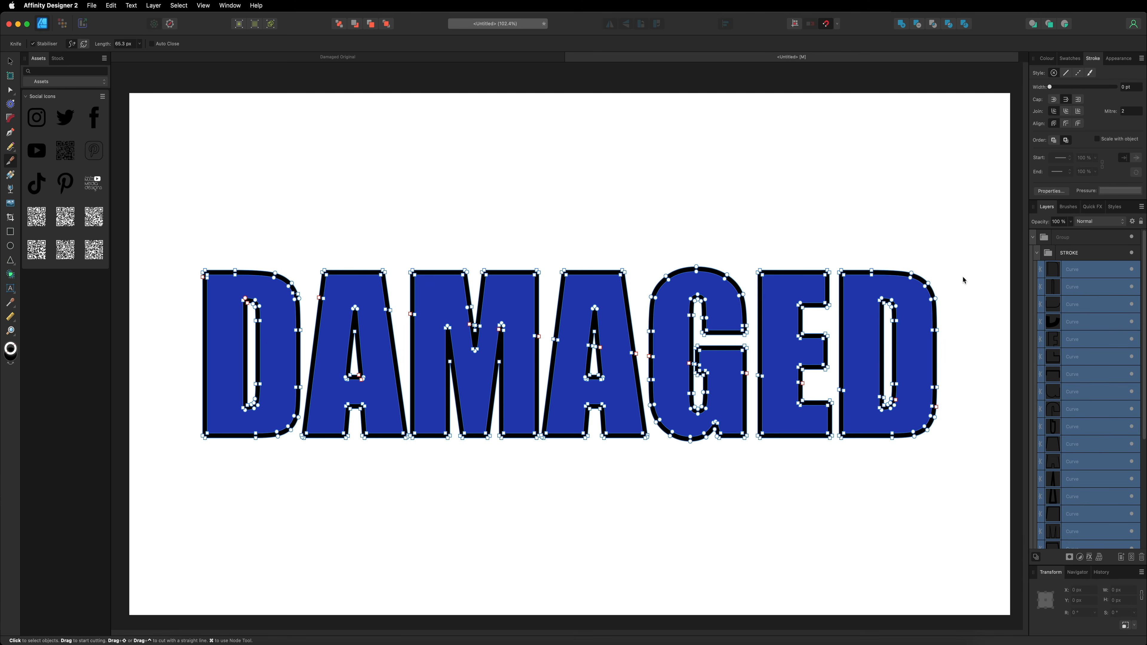
pyautogui.moveTo(966, 275)
pyautogui.mouseDown()
pyautogui.moveTo(544, 400)
pyautogui.moveTo(219, 443)
pyautogui.moveTo(153, 421)
pyautogui.moveTo(160, 454)
pyautogui.mouseUp()
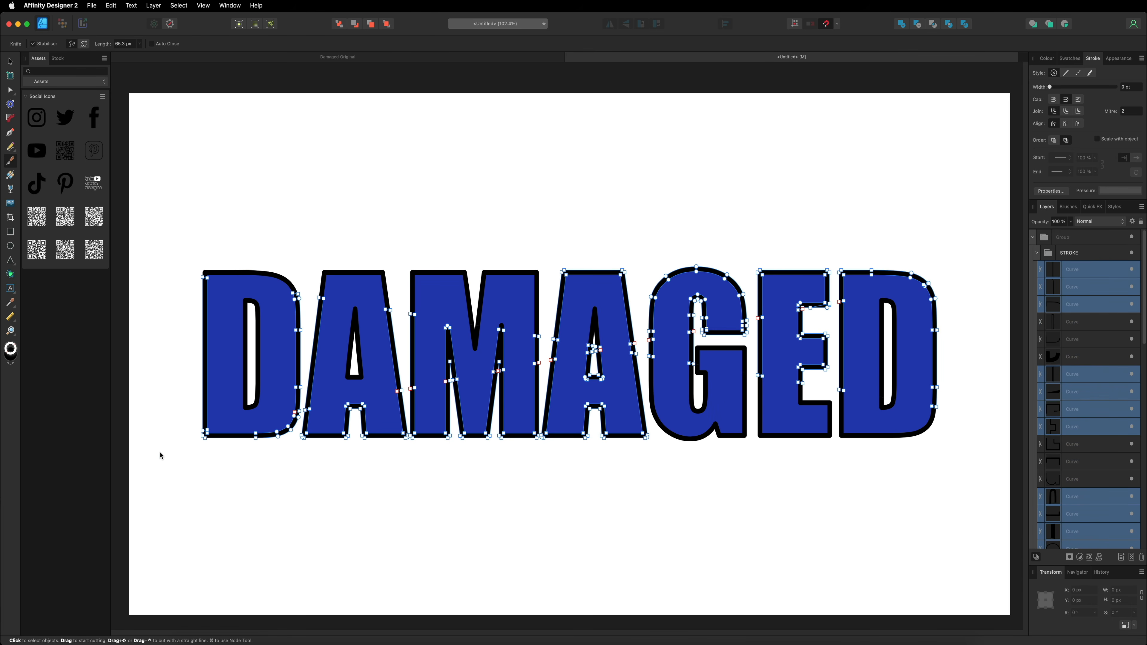
pyautogui.click(11, 61)
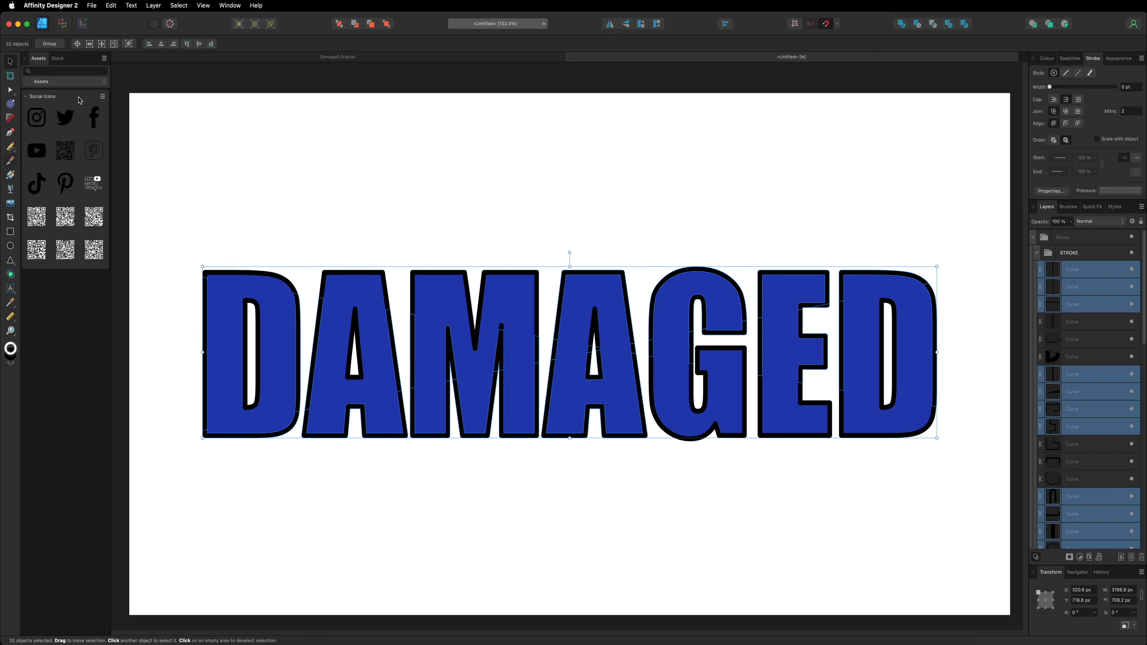
# Step: Inspect the uppermost curves in the STROKE group one by one to identify which pieces outline the final letter D
pyautogui.click(160, 119)
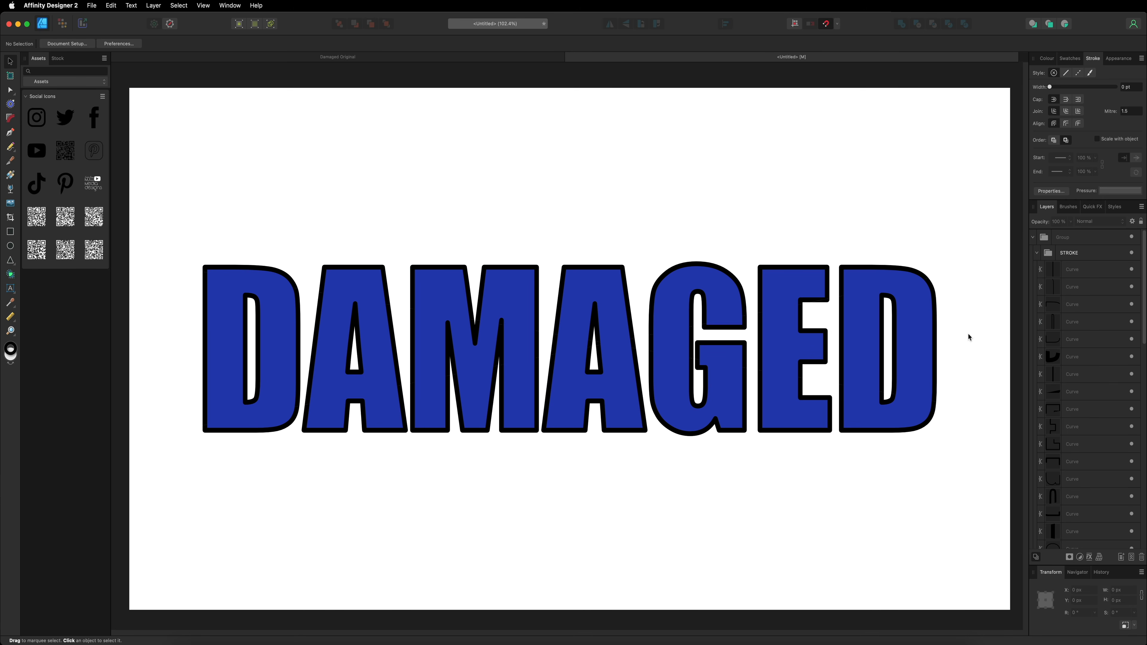
pyautogui.click(1079, 270)
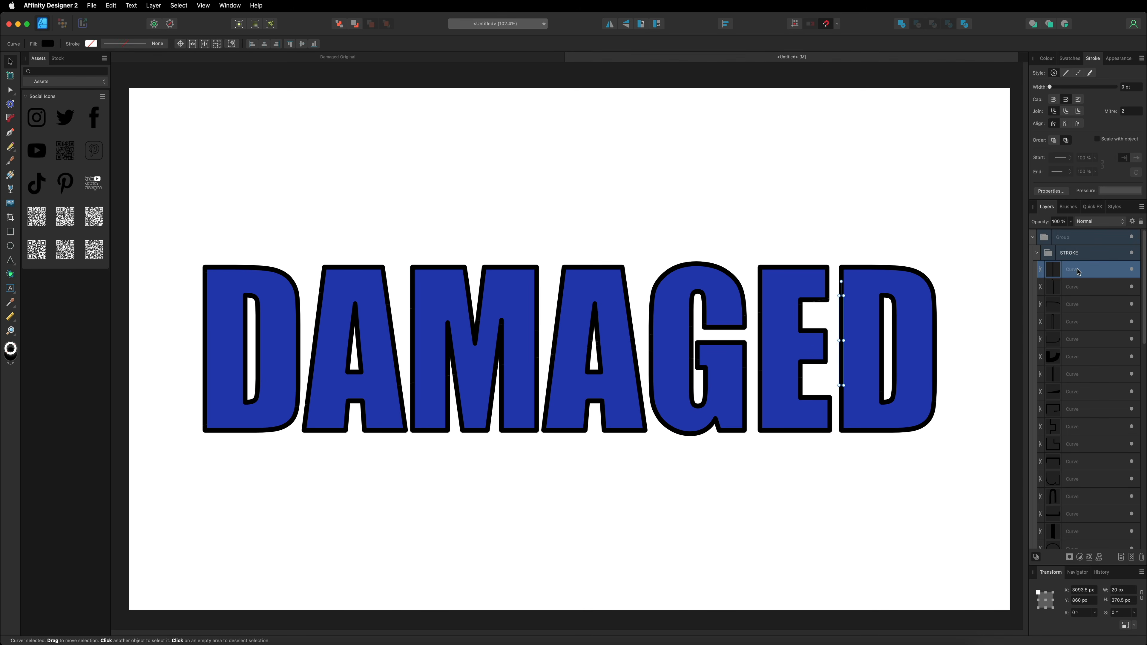
pyautogui.click(1080, 288)
pyautogui.click(1071, 306)
pyautogui.click(1069, 323)
pyautogui.click(1070, 340)
pyautogui.click(1071, 358)
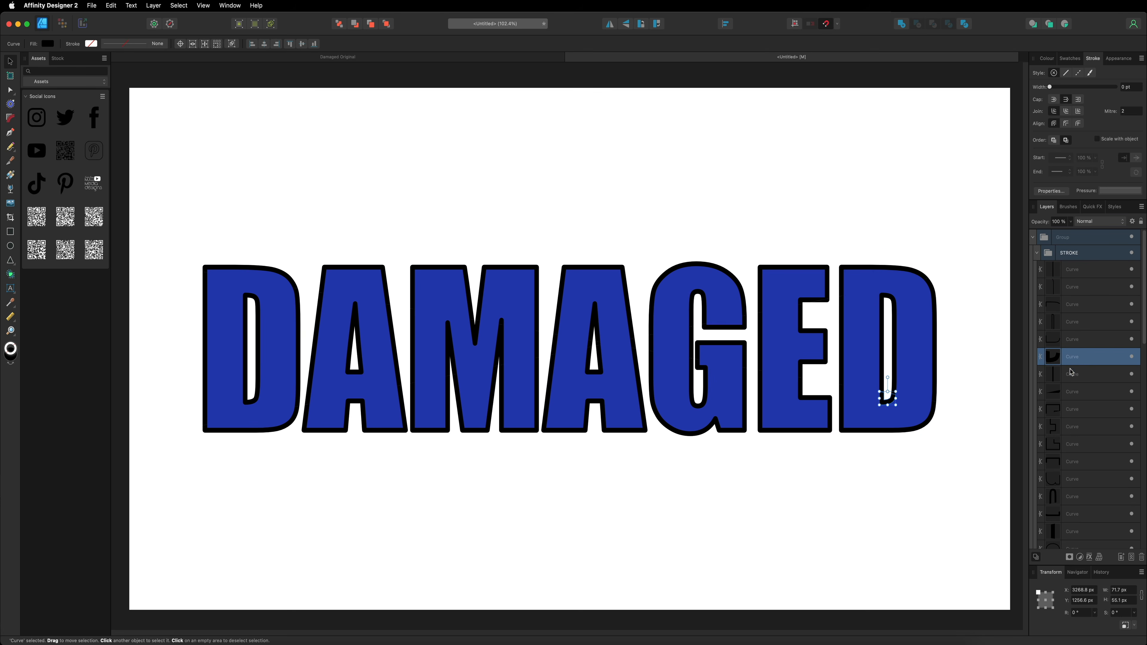
pyautogui.click(1071, 371)
pyautogui.click(1077, 271)
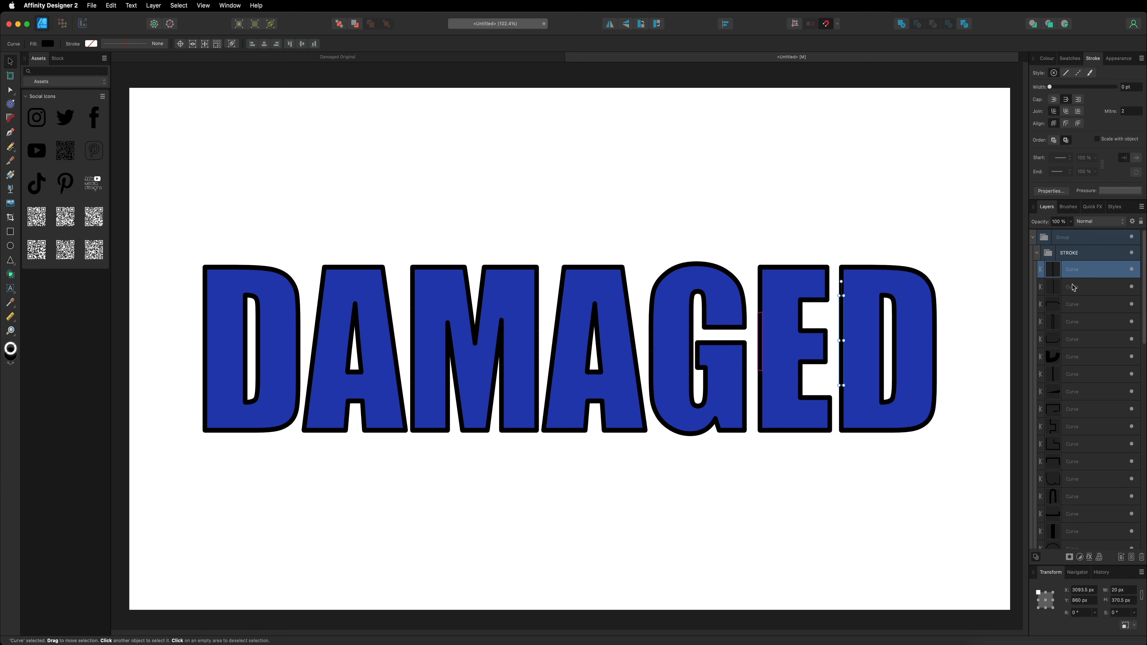
pyautogui.click(1074, 289)
pyautogui.click(1075, 306)
pyautogui.click(1078, 322)
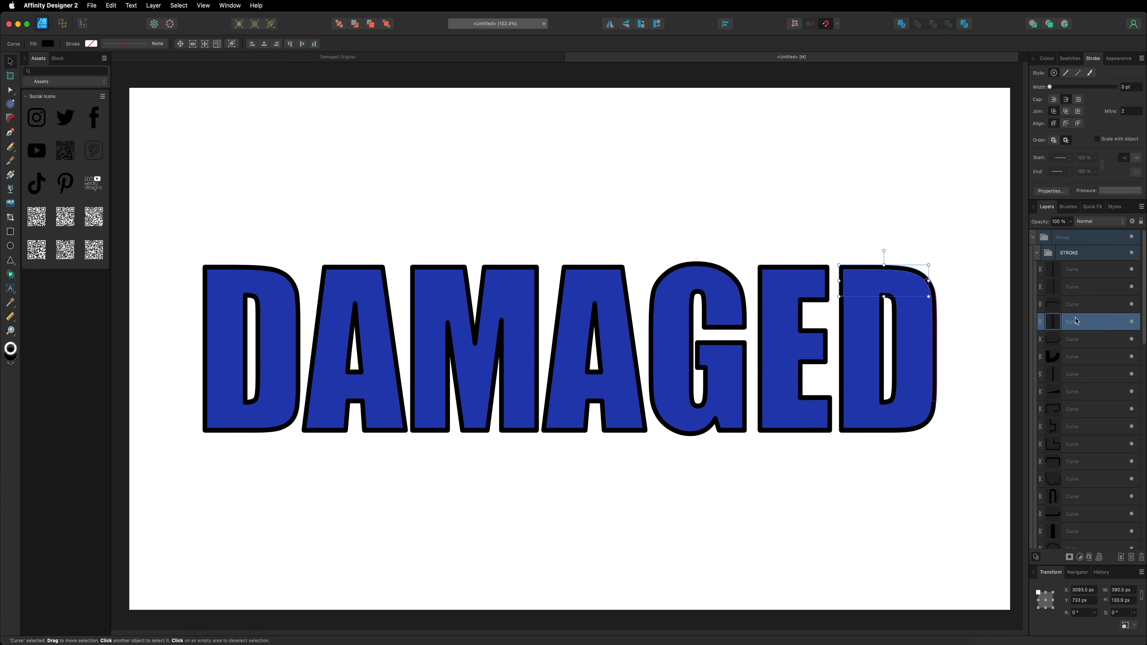
# Step: Select the six stroke curves that outline the final letter D and group them
pyautogui.click(1075, 272)
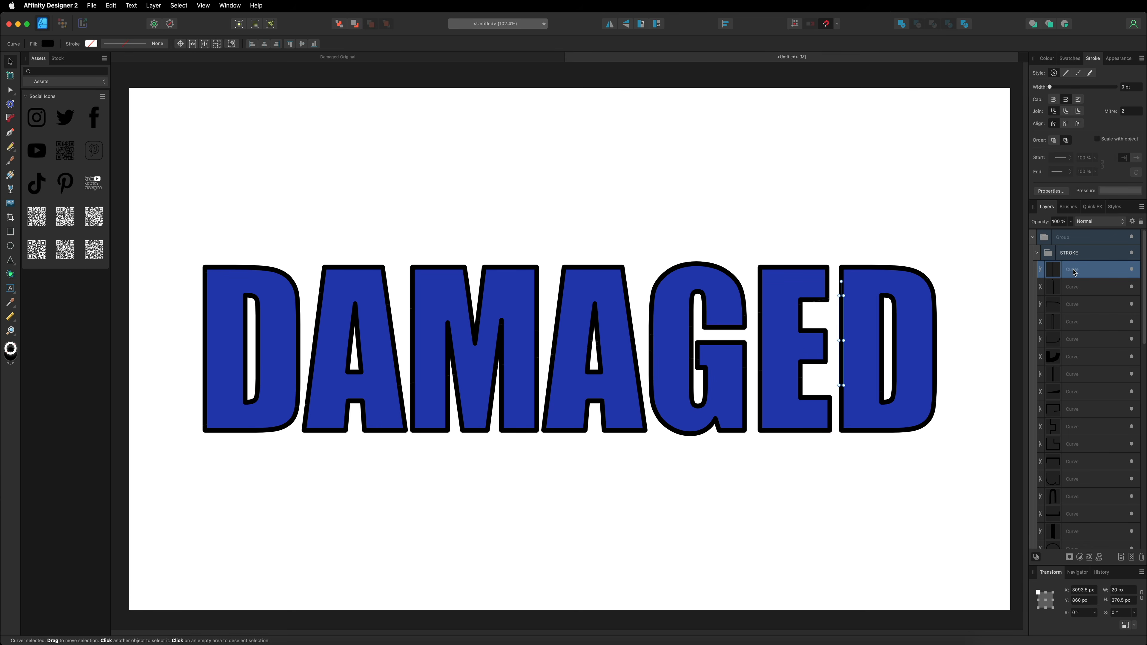
pyautogui.keyDown('shift'); pyautogui.click(1077, 287); pyautogui.keyUp('shift')
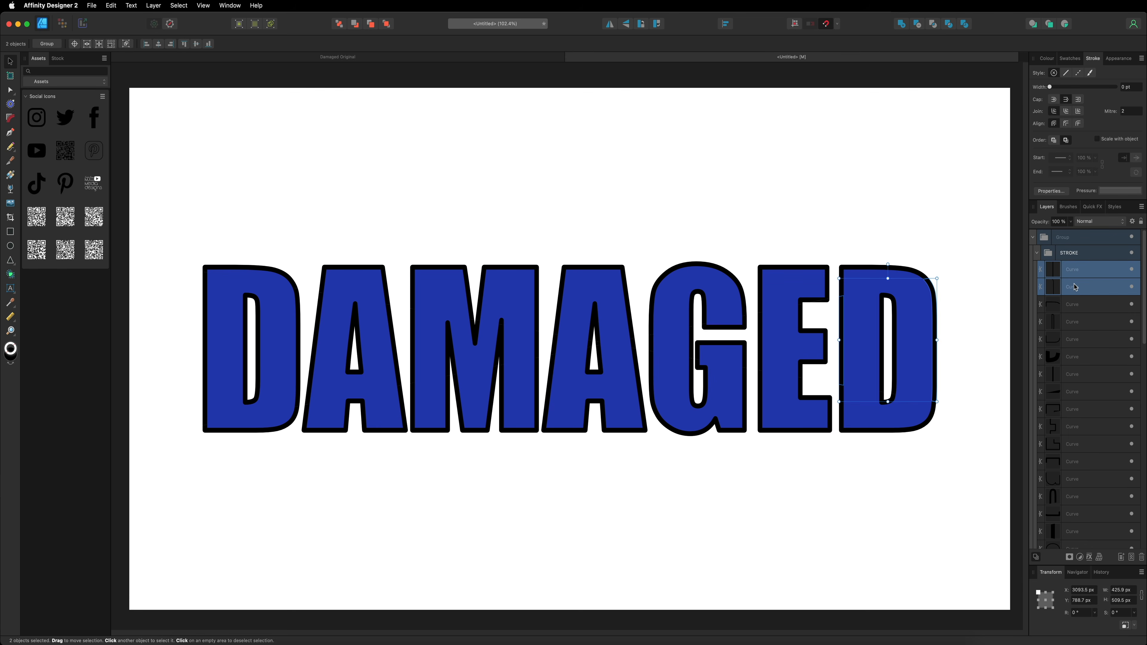
pyautogui.keyDown('shift'); pyautogui.click(1076, 306); pyautogui.keyUp('shift')
pyautogui.keyDown('shift'); pyautogui.click(1077, 324); pyautogui.keyUp('shift')
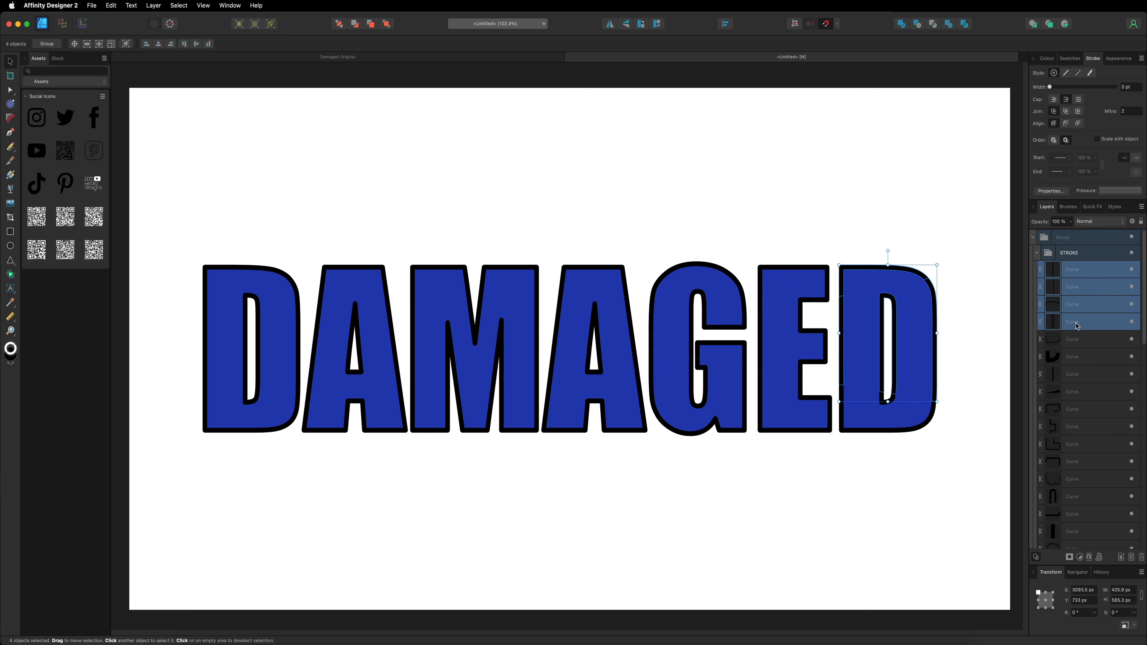
pyautogui.keyDown('shift'); pyautogui.click(1078, 340); pyautogui.keyUp('shift')
pyautogui.keyDown('shift'); pyautogui.click(1077, 358); pyautogui.keyUp('shift')
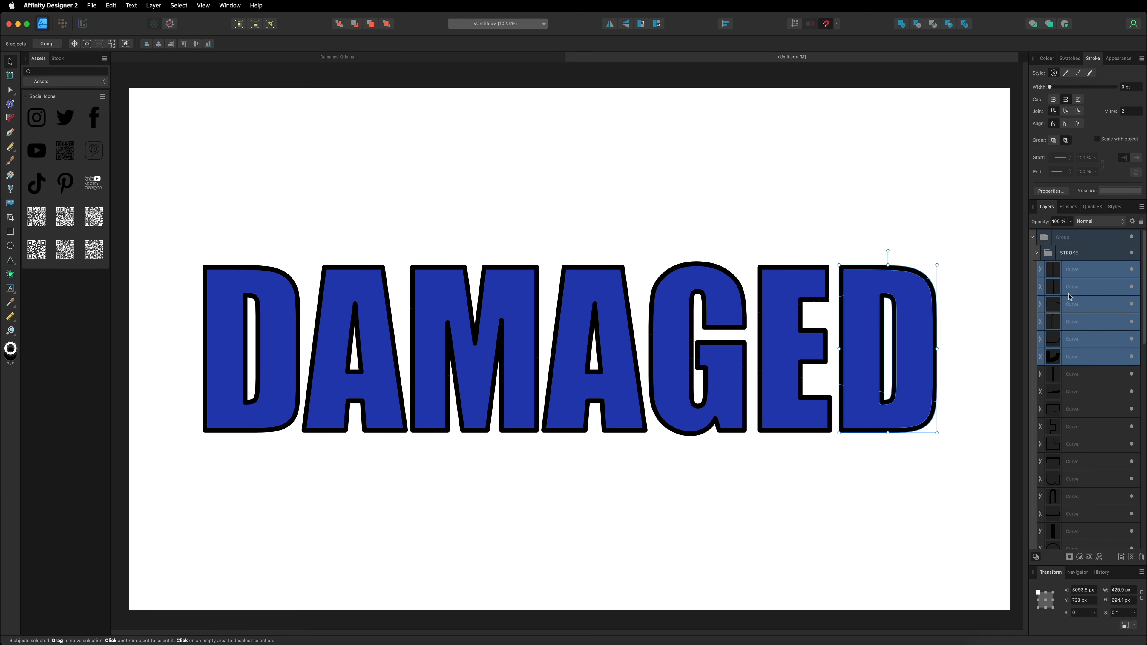
pyautogui.press('super+g')
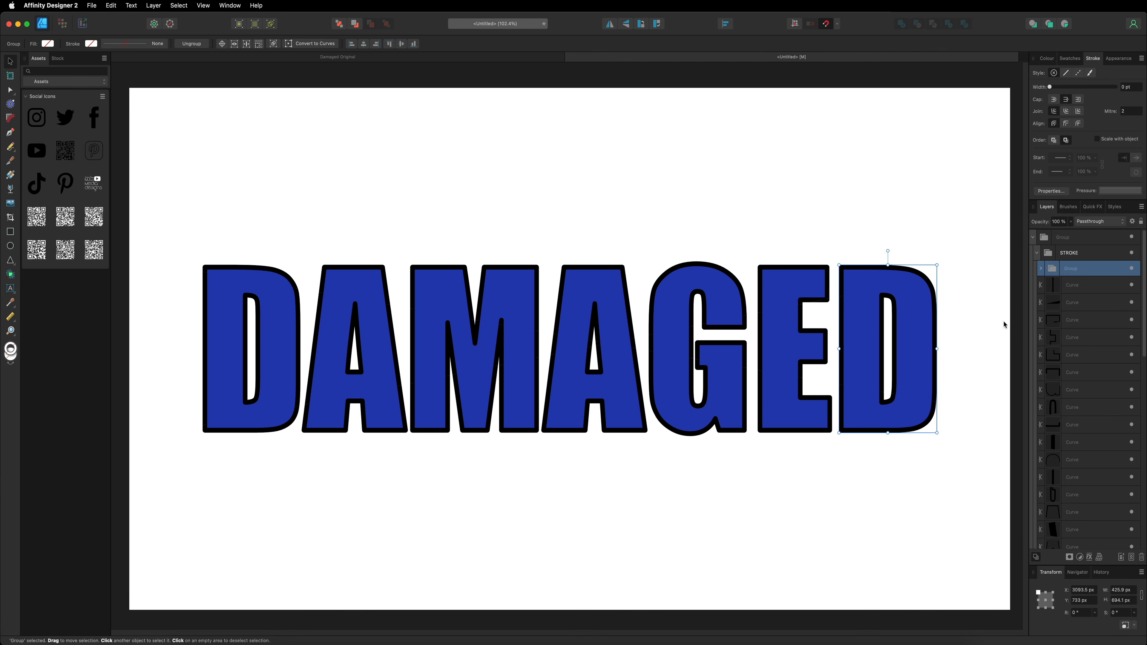
# Step: Check the new group by toggling its visibility off and on, and name it "D"
pyautogui.click(1132, 269)
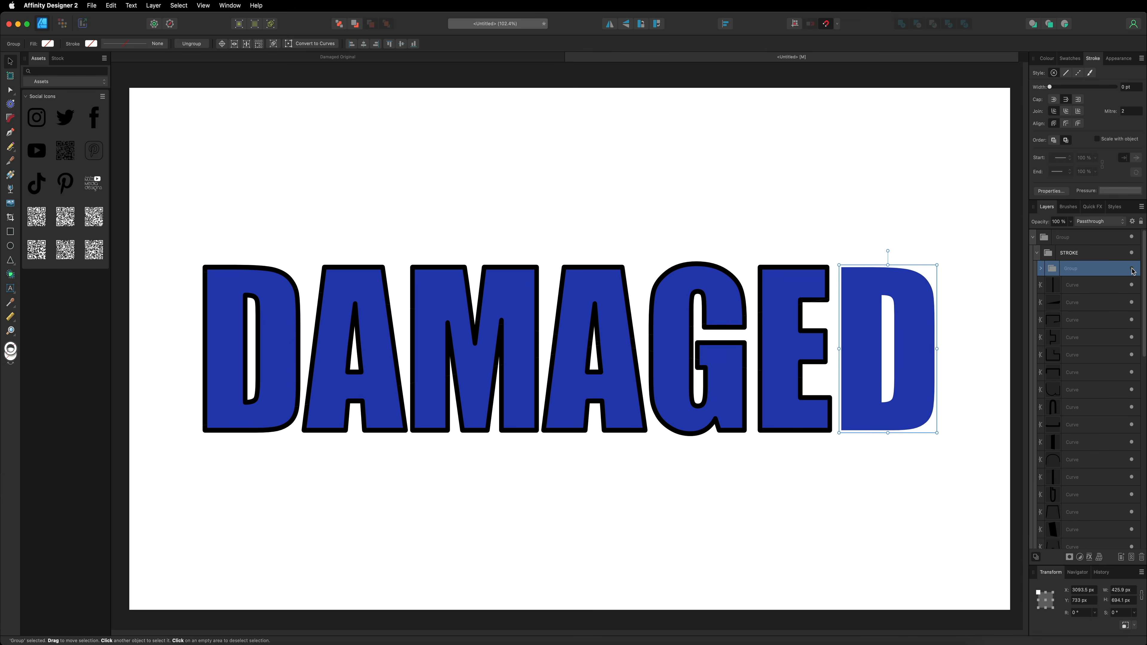
pyautogui.click(1132, 269)
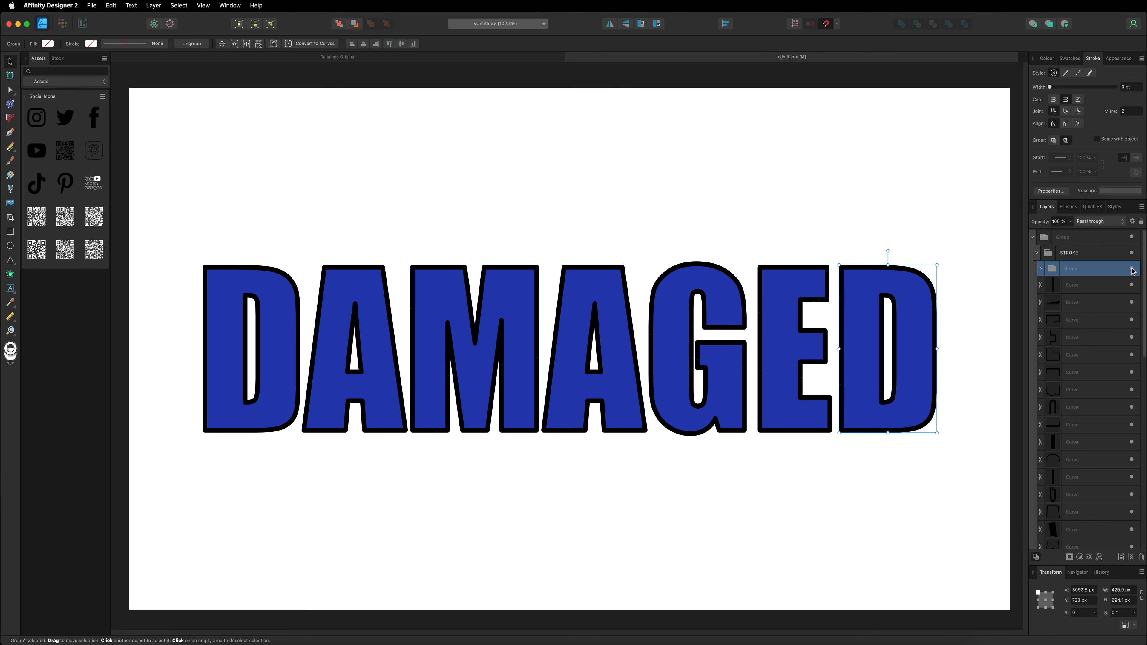
pyautogui.doubleClick(1074, 270)
pyautogui.write('D')
pyautogui.press('Return')
# Step: Select the five stroke curves that outline the letter E and group them
pyautogui.click(1074, 285)
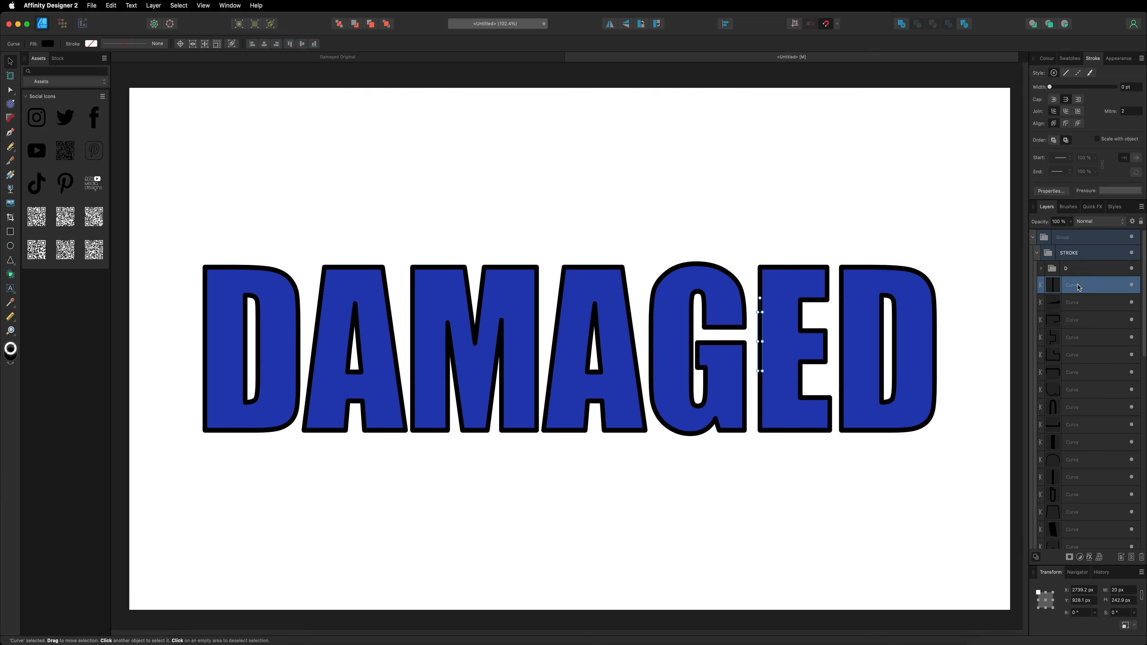
pyautogui.keyDown('shift'); pyautogui.click(1082, 306); pyautogui.keyUp('shift')
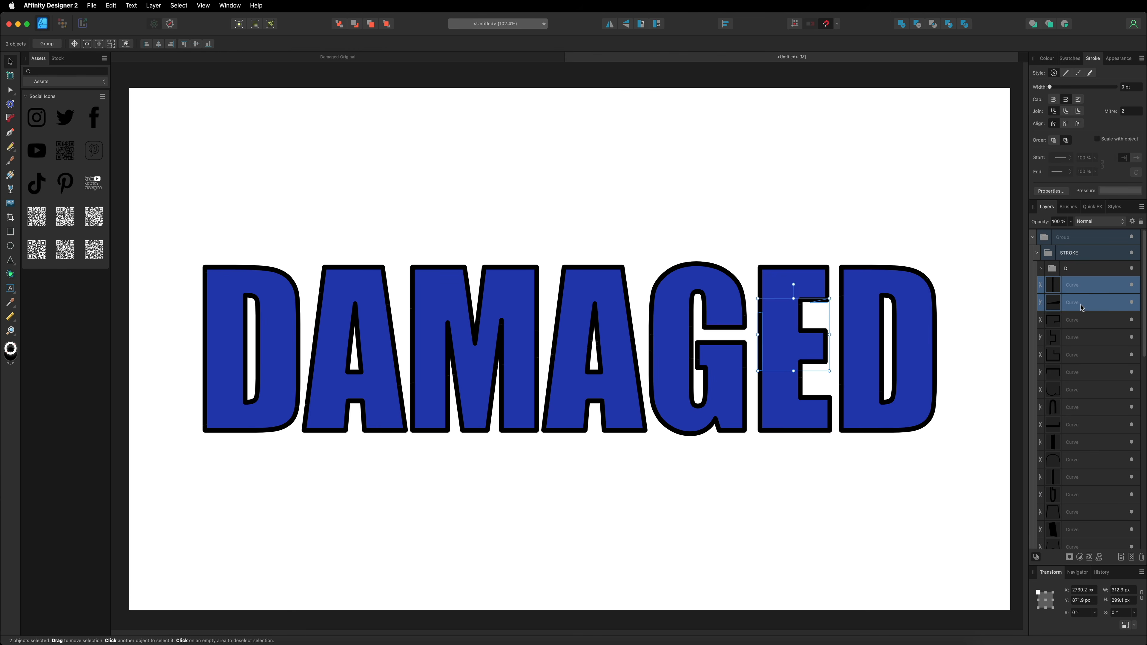
pyautogui.keyDown('shift'); pyautogui.click(1080, 322); pyautogui.keyUp('shift')
pyautogui.keyDown('shift'); pyautogui.click(1079, 340); pyautogui.keyUp('shift')
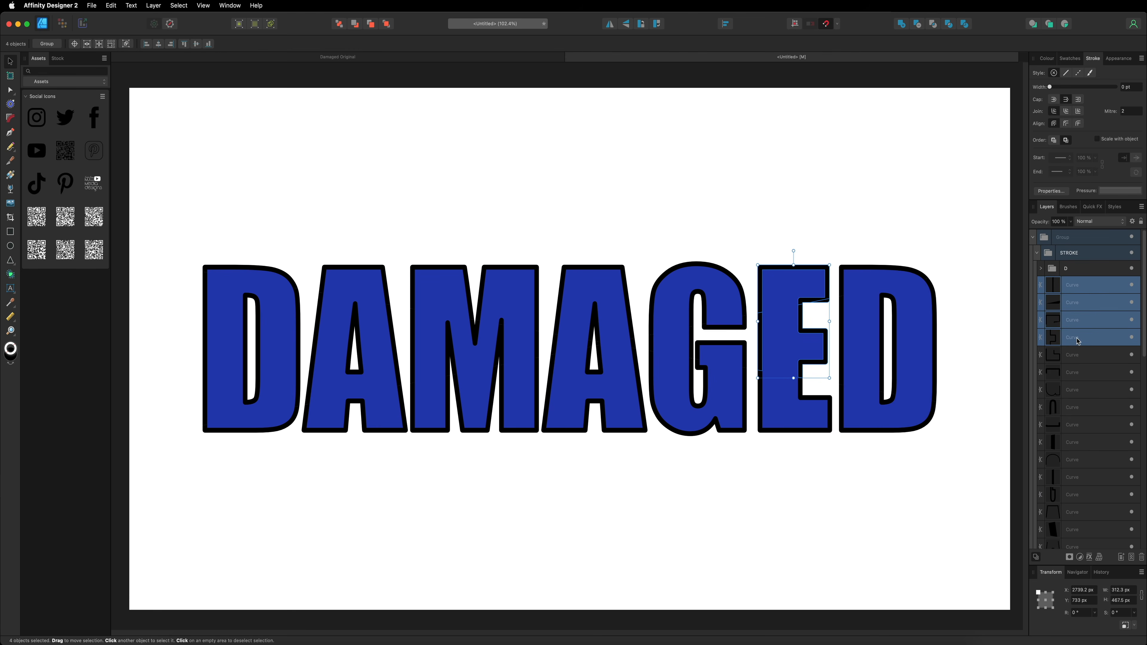
pyautogui.keyDown('shift'); pyautogui.click(1079, 356); pyautogui.keyUp('shift')
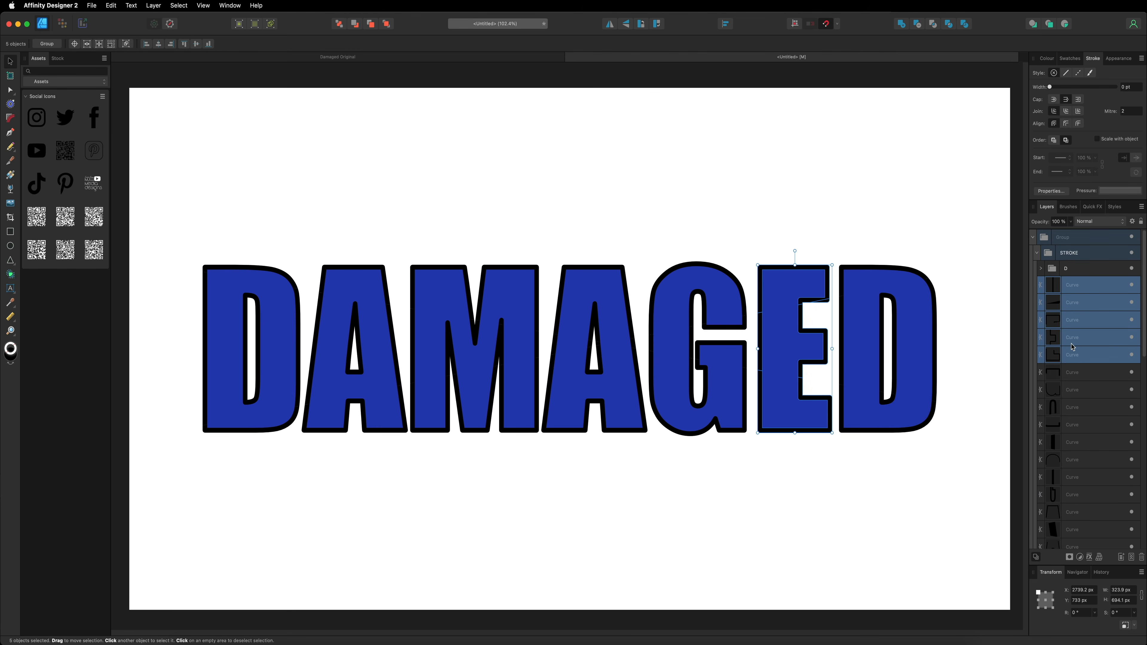
pyautogui.press('super+g')
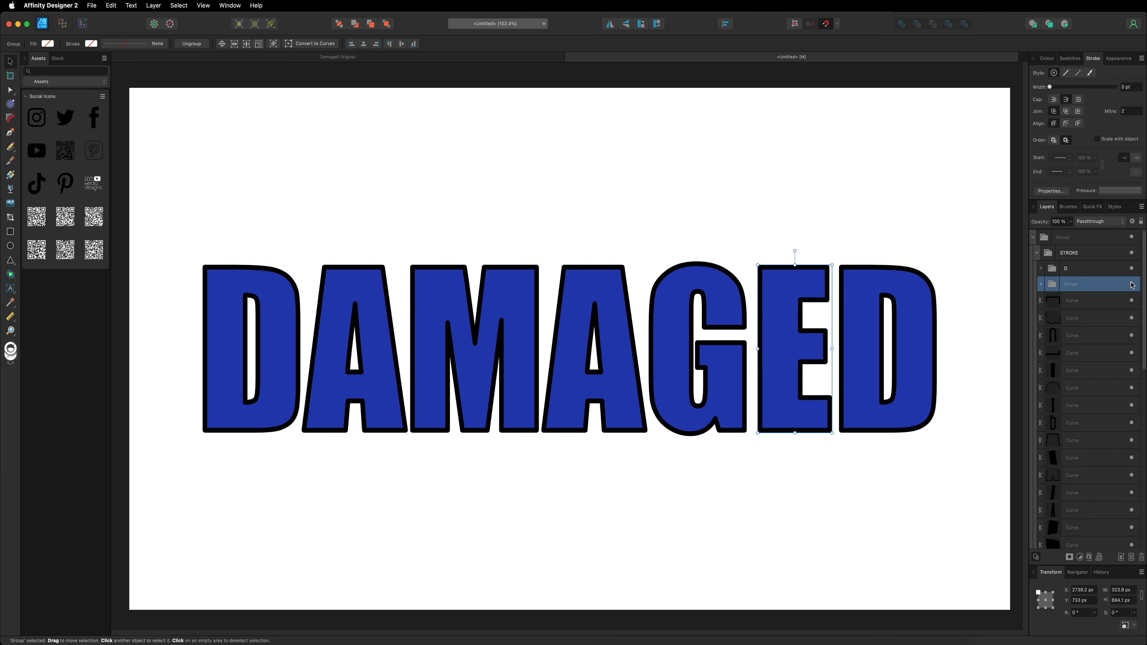
# Step: Toggle the visibility of the E outline group off and on, and rename the group "E"
pyautogui.click(1132, 284)
pyautogui.click(1132, 284)
pyautogui.doubleClick(1074, 284)
pyautogui.write('E')
pyautogui.press('Return')
# Step: Examine the curves below the E group one by one to find the pieces outlining the letter G, and clear the selection
pyautogui.click(1073, 301)
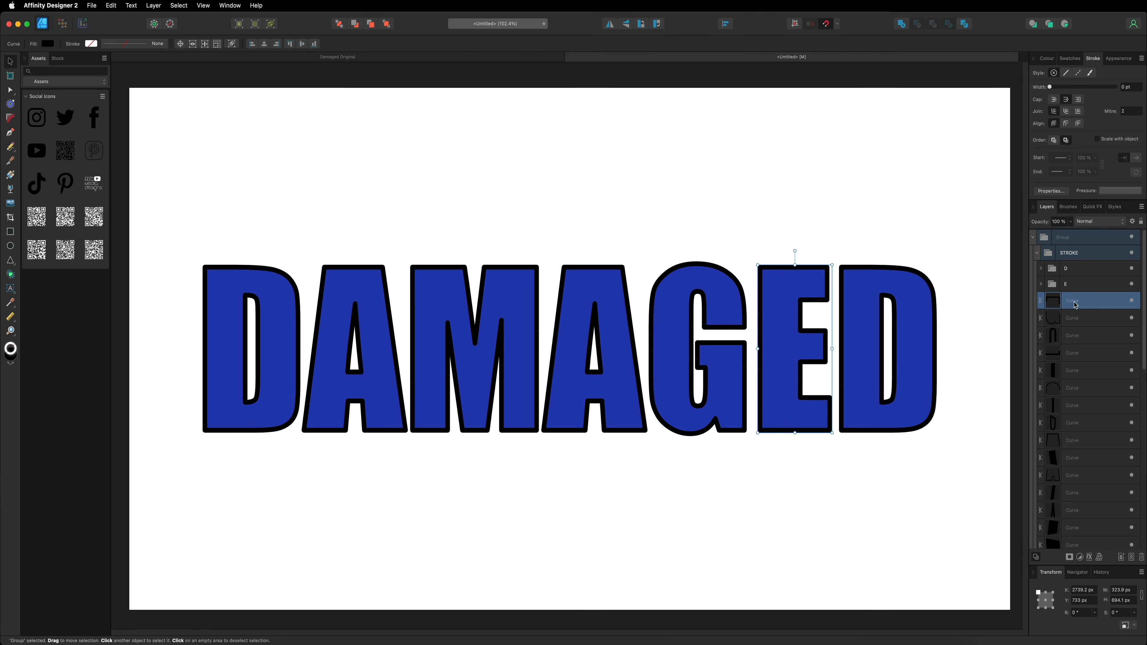
pyautogui.click(1075, 318)
pyautogui.click(1076, 335)
pyautogui.click(1078, 353)
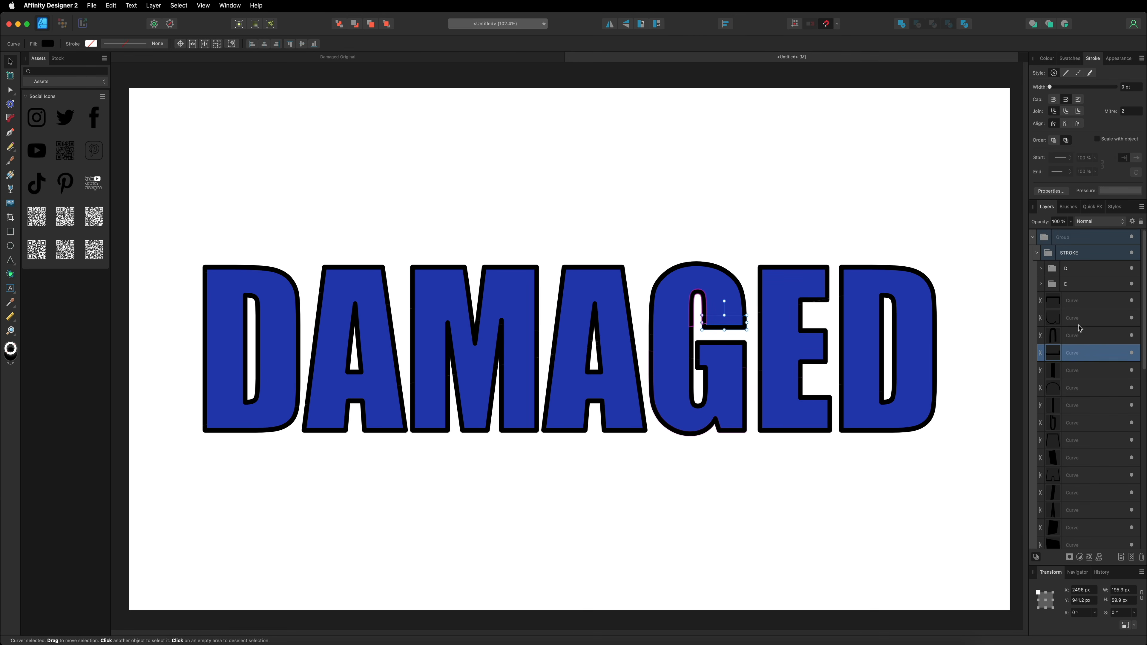
pyautogui.click(1075, 301)
pyautogui.click(1076, 318)
pyautogui.click(1077, 336)
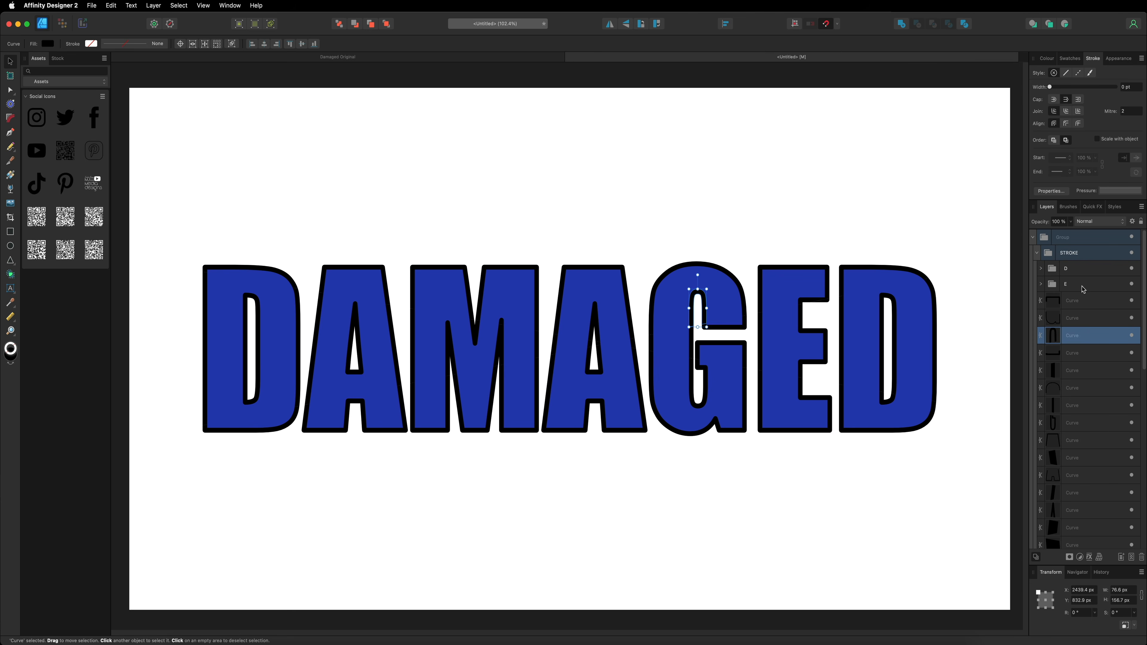
pyautogui.click(936, 110)
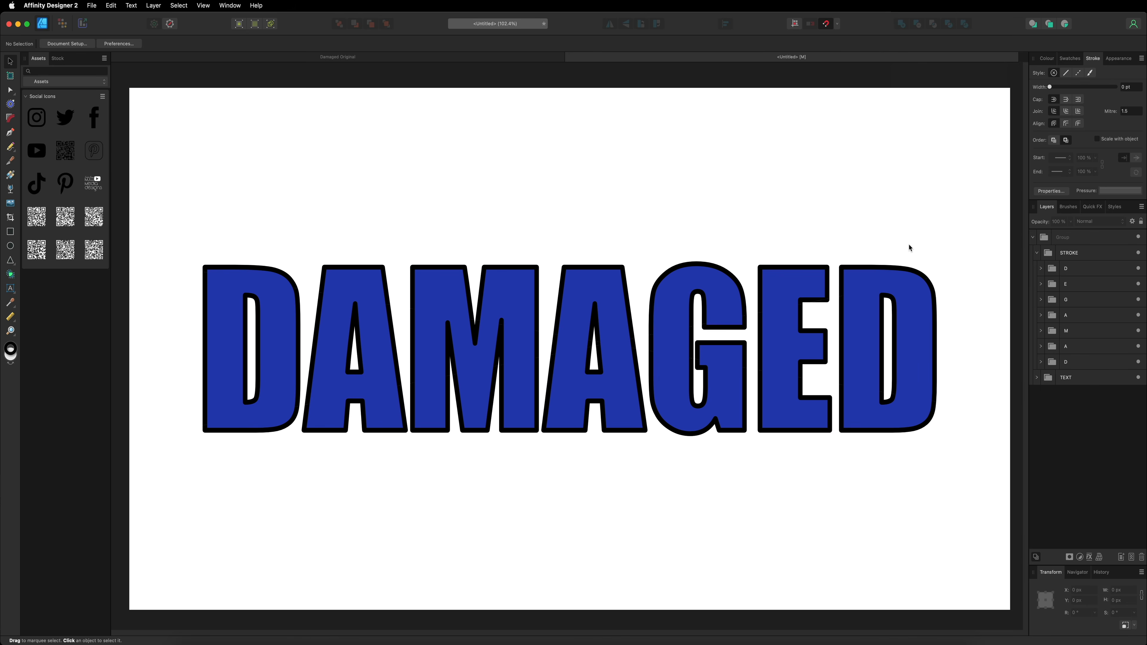
# Step: Review the named letter groups inside STROKE by selecting D and E and toggling the visibility of G
pyautogui.click(1090, 269)
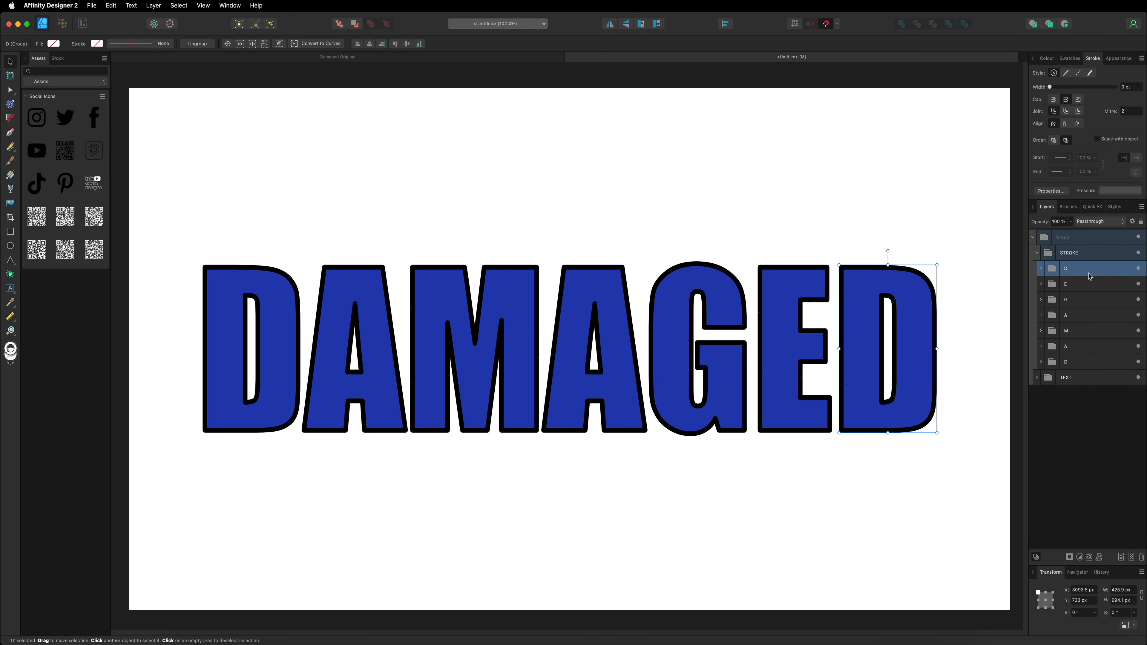
pyautogui.click(1091, 284)
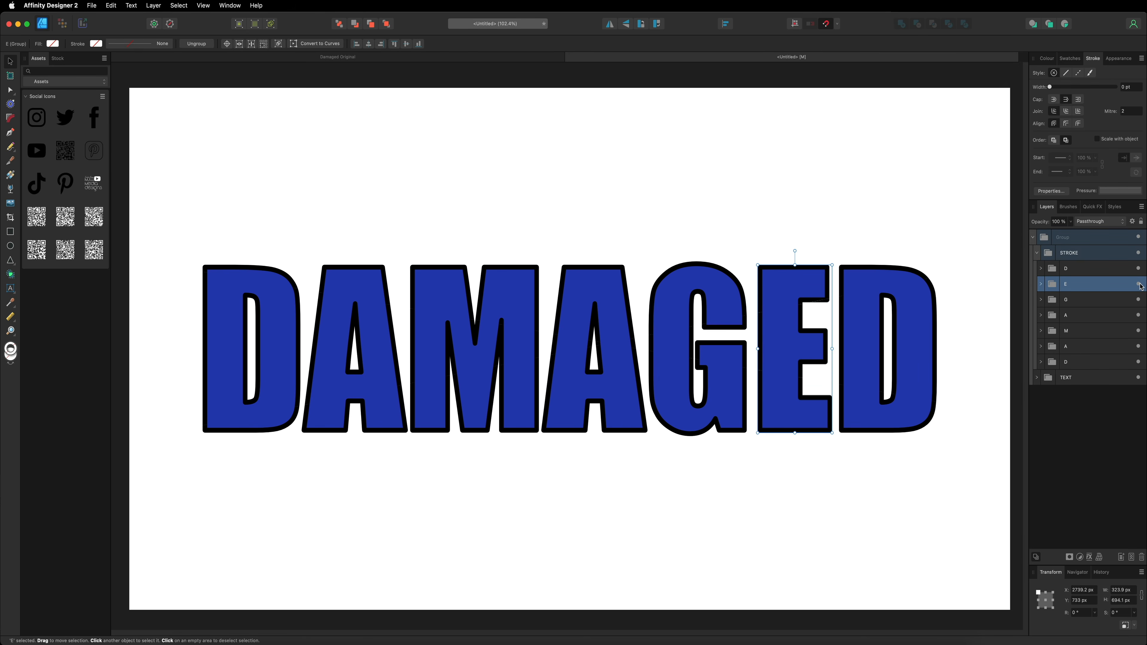
pyautogui.click(1139, 300)
pyautogui.click(1139, 300)
pyautogui.click(218, 293)
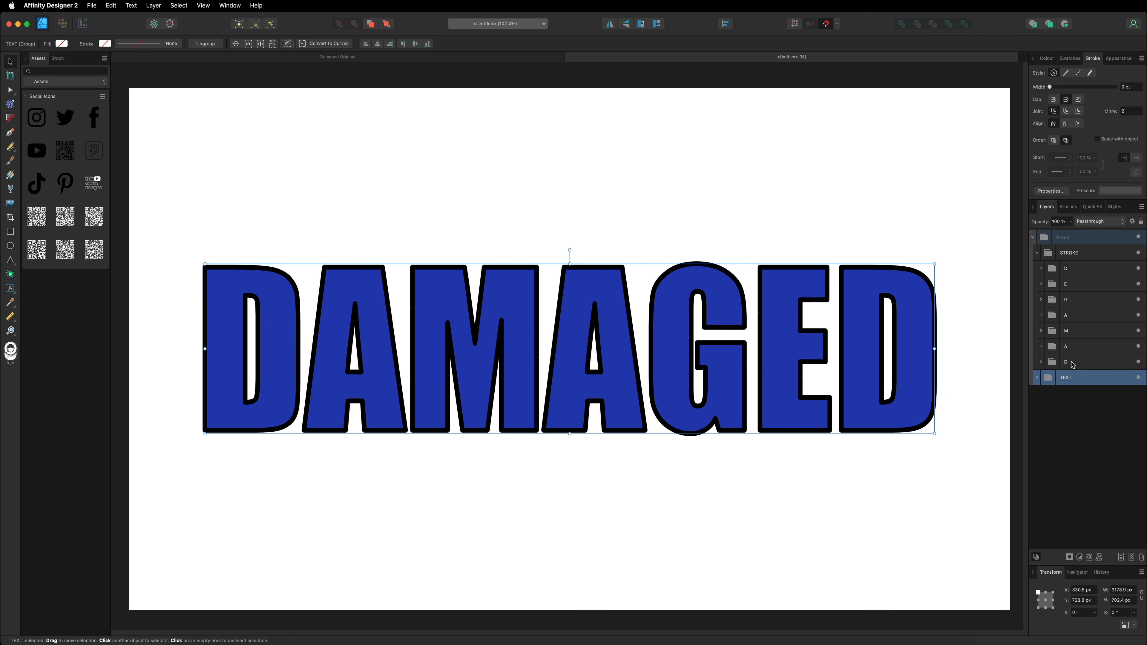
# Step: In the first D's stroke group, move the inner outline 20 px left and 20 px up, and rotate it counter-clockwise about 4.6°
pyautogui.click(1083, 363)
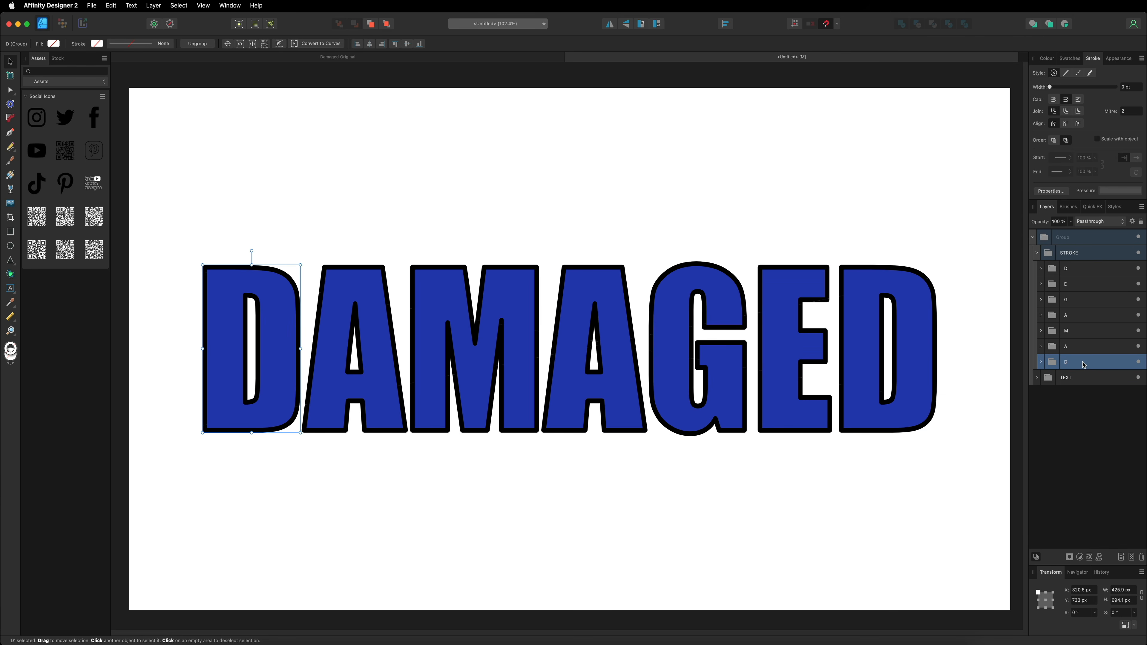
pyautogui.click(1042, 362)
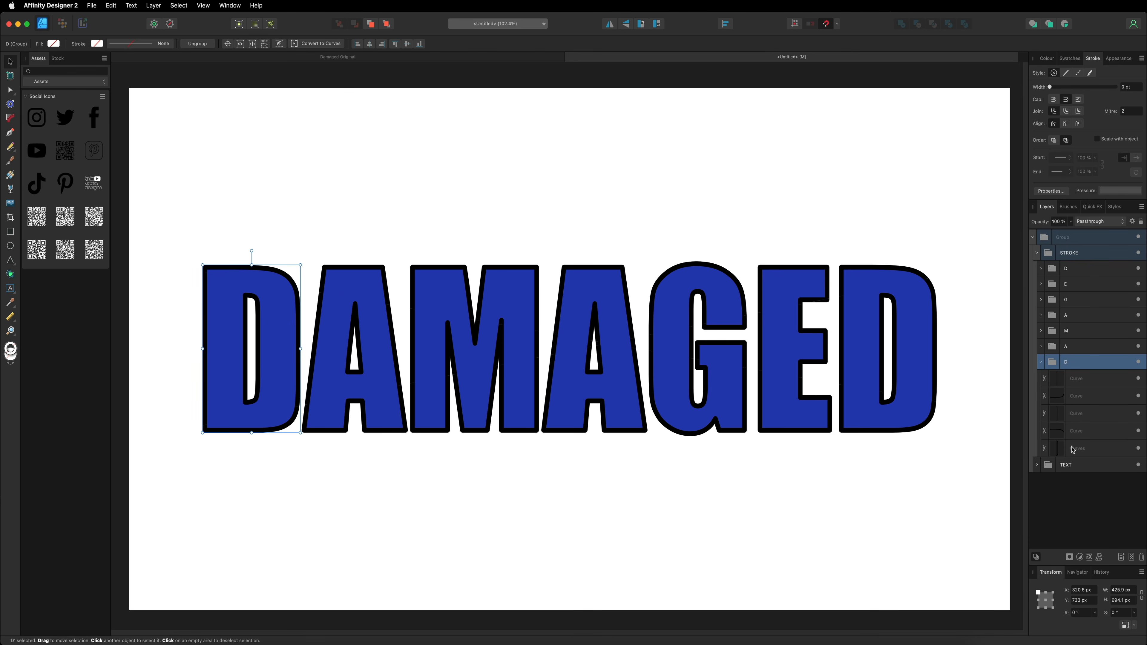
pyautogui.click(1093, 452)
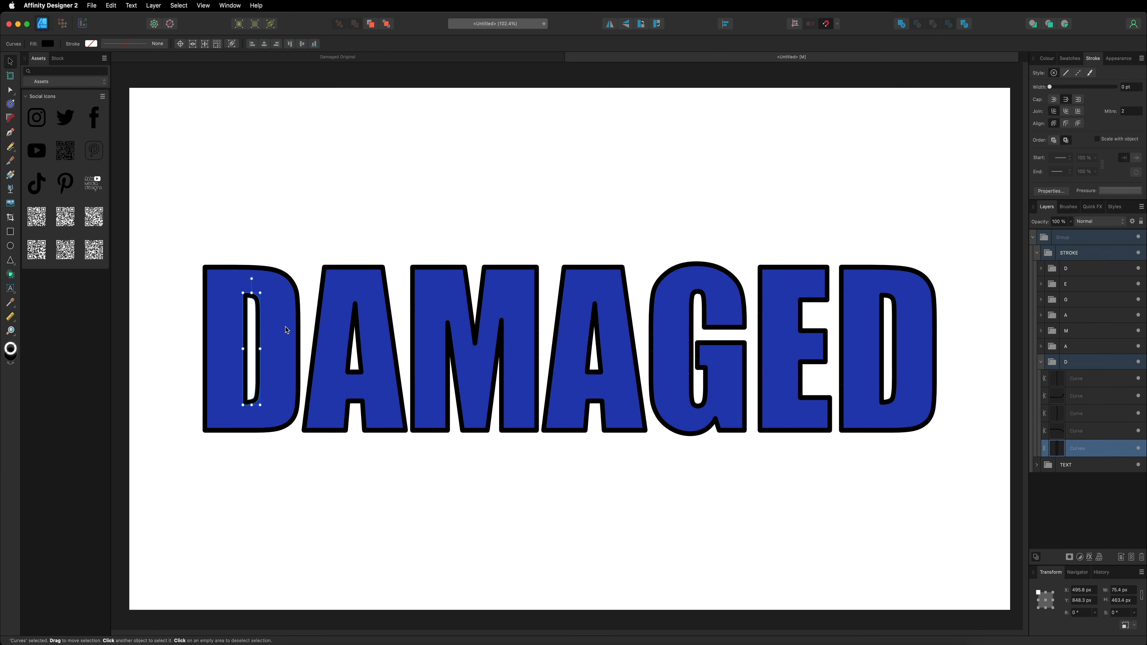
pyautogui.hotkey('shift', 'Left')
pyautogui.hotkey('shift', 'Left')
pyautogui.hotkey('shift', 'Up')
pyautogui.hotkey('shift', 'Up')
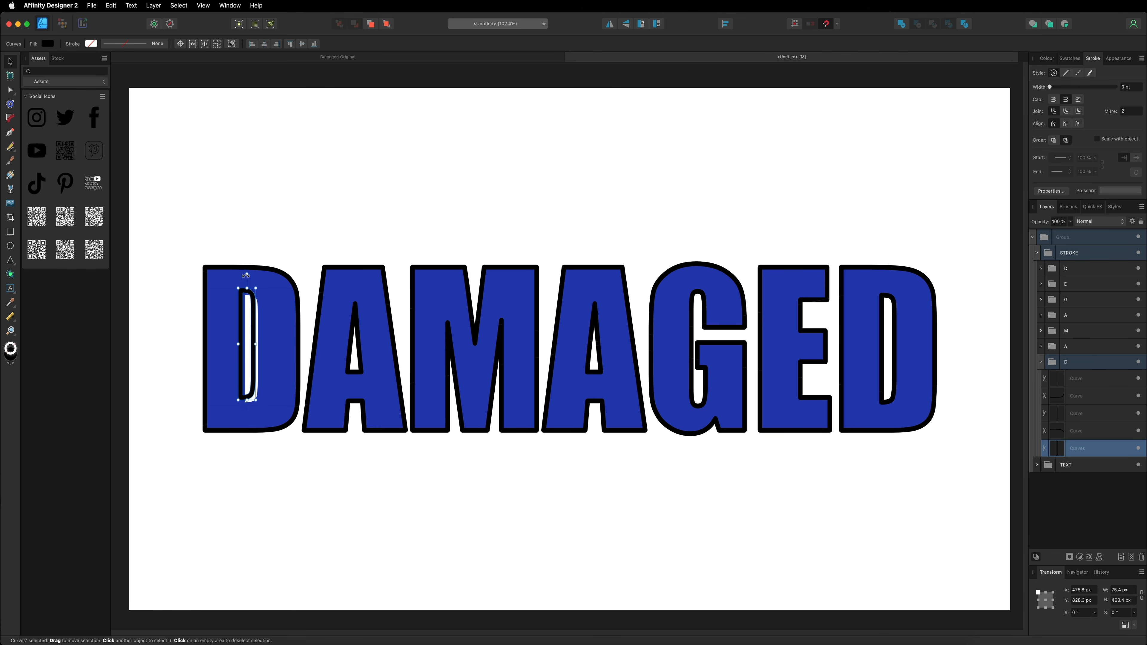
pyautogui.moveTo(246, 274); pyautogui.dragTo(243, 274)
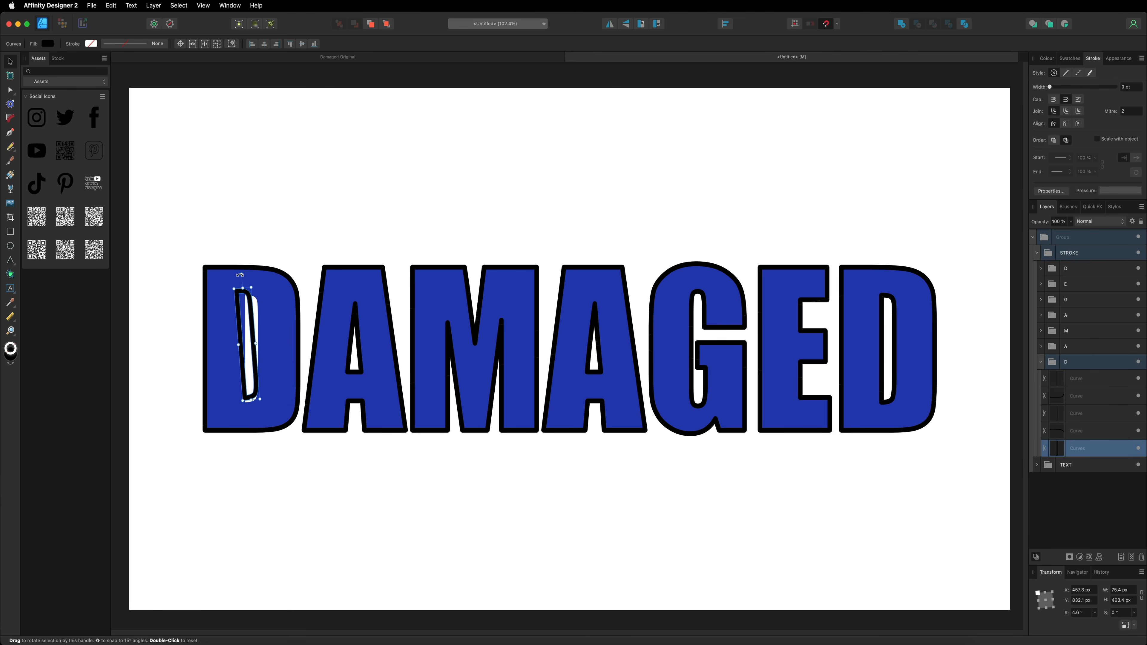
# Step: Shift the top stroke piece of the first D up 20 px and right 10 px, and rotate it counter-clockwise about 4.5°
pyautogui.click(1093, 431)
pyautogui.hotkey('shift', 'Up')
pyautogui.hotkey('shift', 'Up')
pyautogui.hotkey('shift', 'Right')
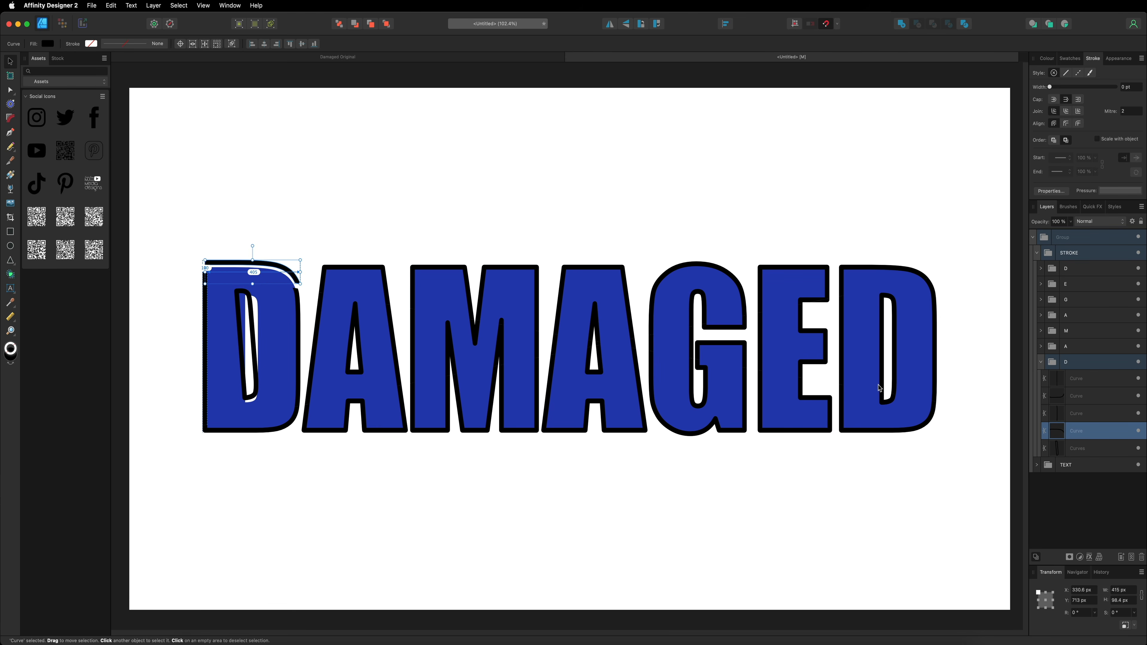
pyautogui.scroll(-1, 880, 388)
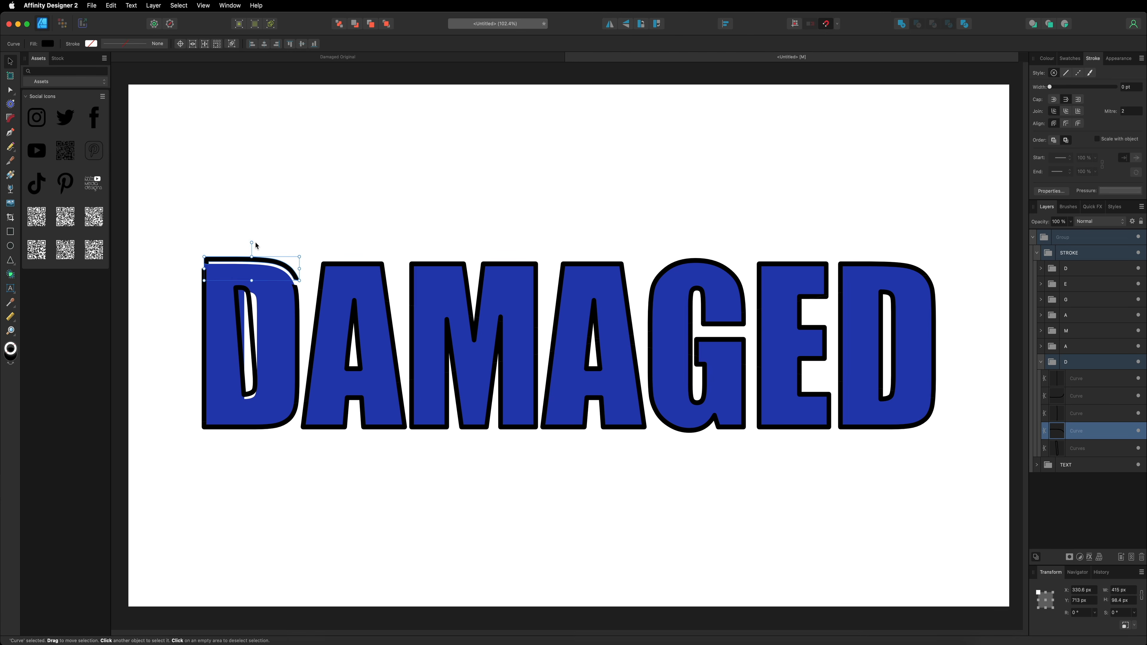
pyautogui.moveTo(256, 244); pyautogui.dragTo(258, 244)
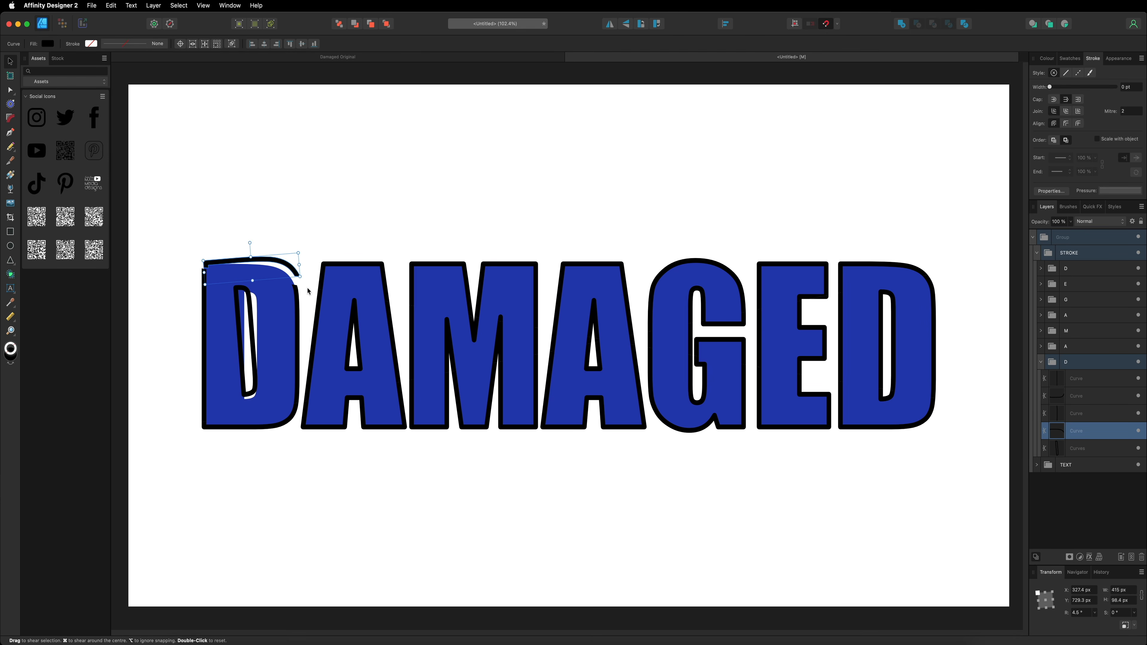
# Step: Offset the first D's remaining outer stroke pieces, rotating the right side about 5.1° and left side 4.6° counter-clockwise and shifting the bottom down and left
pyautogui.click(1085, 415)
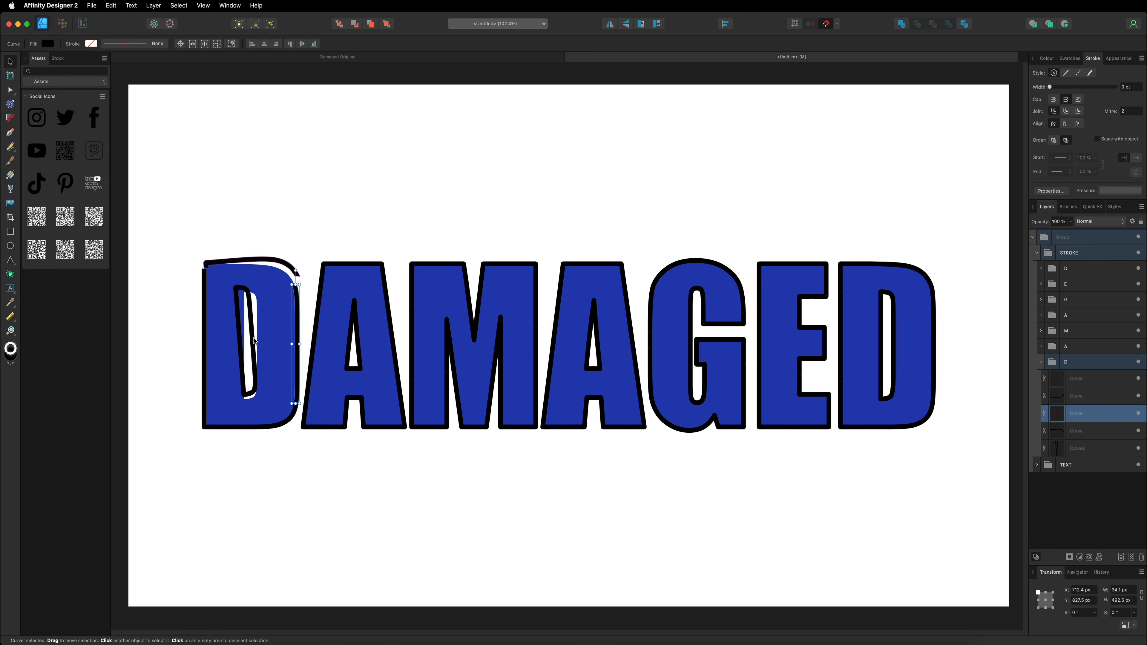
pyautogui.moveTo(295, 273); pyautogui.dragTo(288, 270)
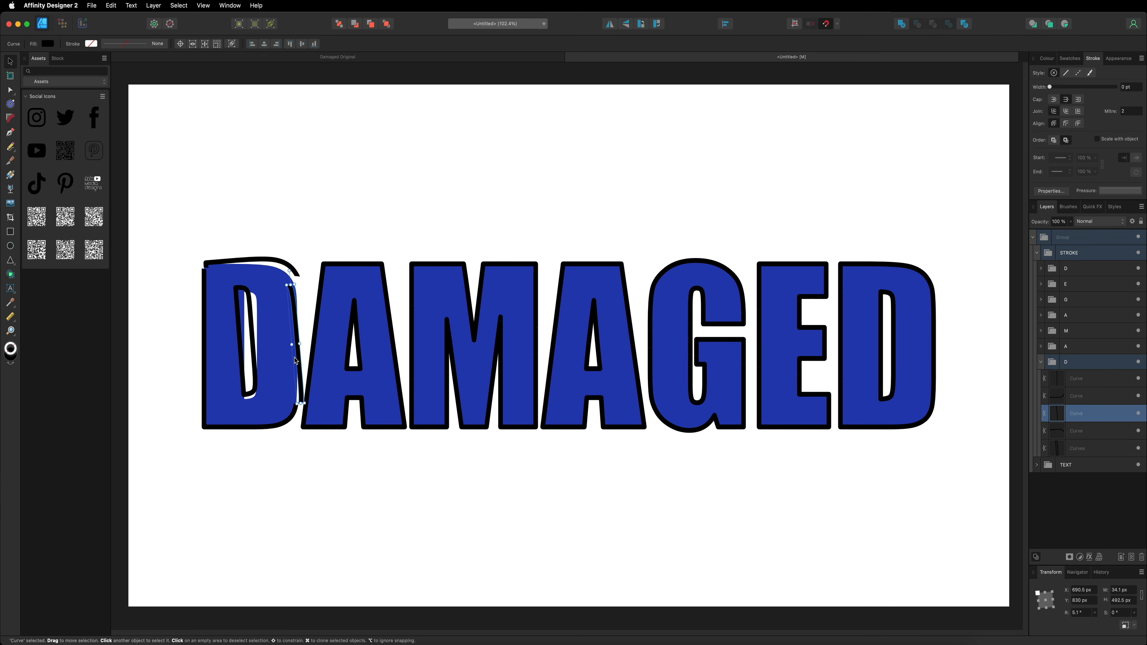
pyautogui.click(1073, 396)
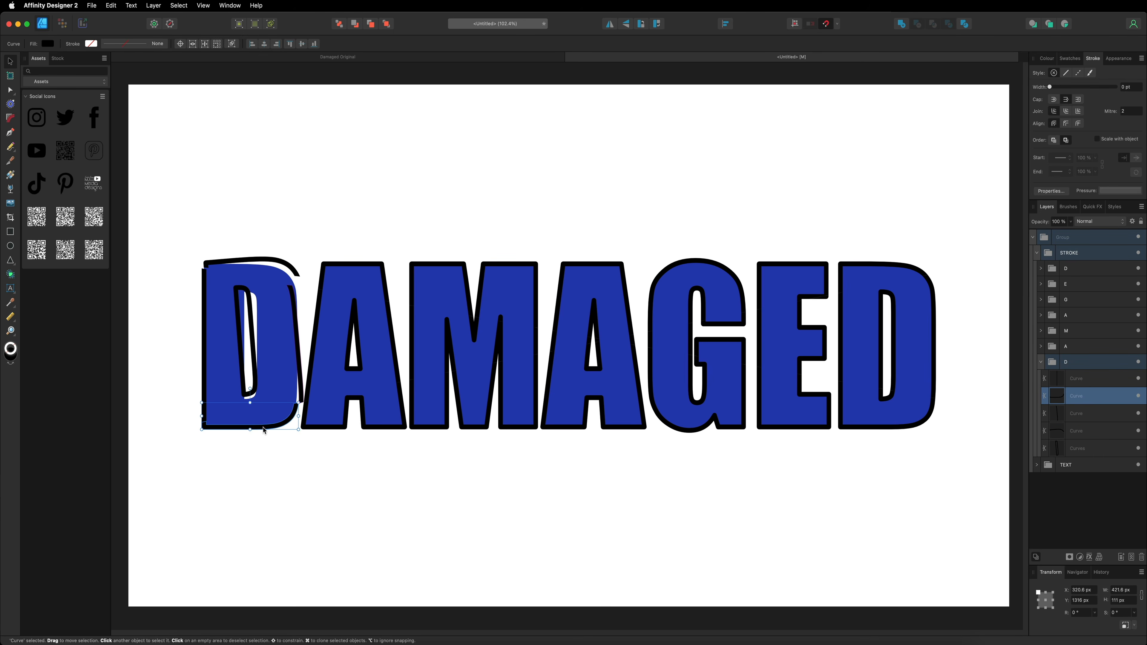
pyautogui.moveTo(261, 429); pyautogui.dragTo(256, 436)
pyautogui.click(1078, 382)
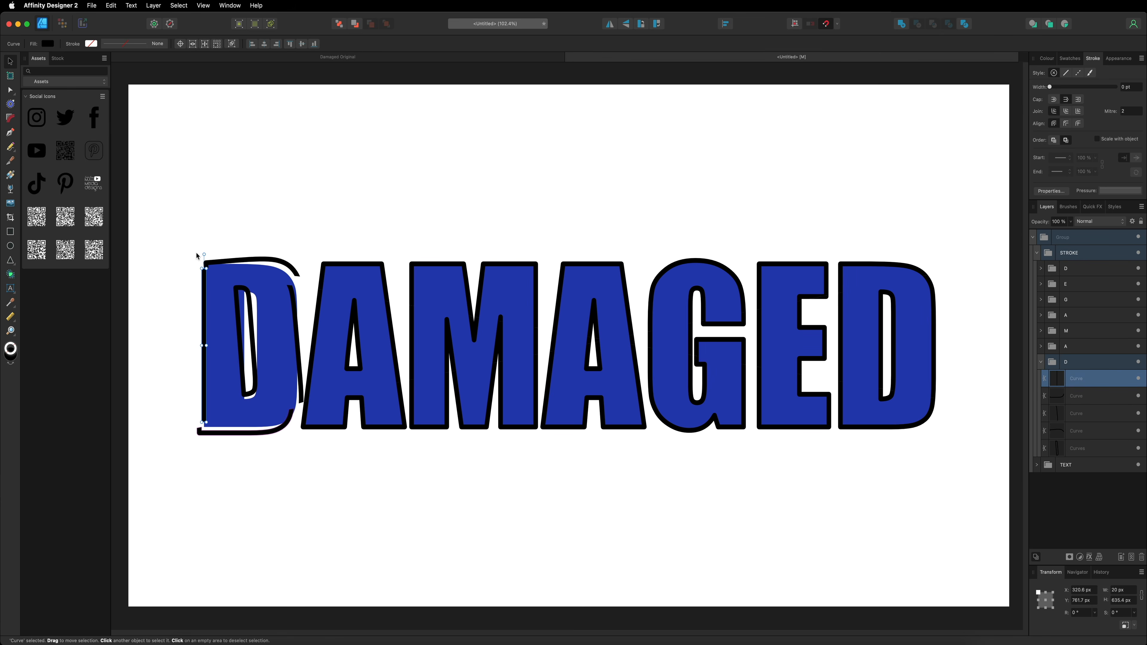
pyautogui.moveTo(203, 253); pyautogui.dragTo(197, 255)
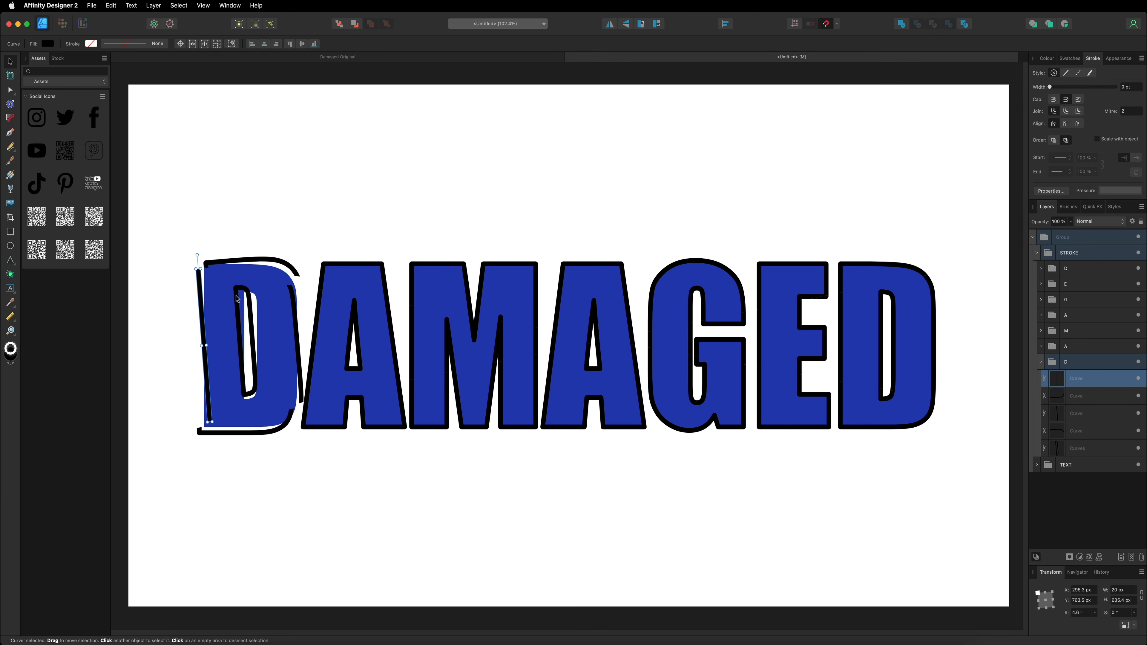
# Step: Slice the first D's inner outline in two with the Knife tool and move the lower half about 20 px right and 26 px down
pyautogui.click(1092, 448)
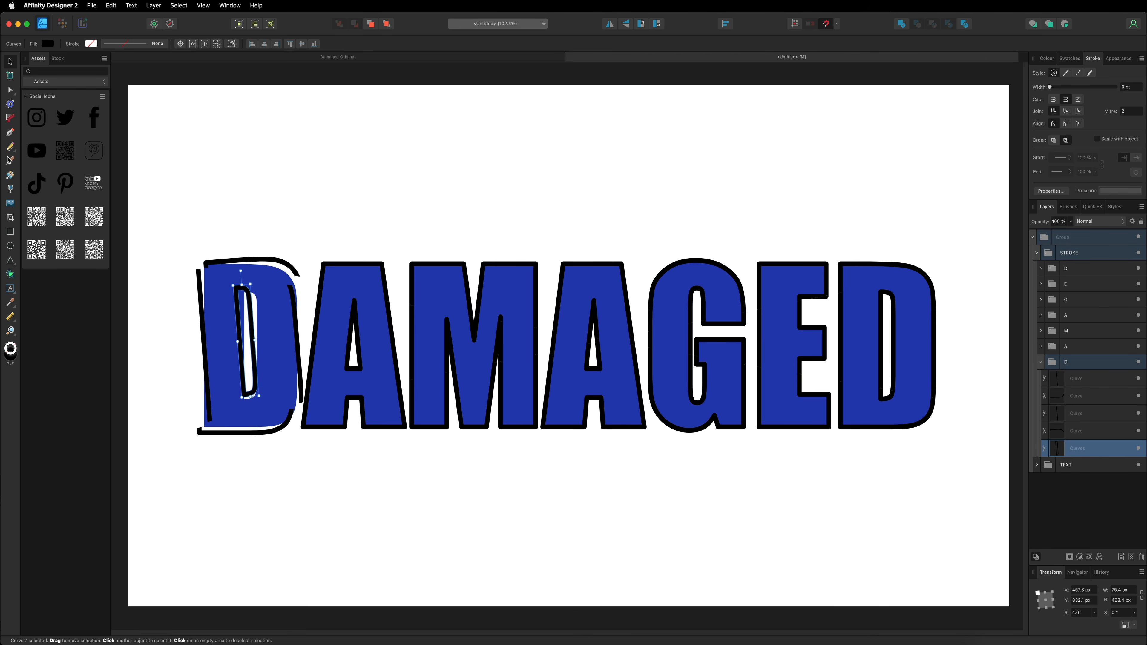
pyautogui.click(9, 159)
pyautogui.moveTo(229, 330); pyautogui.dragTo(284, 355)
pyautogui.press('v')
pyautogui.click(1093, 450)
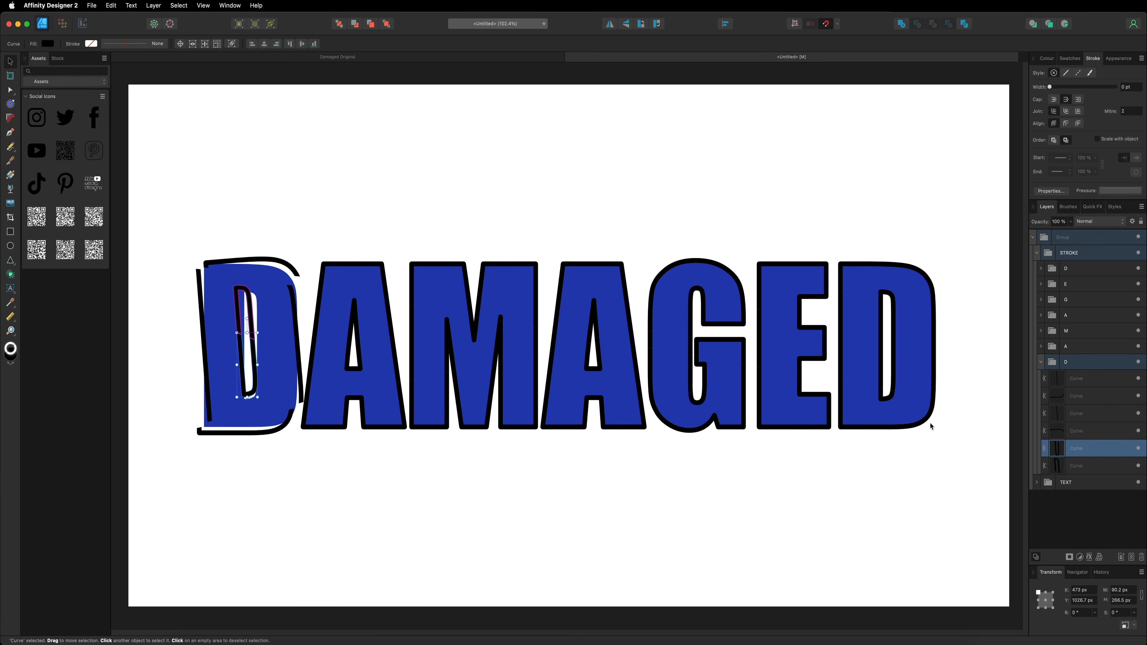
pyautogui.moveTo(252, 349); pyautogui.dragTo(256, 355)
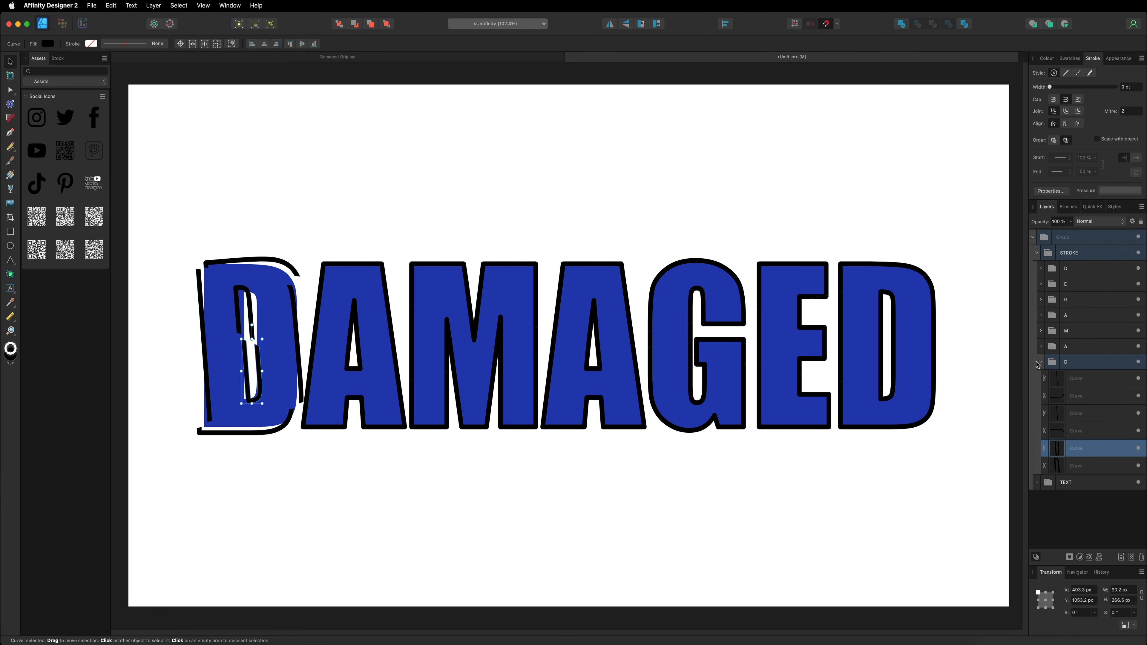
# Step: In the first A's stroke group, rotate the inner outline counter-clockwise about 8° and offset the top stroke piece
pyautogui.click(1042, 362)
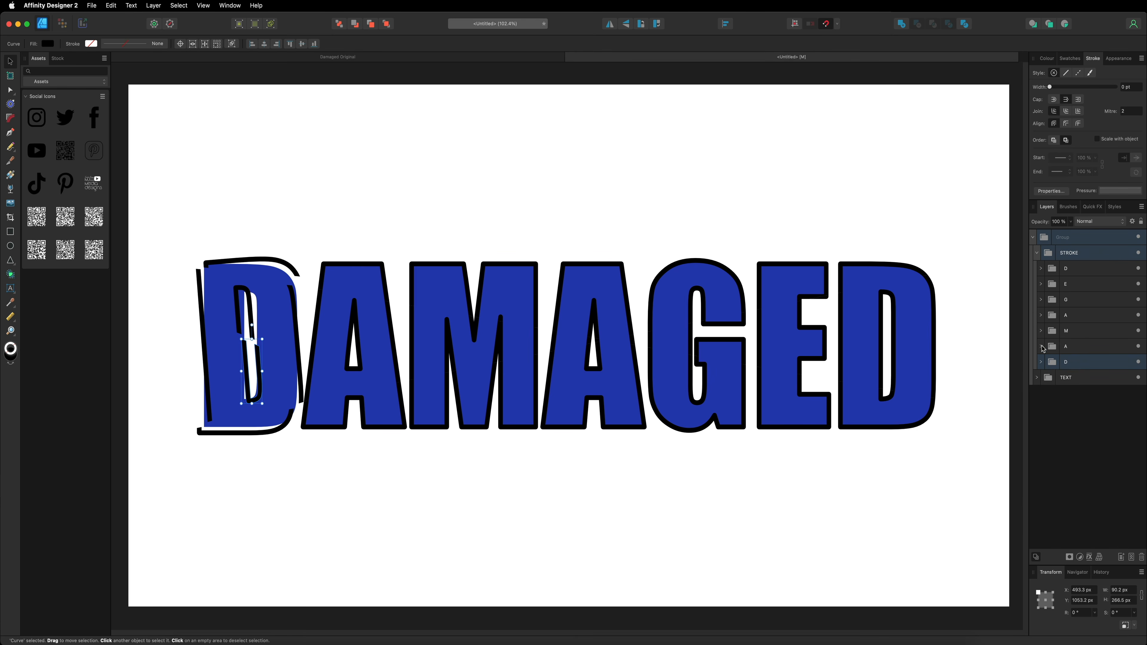
pyautogui.click(1042, 347)
pyautogui.click(1079, 365)
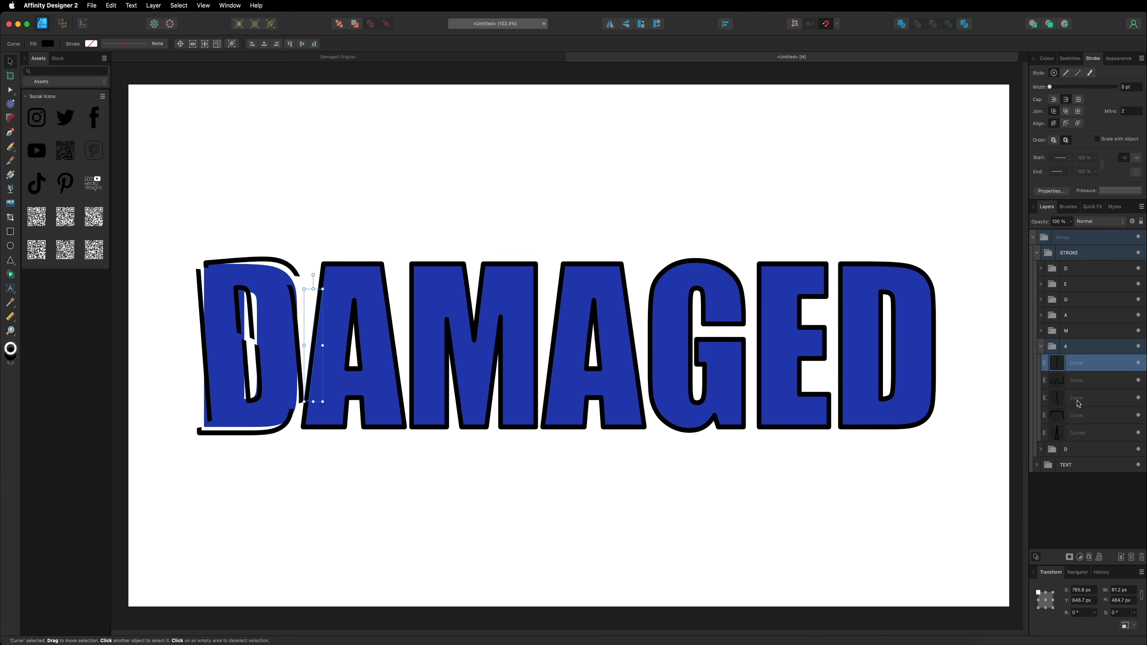
pyautogui.click(1079, 428)
pyautogui.moveTo(354, 283); pyautogui.dragTo(346, 285)
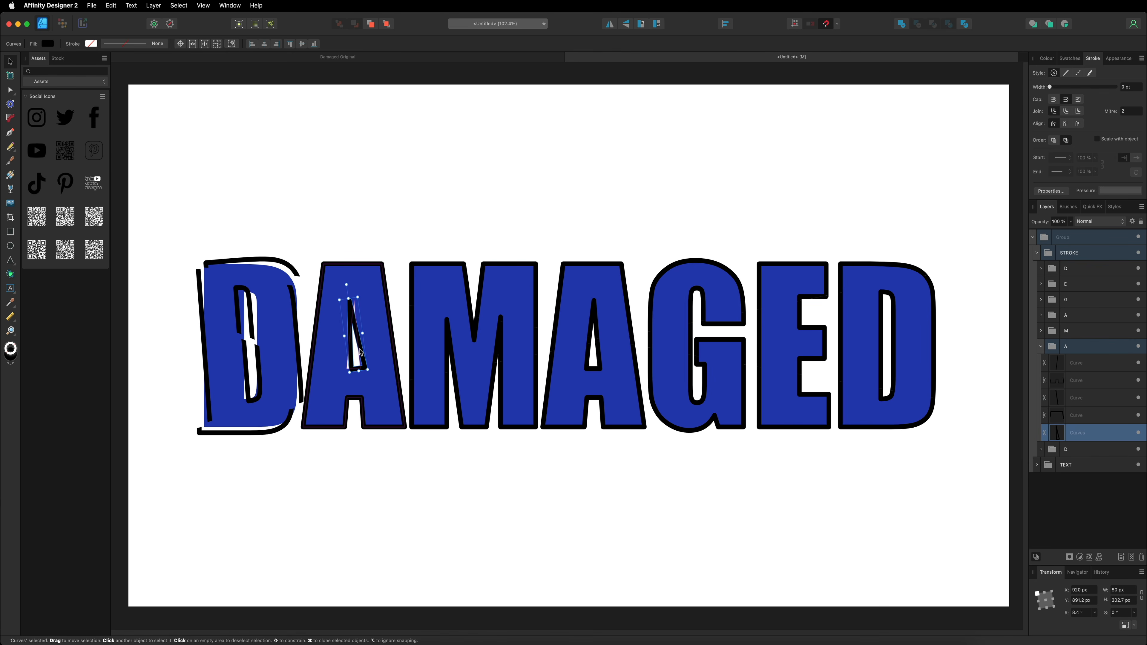
pyautogui.click(1079, 410)
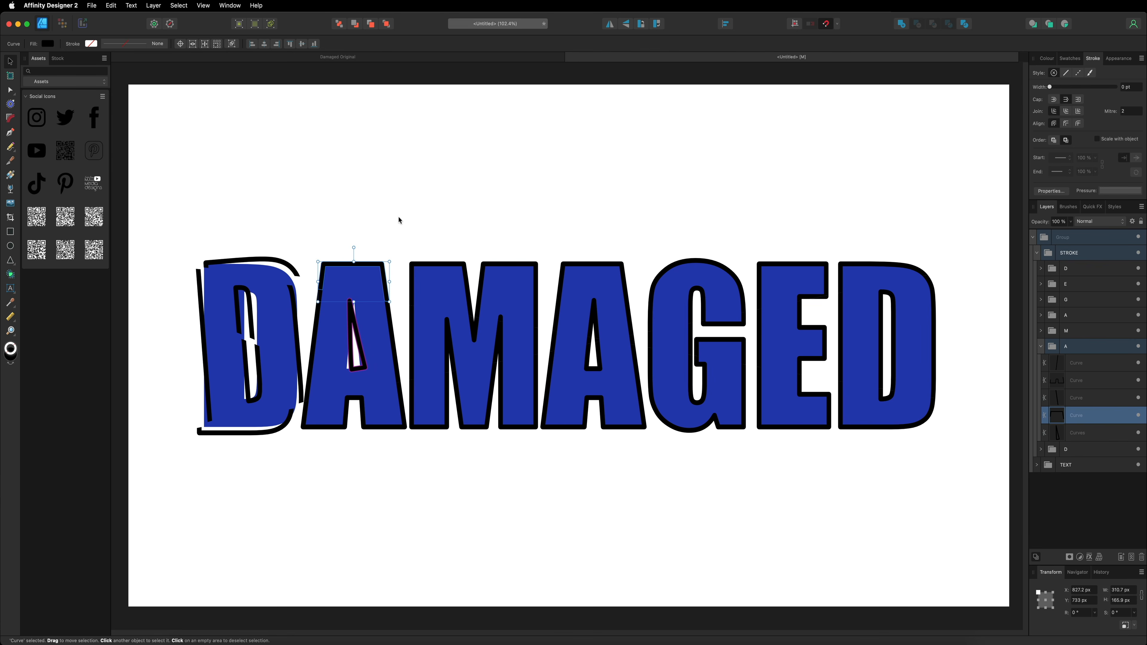
pyautogui.moveTo(371, 262)
pyautogui.mouseDown()
pyautogui.moveTo(358, 238)
pyautogui.moveTo(360, 273)
pyautogui.mouseUp()
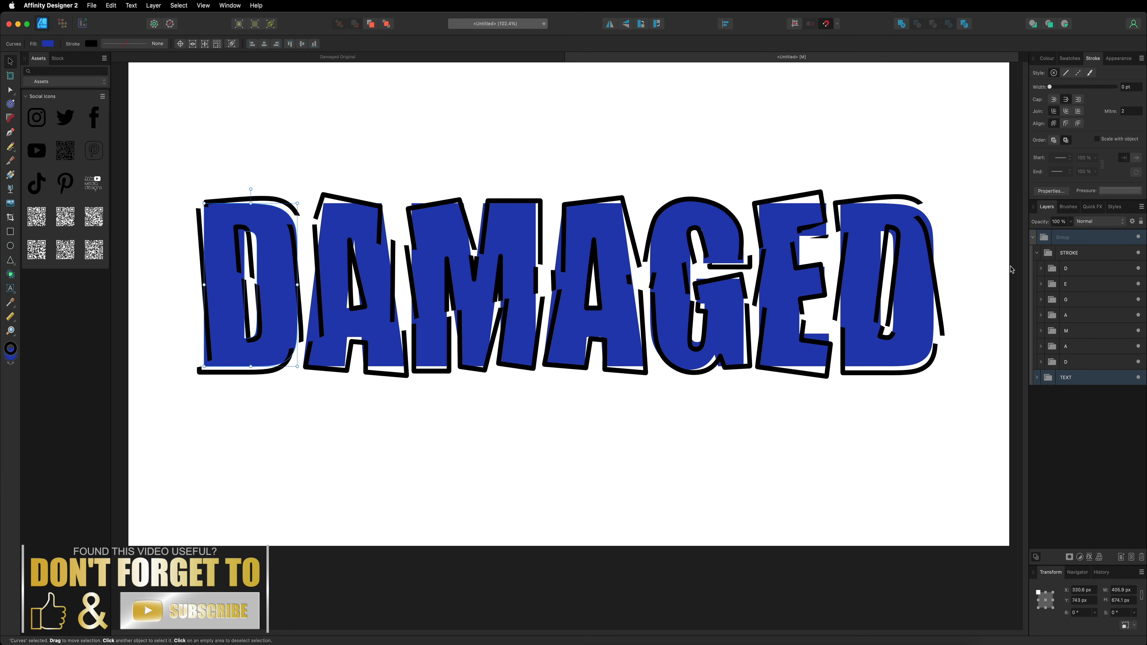
# Step: Collapse the STROKE group, expand TEXT to check its letter curves, and activate the Knife tool
pyautogui.click(1038, 254)
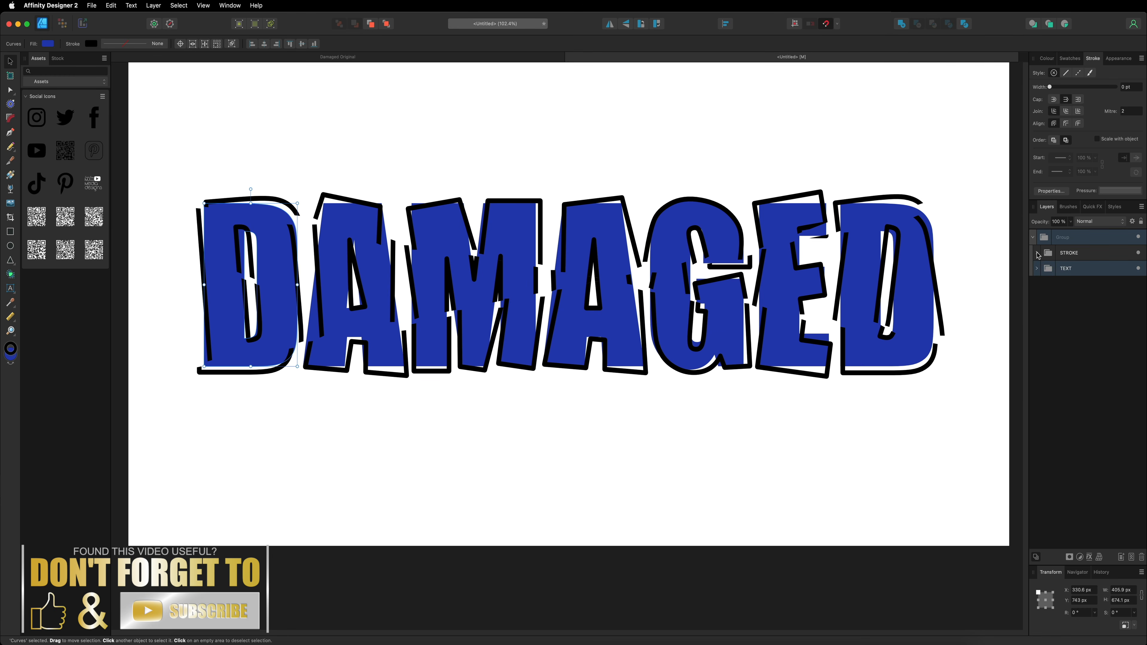
pyautogui.click(1037, 269)
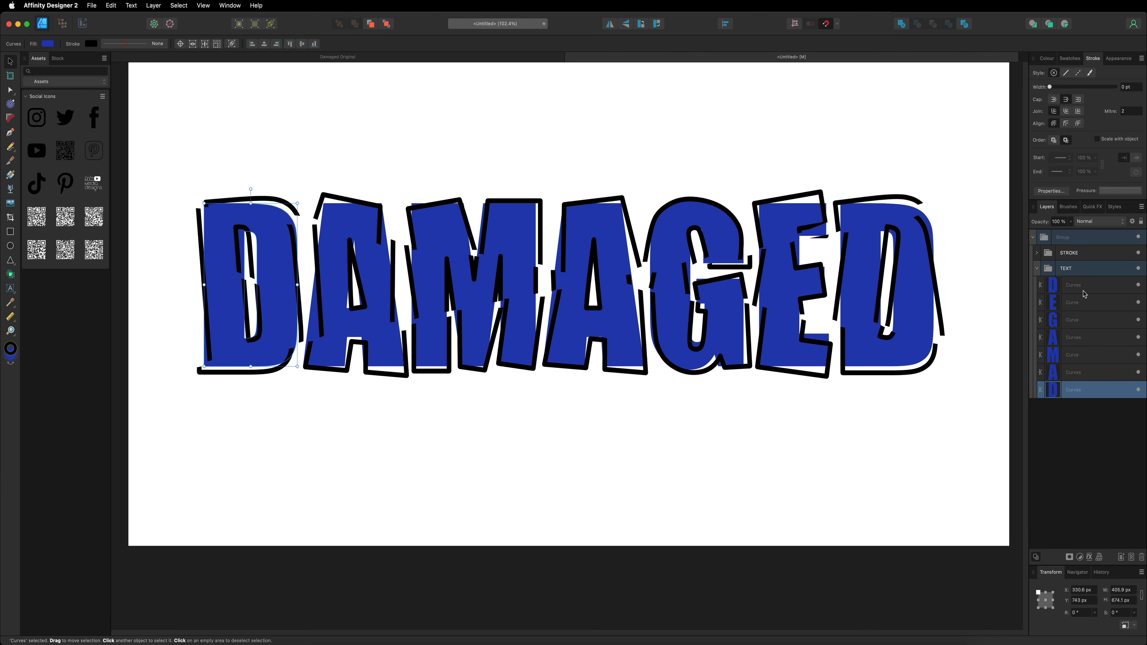
pyautogui.click(1090, 285)
pyautogui.click(1089, 303)
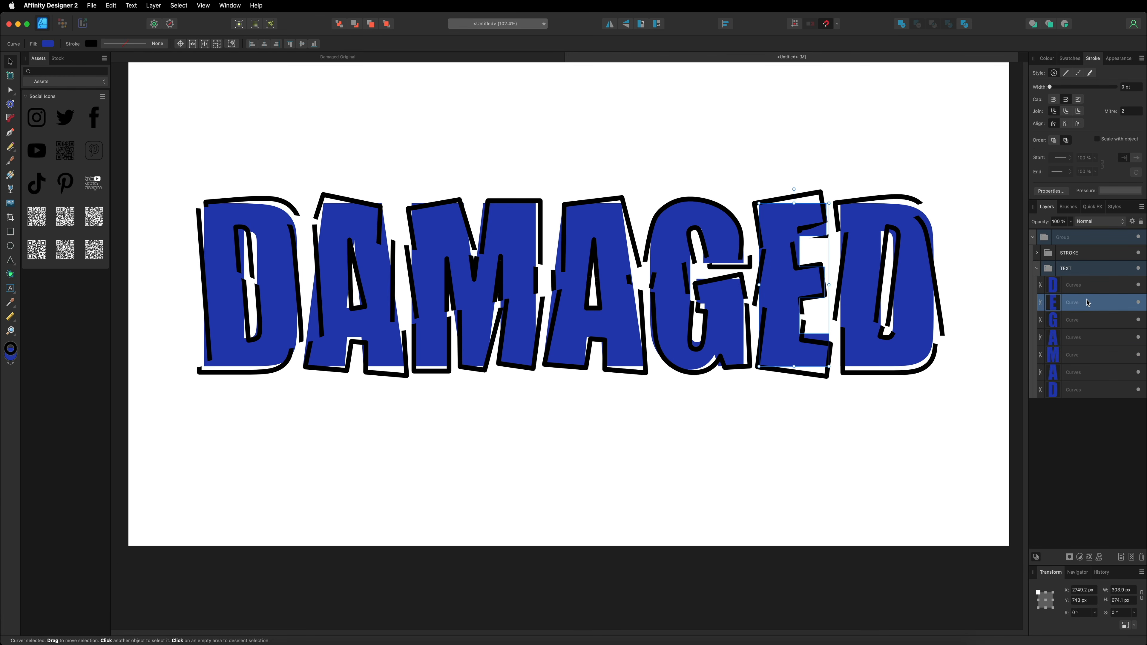
pyautogui.click(1085, 286)
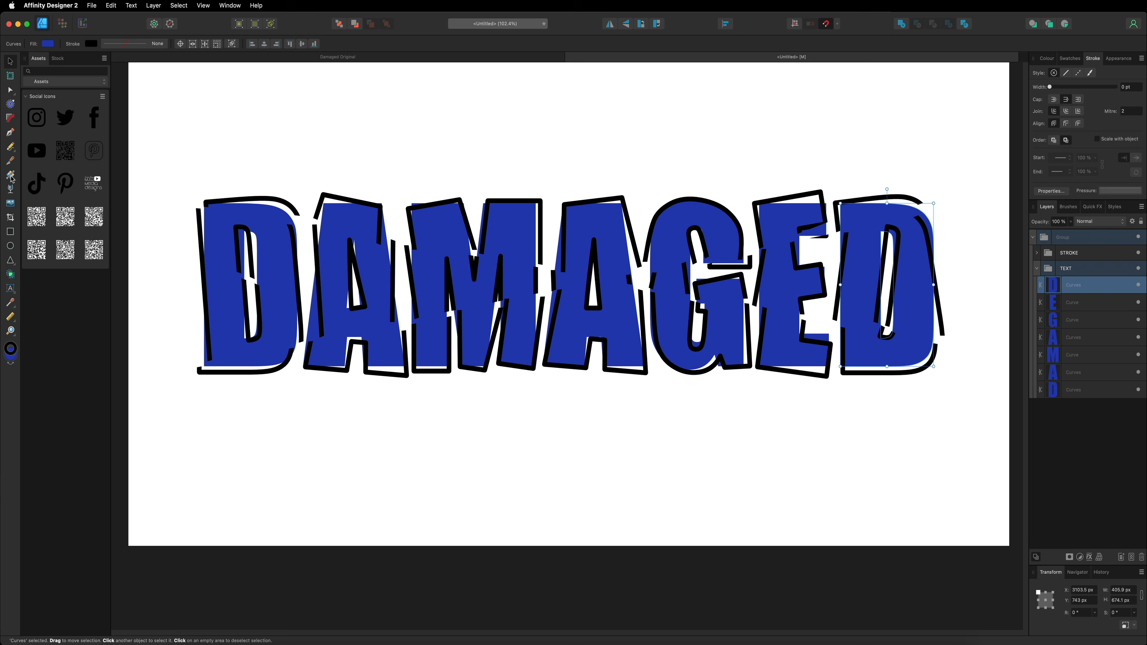
pyautogui.click(10, 161)
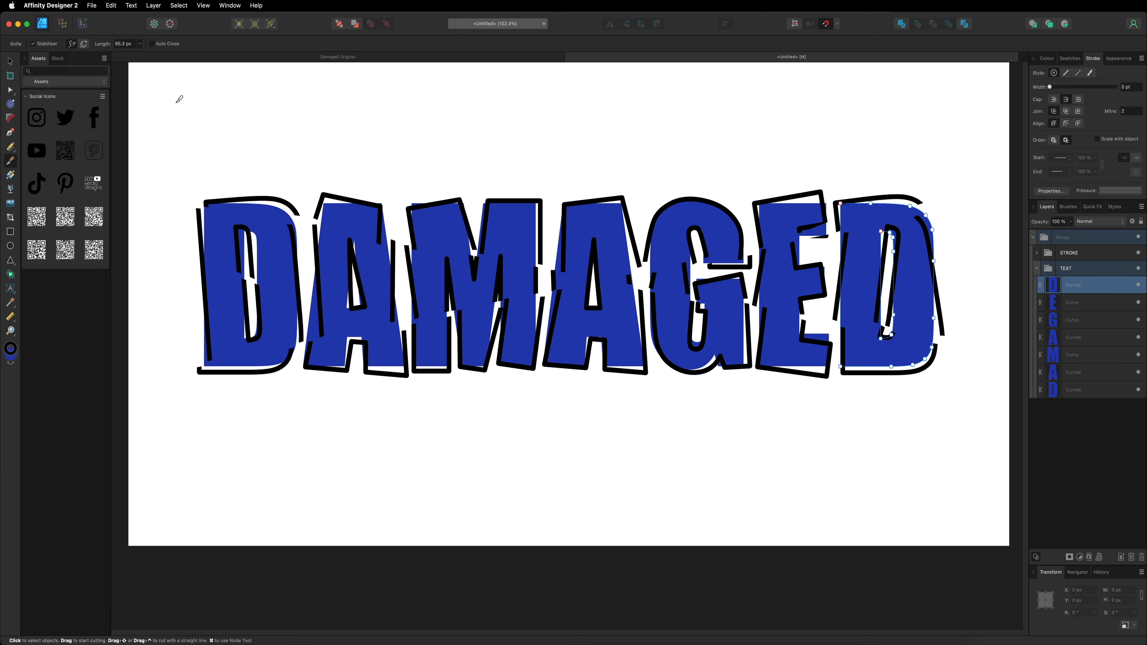
pyautogui.moveTo(176, 102)
pyautogui.mouseDown()
pyautogui.moveTo(198, 111)
pyautogui.moveTo(187, 109)
pyautogui.mouseUp()
pyautogui.moveTo(188, 109)
pyautogui.mouseDown()
pyautogui.moveTo(241, 68)
pyautogui.moveTo(235, 80)
pyautogui.moveTo(226, 70)
pyautogui.moveTo(240, 79)
pyautogui.moveTo(228, 89)
pyautogui.moveTo(236, 74)
pyautogui.moveTo(242, 86)
pyautogui.moveTo(231, 81)
pyautogui.moveTo(232, 108)
pyautogui.moveTo(153, 156)
pyautogui.mouseUp()
# Step: Slice the first D's fill into five pieces with curved Knife cuts at its upper left, lower left, bottom and upper right
pyautogui.click(1068, 391)
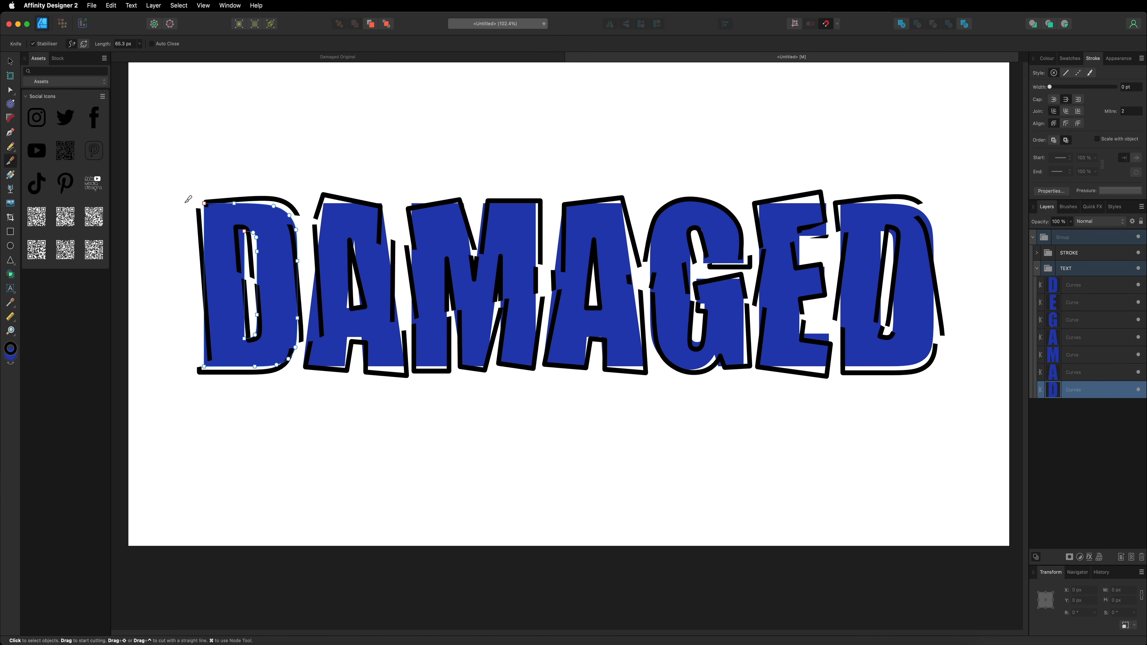
pyautogui.moveTo(186, 203)
pyautogui.mouseDown()
pyautogui.moveTo(236, 233)
pyautogui.moveTo(270, 215)
pyautogui.moveTo(212, 258)
pyautogui.moveTo(147, 268)
pyautogui.mouseUp()
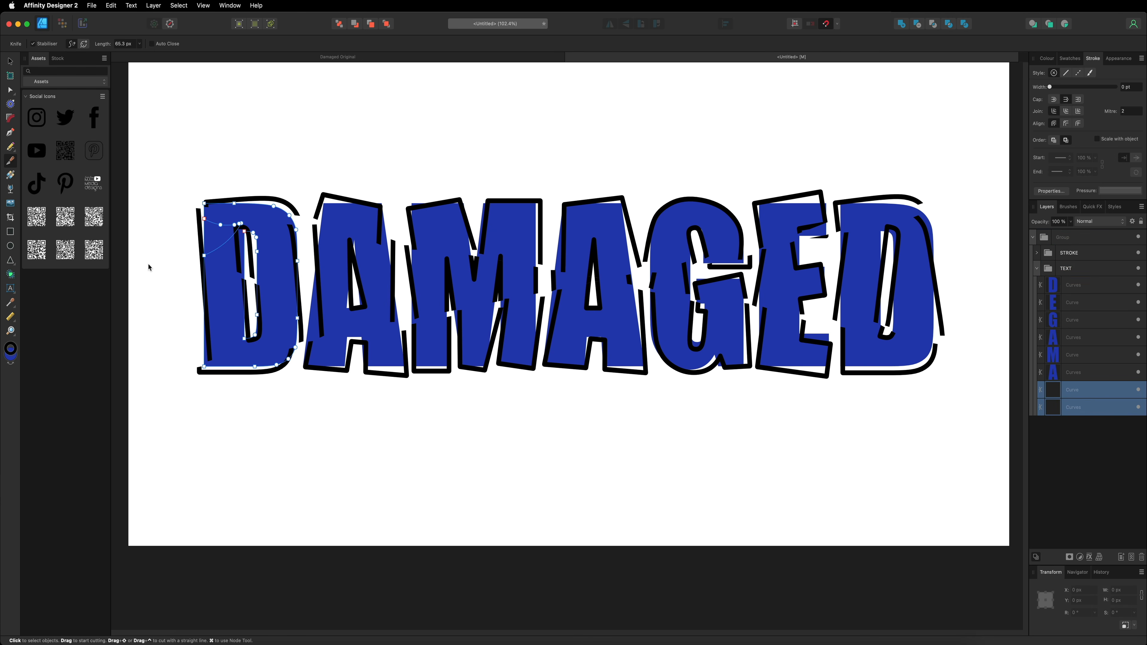
pyautogui.moveTo(193, 309)
pyautogui.mouseDown()
pyautogui.moveTo(224, 298)
pyautogui.moveTo(240, 263)
pyautogui.moveTo(216, 326)
pyautogui.moveTo(176, 370)
pyautogui.mouseUp()
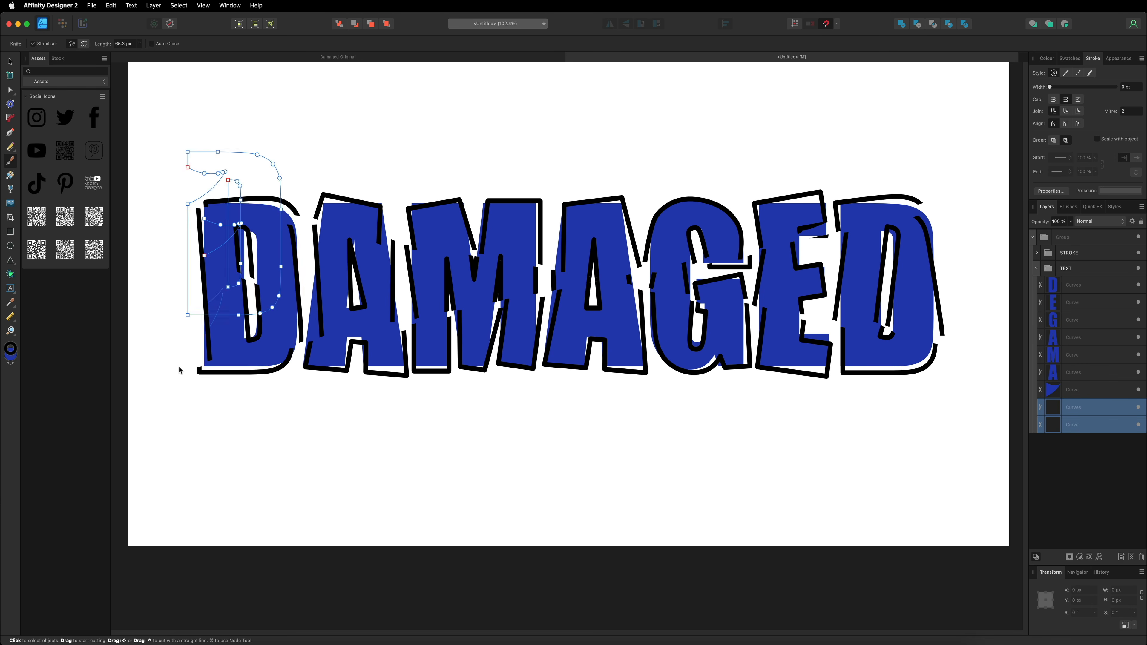
pyautogui.moveTo(242, 387)
pyautogui.mouseDown()
pyautogui.moveTo(257, 318)
pyautogui.moveTo(292, 418)
pyautogui.mouseUp()
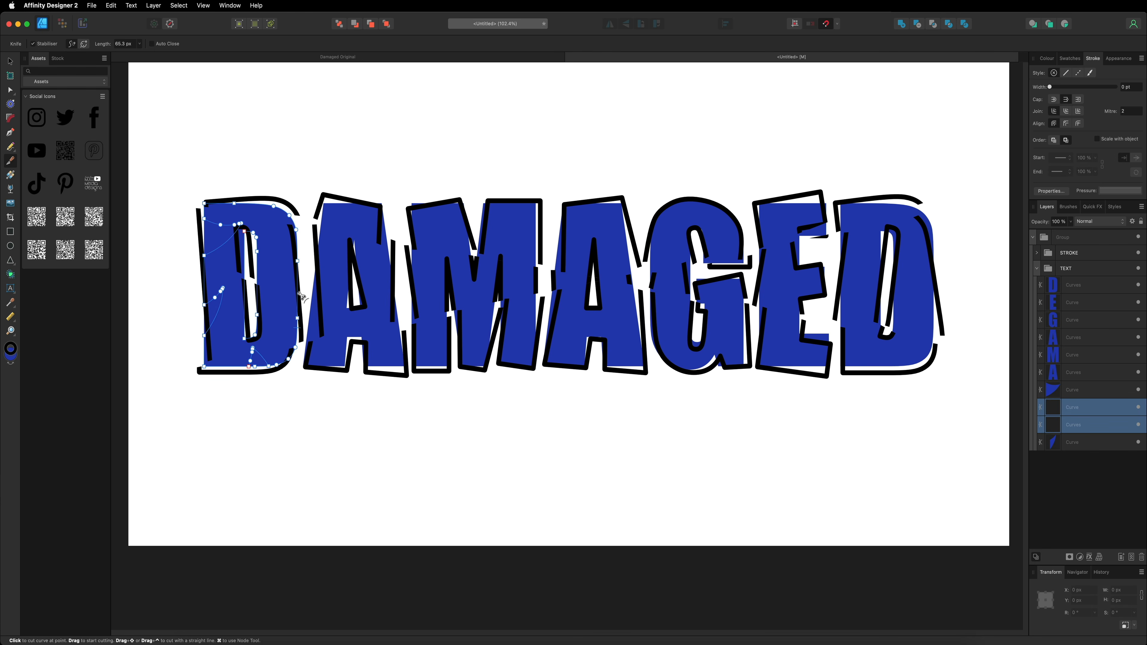
pyautogui.moveTo(279, 176)
pyautogui.mouseDown()
pyautogui.moveTo(238, 247)
pyautogui.moveTo(285, 222)
pyautogui.moveTo(332, 242)
pyautogui.mouseUp()
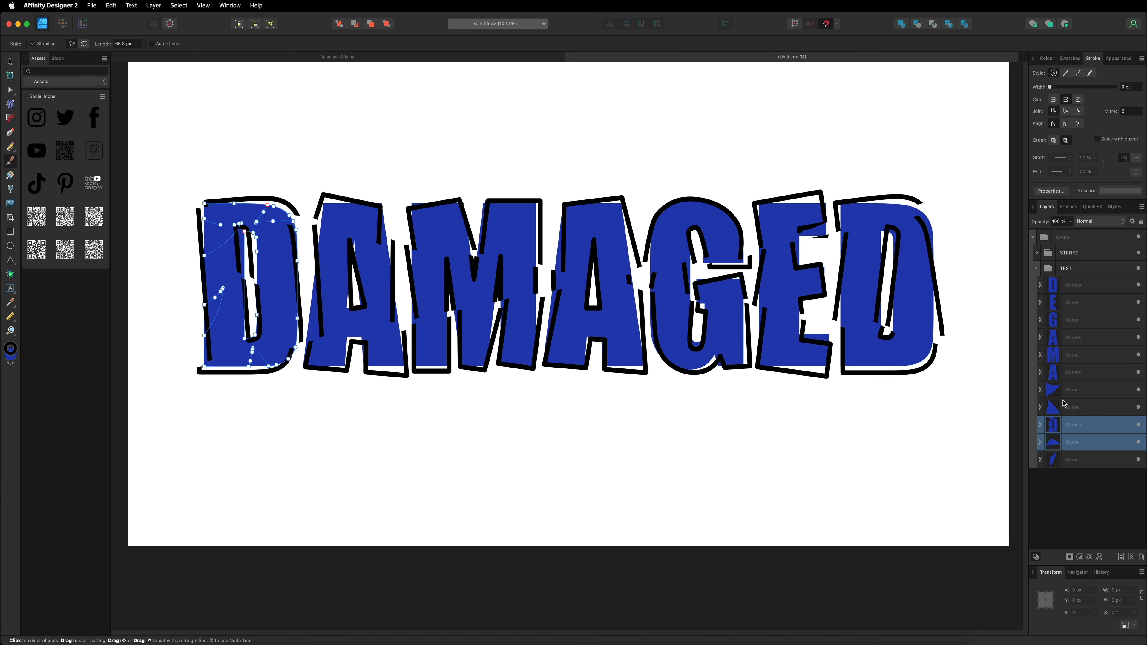
# Step: Group the five sliced fill pieces of the first D as D and check the group by toggling its visibility
pyautogui.click(1081, 389)
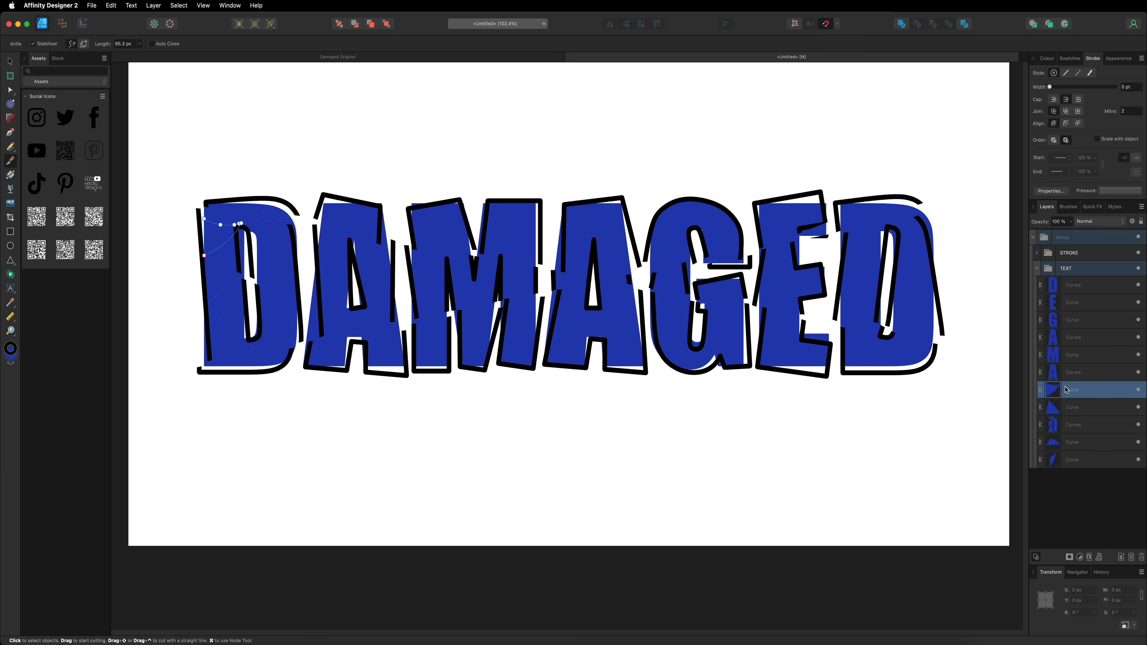
pyautogui.keyDown('super'); pyautogui.click(1083, 408); pyautogui.keyUp('super')
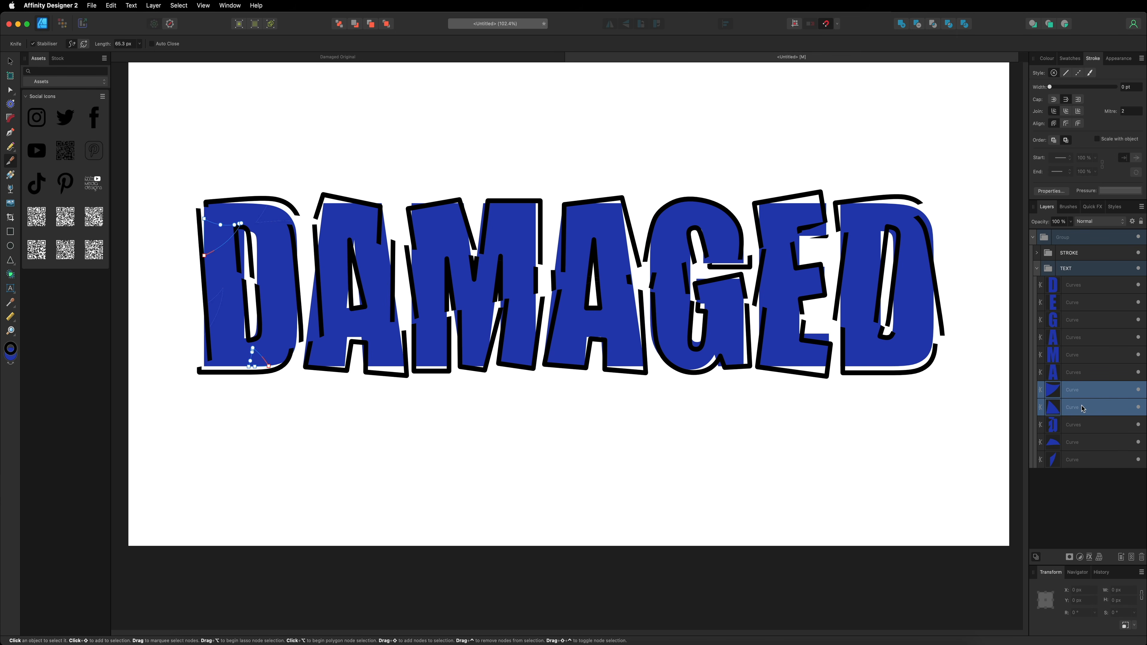
pyautogui.keyDown('super'); pyautogui.click(1081, 424); pyautogui.keyUp('super')
pyautogui.keyDown('super'); pyautogui.click(1075, 444); pyautogui.keyUp('super')
pyautogui.keyDown('super'); pyautogui.click(1075, 458); pyautogui.keyUp('super')
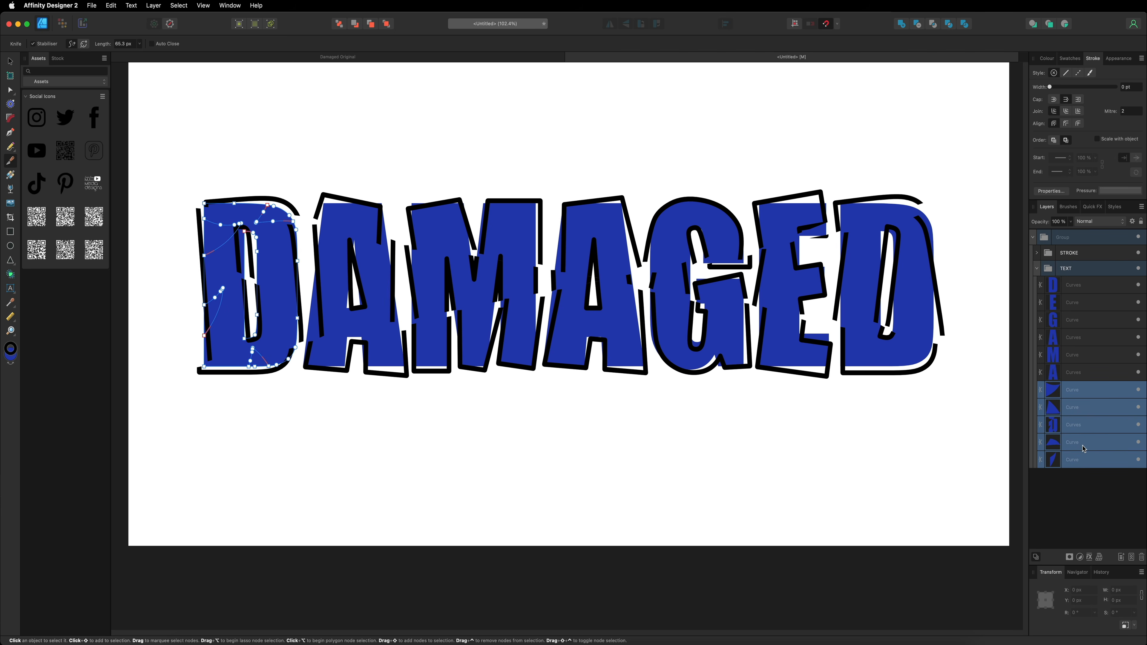
pyautogui.press('super+g')
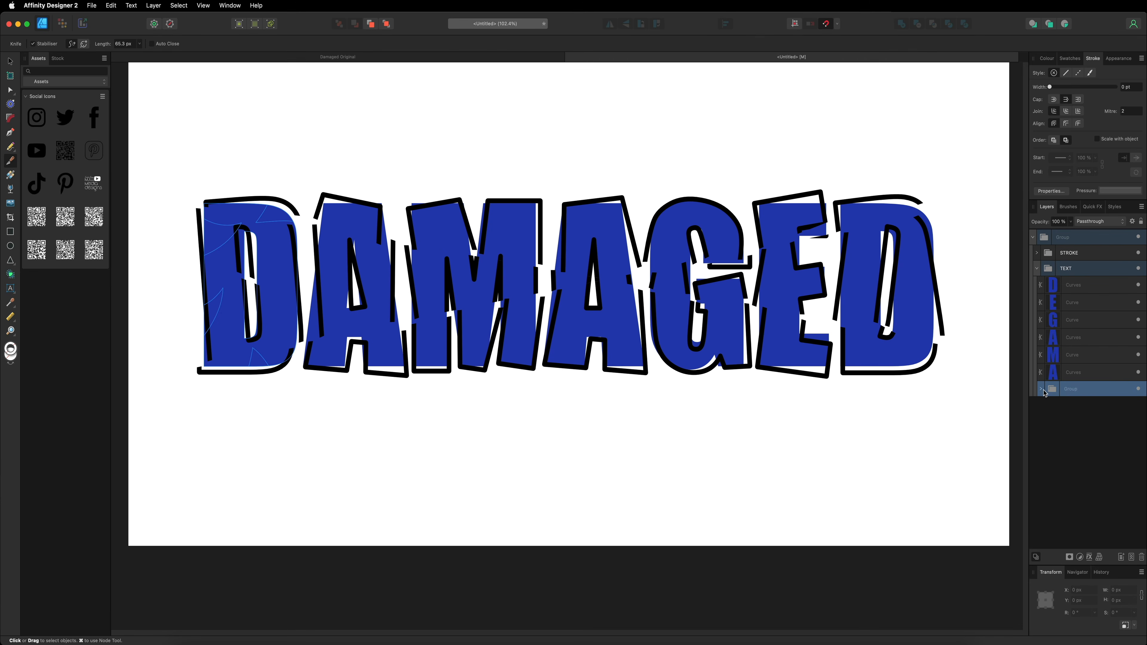
pyautogui.doubleClick(1074, 388)
pyautogui.write('D')
pyautogui.press('Return')
pyautogui.click(1138, 389)
pyautogui.click(1139, 389)
# Step: Slice the first A's fill with curved Knife cuts through its upper and lower parts
pyautogui.click(1084, 373)
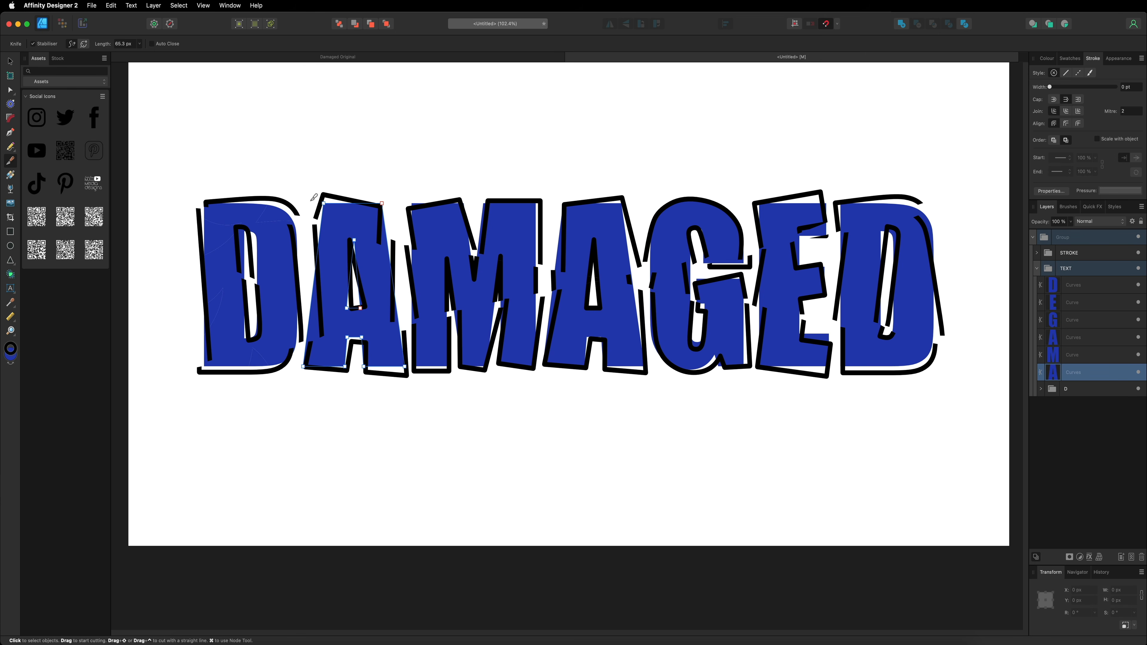
pyautogui.moveTo(307, 187)
pyautogui.mouseDown()
pyautogui.moveTo(325, 221)
pyautogui.moveTo(371, 243)
pyautogui.moveTo(329, 188)
pyautogui.moveTo(332, 159)
pyautogui.moveTo(389, 231)
pyautogui.moveTo(369, 253)
pyautogui.moveTo(331, 257)
pyautogui.moveTo(462, 259)
pyautogui.mouseUp()
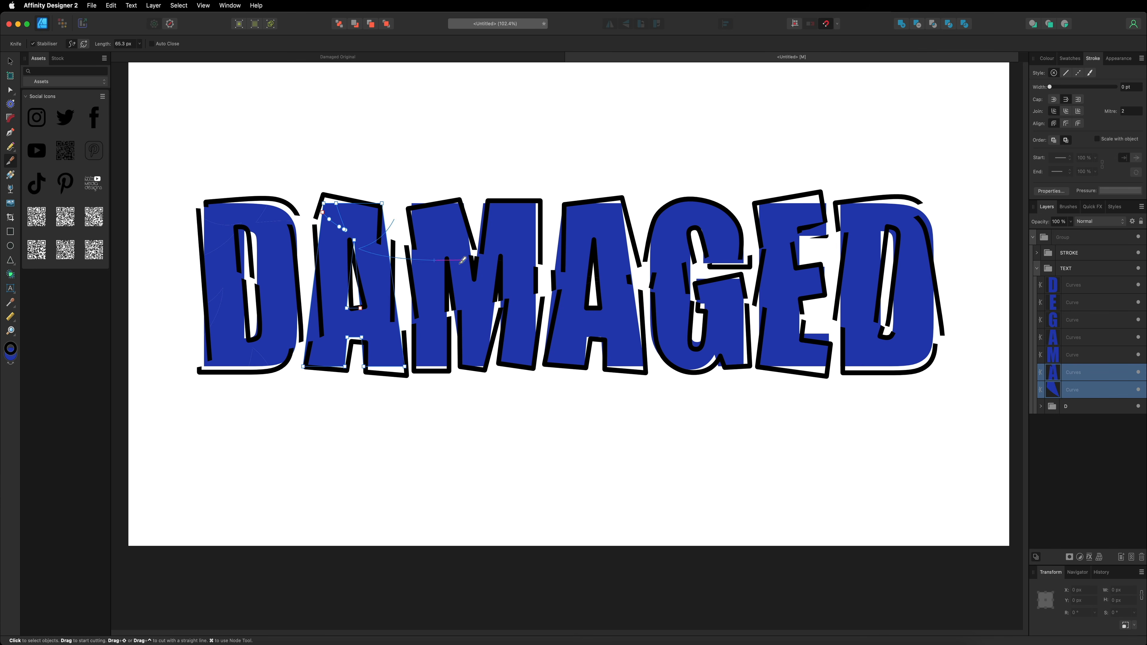
pyautogui.moveTo(413, 317)
pyautogui.mouseDown()
pyautogui.moveTo(346, 310)
pyautogui.moveTo(394, 351)
pyautogui.moveTo(450, 364)
pyautogui.mouseUp()
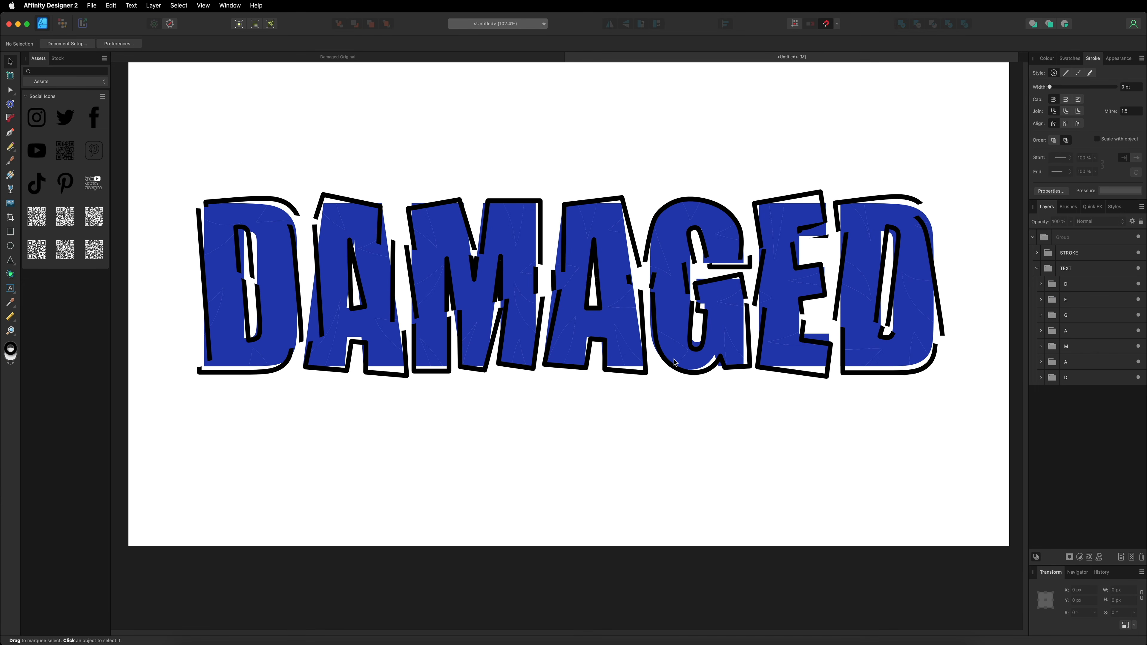
# Step: Review the sliced letter groups inside TEXT by selecting the last D, E, G and A in turn
pyautogui.click(1094, 285)
pyautogui.click(1093, 300)
pyautogui.click(1093, 317)
pyautogui.click(1092, 331)
pyautogui.click(1093, 315)
pyautogui.click(1092, 300)
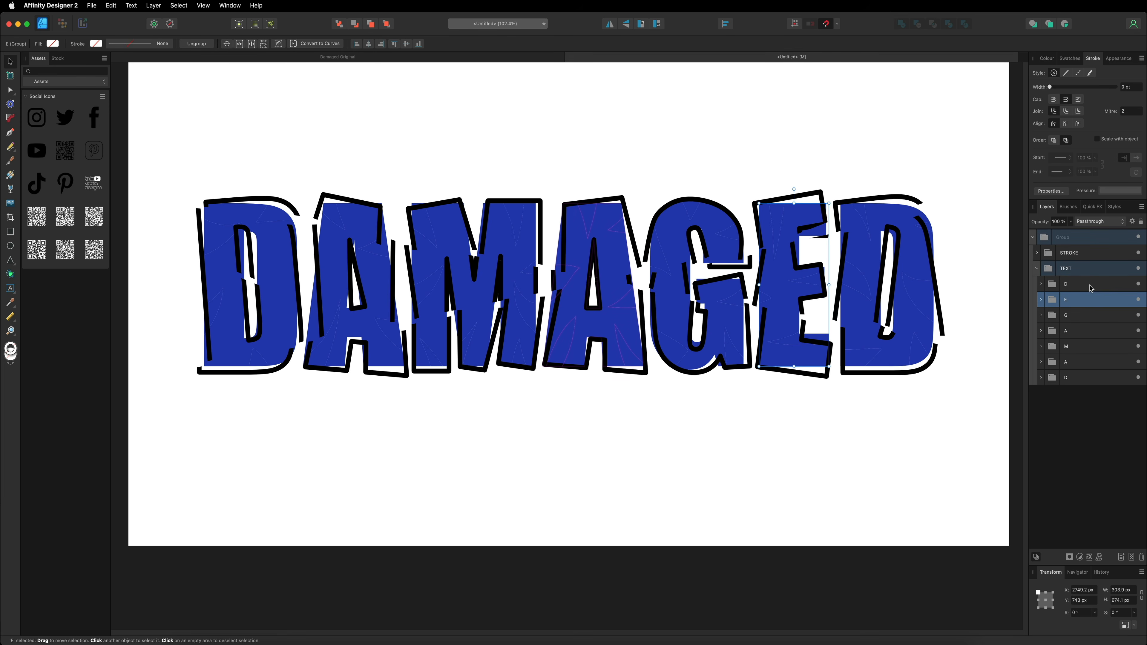
pyautogui.click(1092, 287)
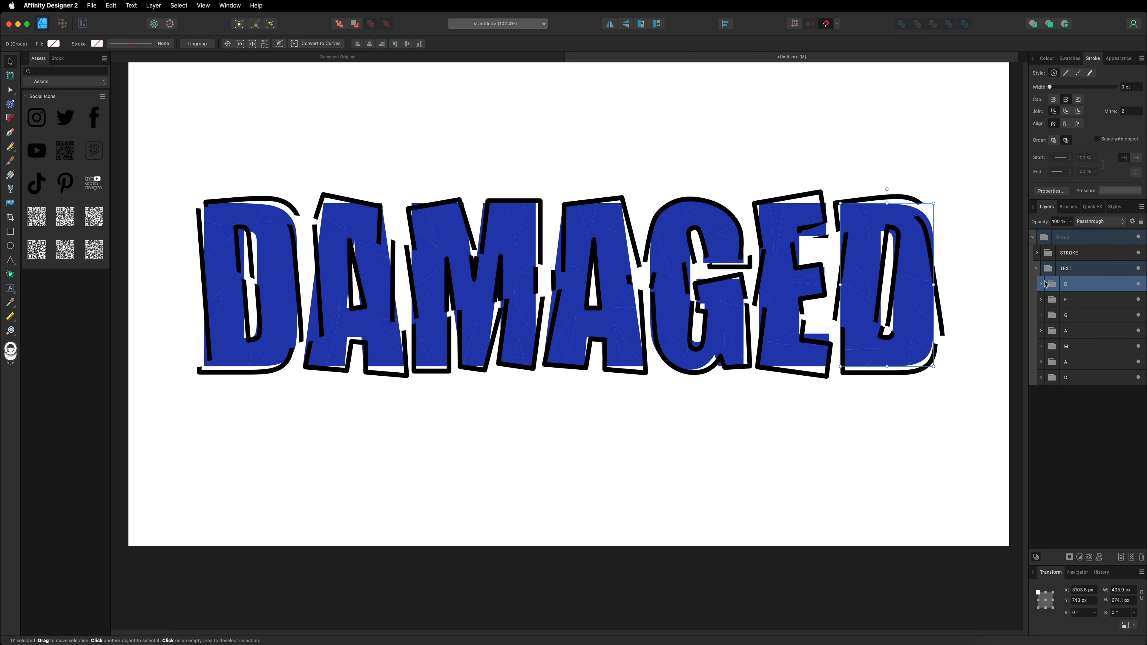
# Step: In the first D's TEXT group, move the upper-left fill piece 20 px left and 10 px down
pyautogui.click(1042, 378)
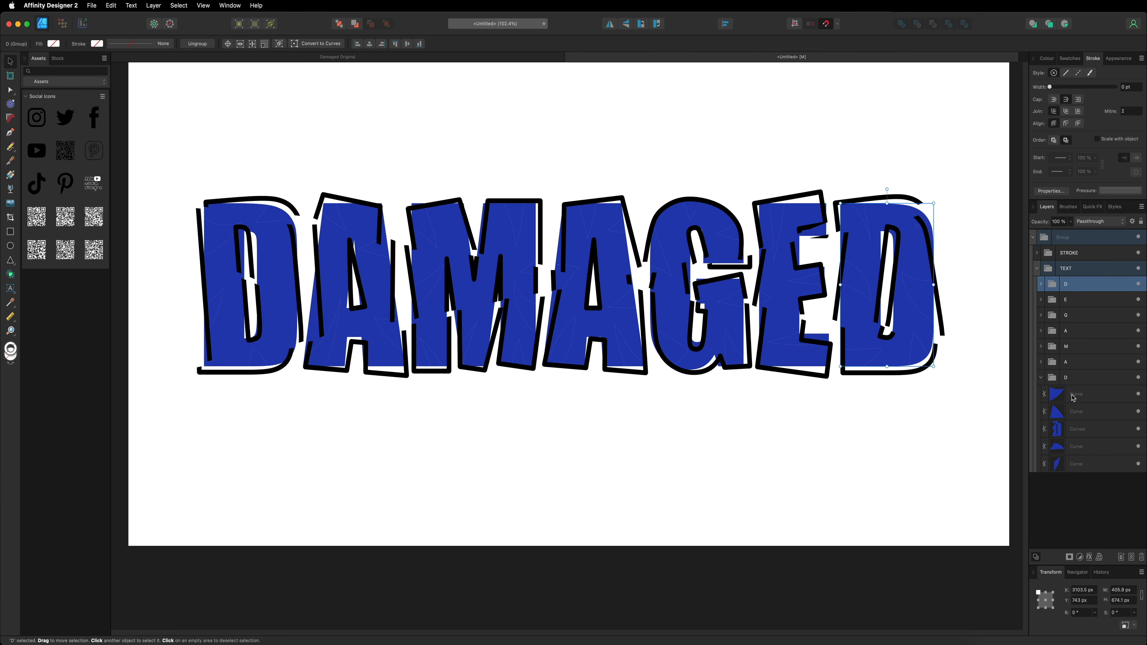
pyautogui.click(1073, 394)
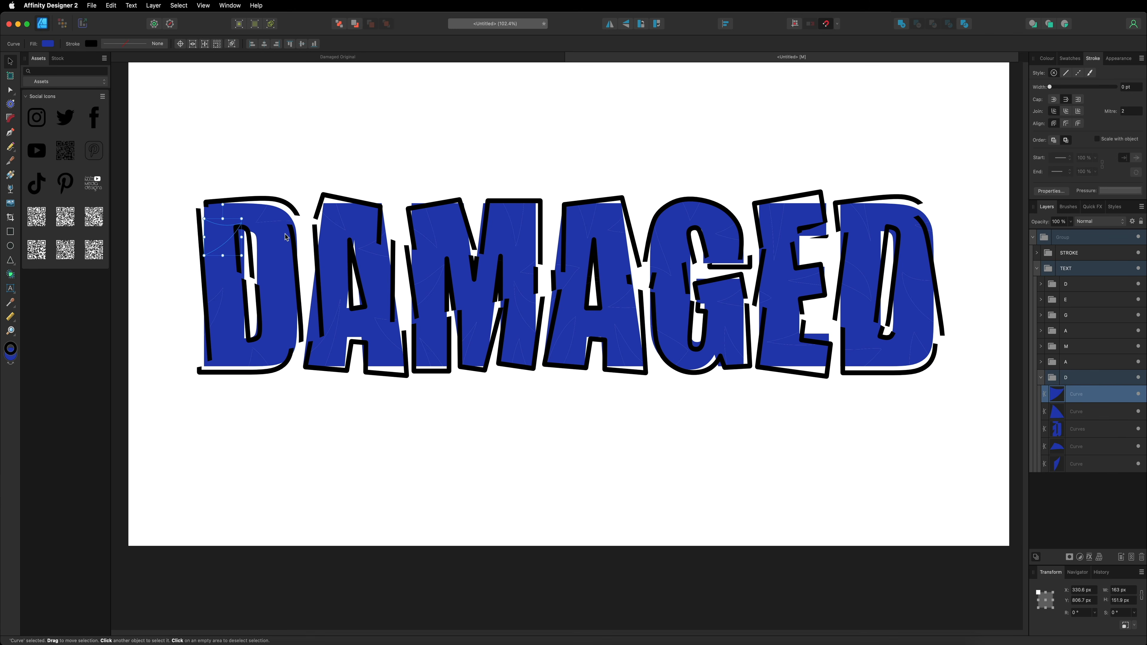
pyautogui.hotkey('shift', 'Left')
pyautogui.hotkey('shift', 'Left')
pyautogui.hotkey('shift', 'Down')
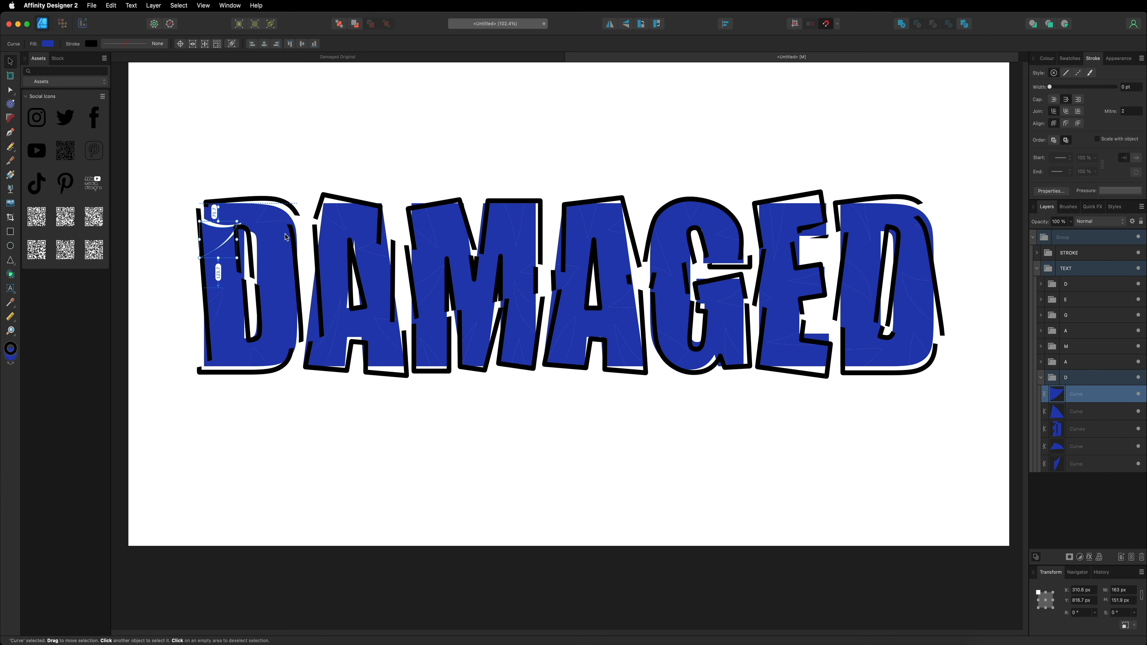
# Step: Shift and rotate the first D's upper-left, upper-right, lower-left and lower-right fill pieces slightly to open gaps between them
pyautogui.moveTo(222, 206); pyautogui.dragTo(204, 235)
pyautogui.moveTo(272, 216); pyautogui.dragTo(281, 212)
pyautogui.moveTo(215, 312); pyautogui.dragTo(211, 318)
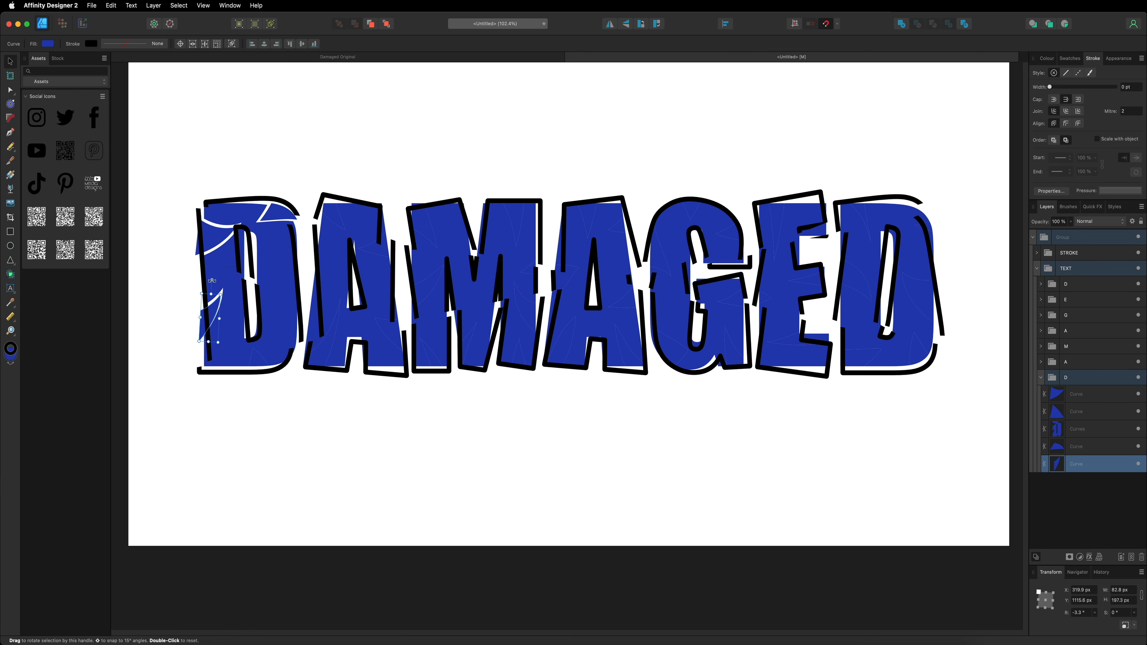
pyautogui.click(258, 361)
pyautogui.moveTo(258, 361); pyautogui.dragTo(260, 364)
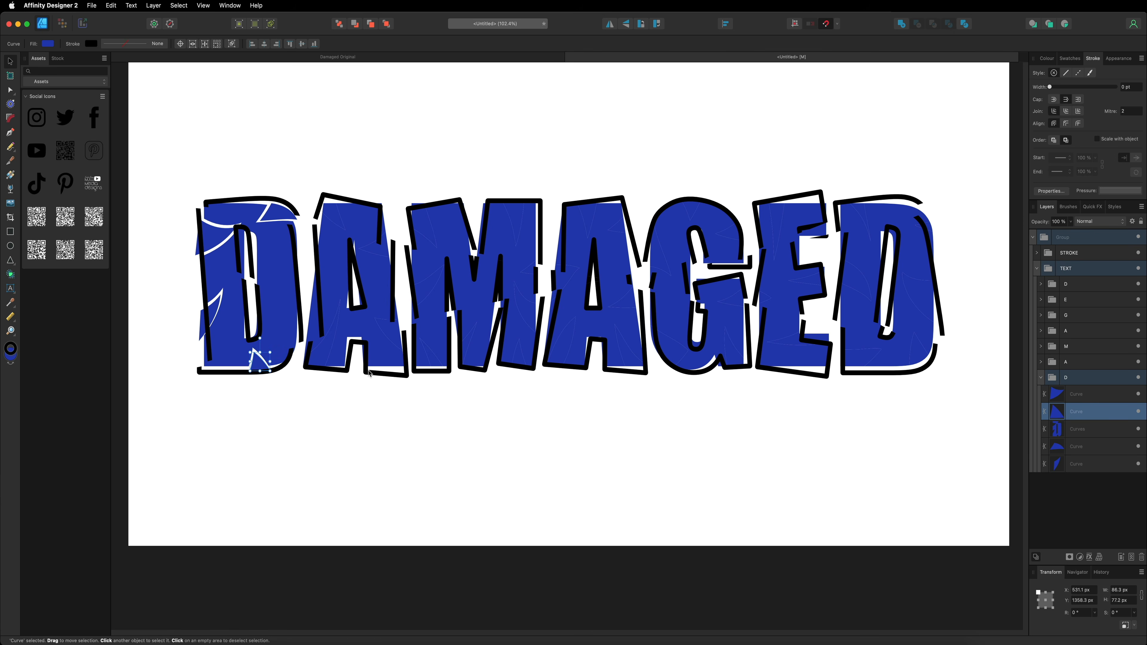
# Step: In the first A's TEXT group, shift the right-hand fill piece slightly outward and nudge it 6 px down
pyautogui.click(1041, 362)
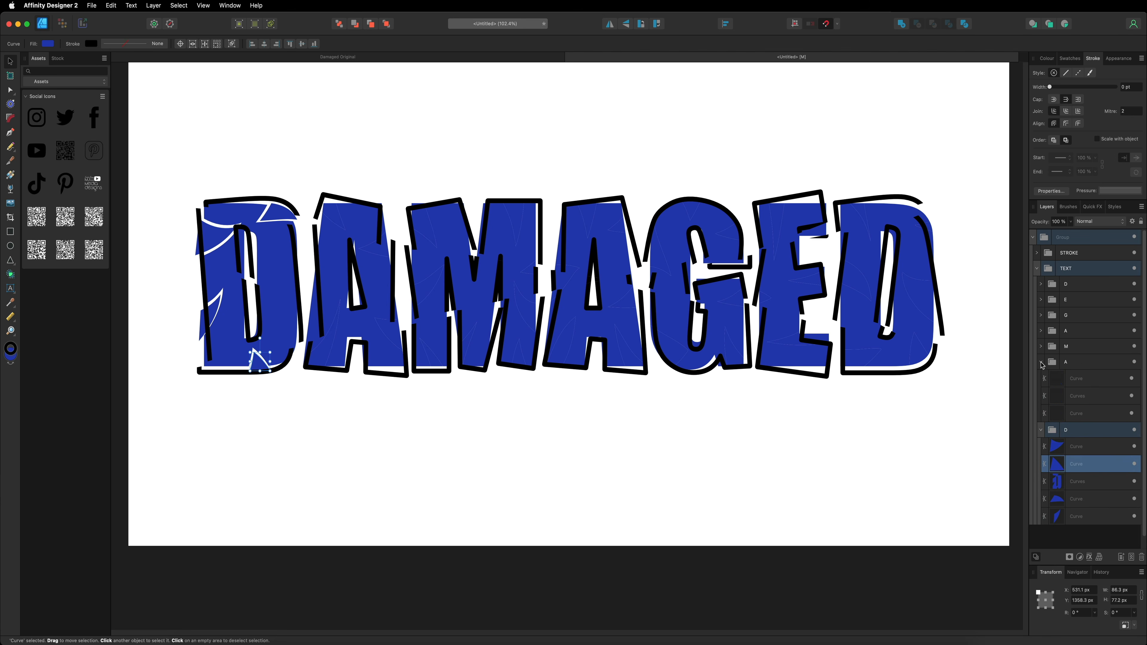
pyautogui.click(1081, 380)
pyautogui.moveTo(383, 253); pyautogui.dragTo(387, 252)
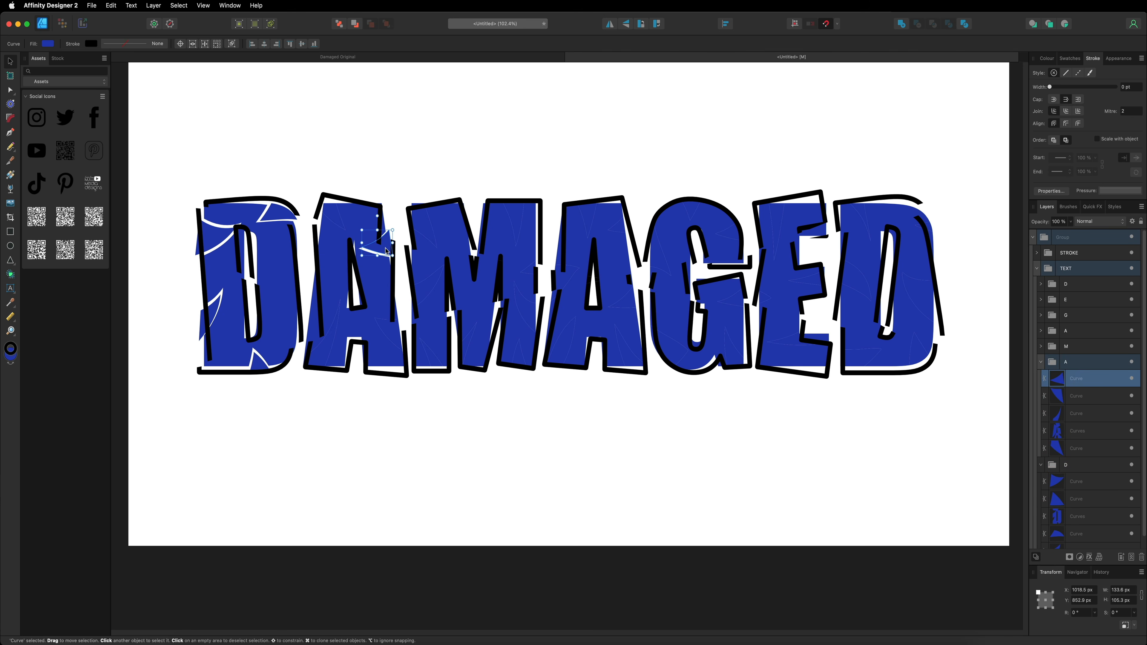
pyautogui.press('Down')
pyautogui.press('Down')
pyautogui.press('Down')
pyautogui.press('Down')
pyautogui.press('Down')
pyautogui.press('Down')
pyautogui.scroll(-1, 1064, 468)
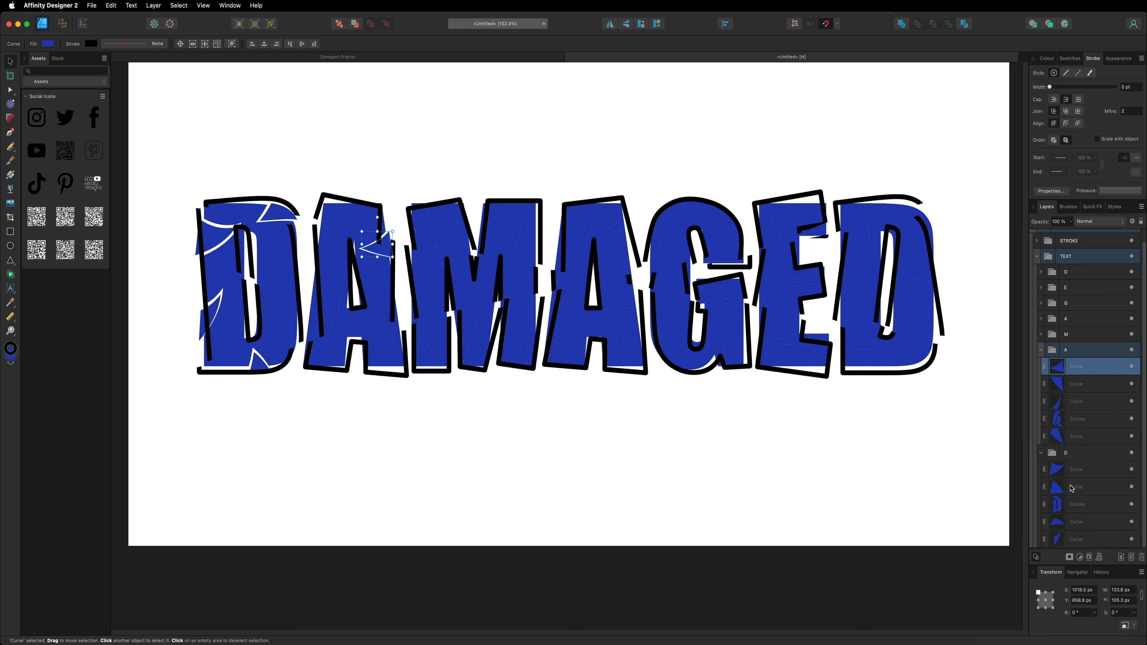
# Step: Rotate the first D's large central fill piece slightly clockwise and readjust its lower-right, lower-left and upper-left pieces around it
pyautogui.click(1080, 505)
pyautogui.moveTo(249, 188); pyautogui.dragTo(254, 188)
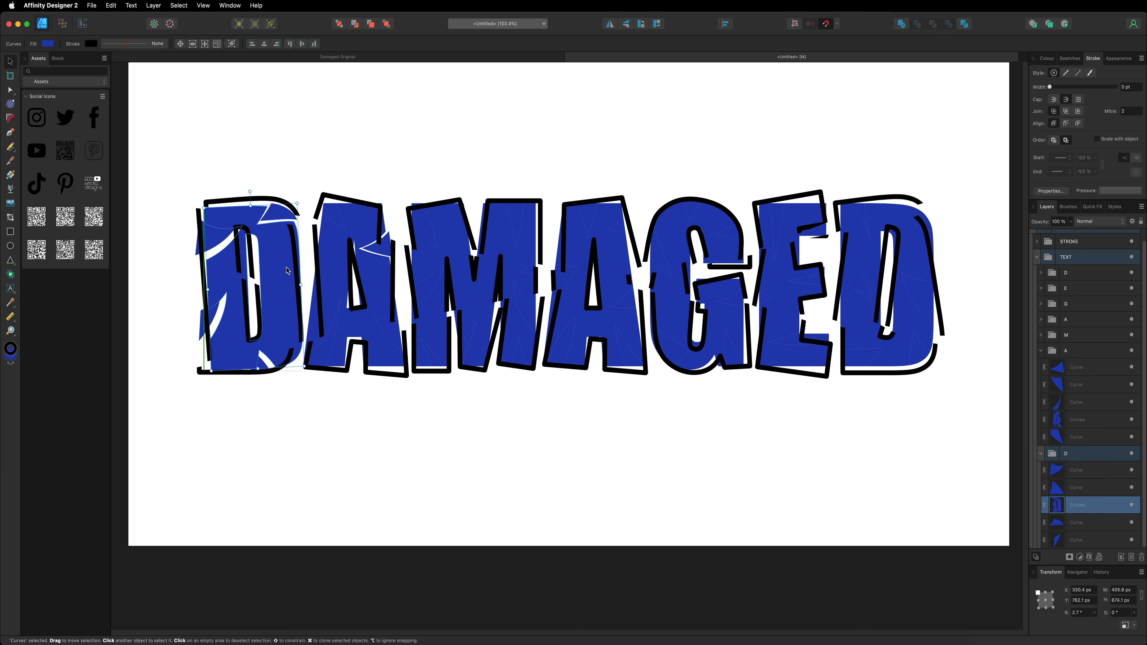
pyautogui.click(264, 367)
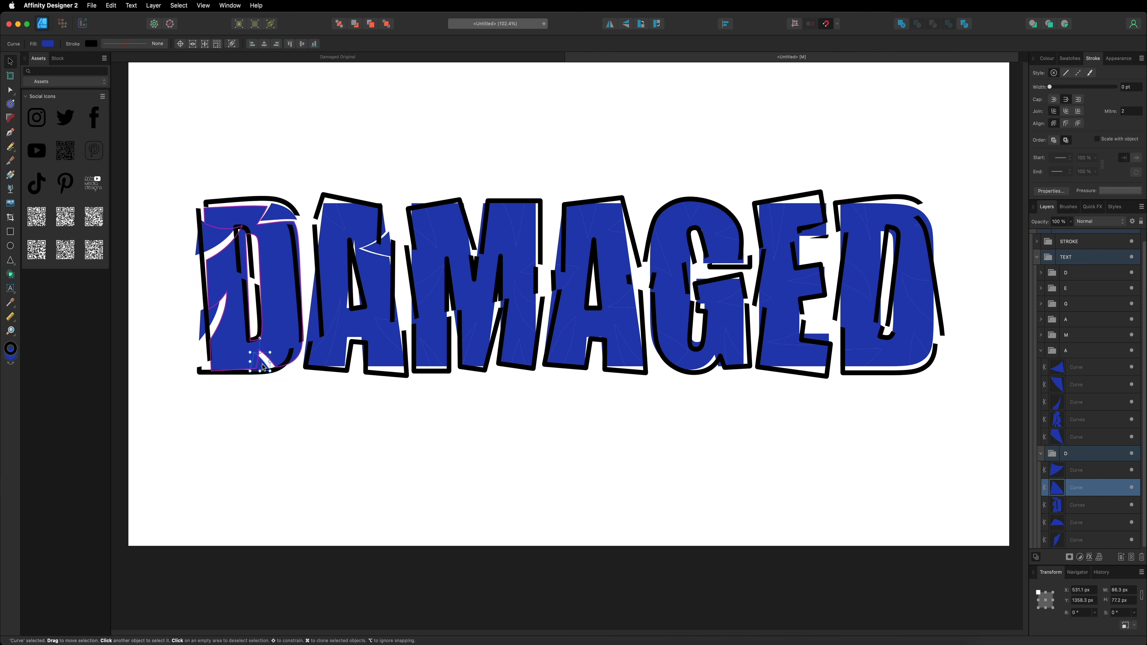
pyautogui.moveTo(264, 367); pyautogui.dragTo(268, 370)
pyautogui.moveTo(201, 319); pyautogui.dragTo(203, 325)
pyautogui.moveTo(207, 239); pyautogui.dragTo(208, 247)
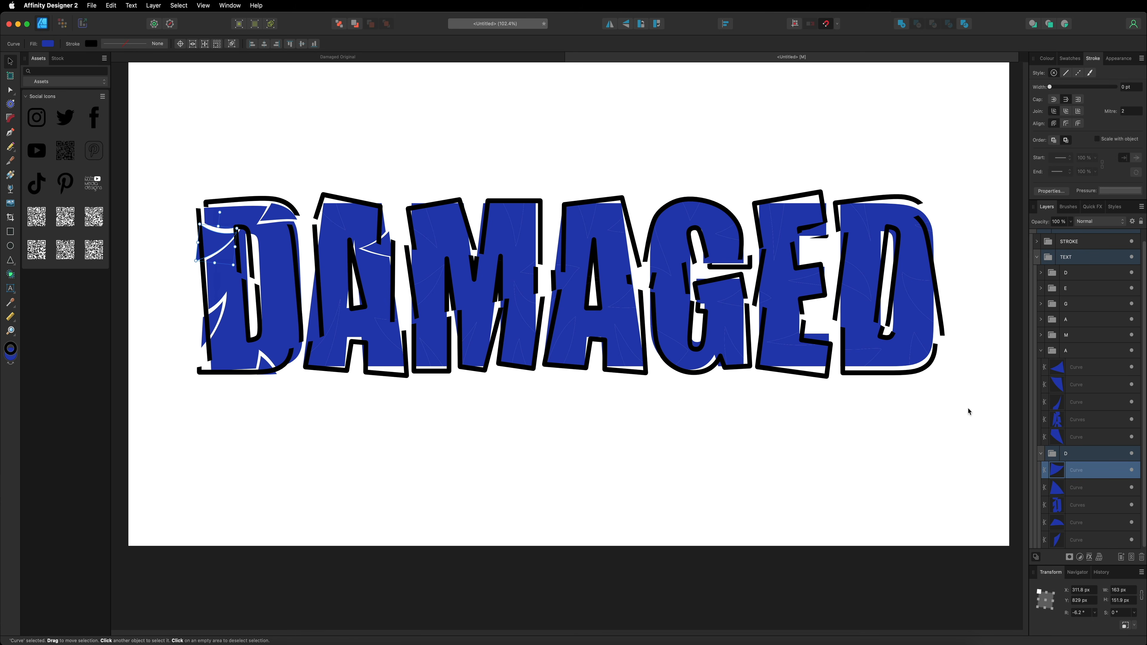
# Step: Shift the first A's upper-left fill piece slightly up and to the left
pyautogui.click(1074, 441)
pyautogui.moveTo(334, 219); pyautogui.dragTo(332, 215)
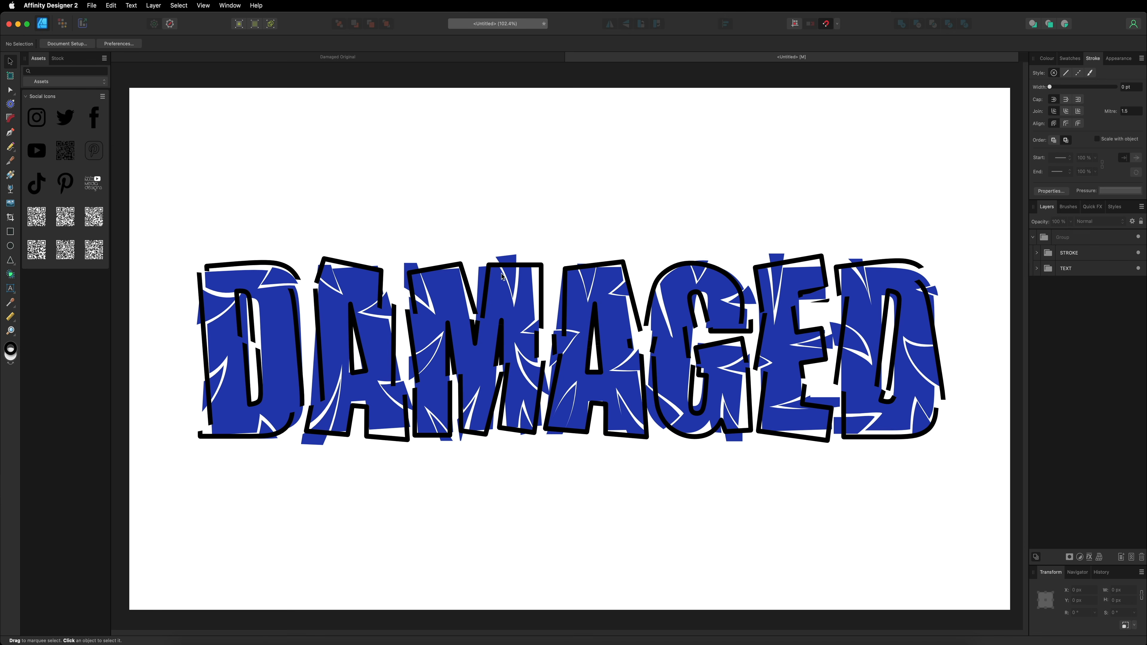
# Step: Apply an Outer Shadow layer effect to the TEXT group and check the shadow along the sliced edges
pyautogui.click(1072, 270)
pyautogui.click(1075, 257)
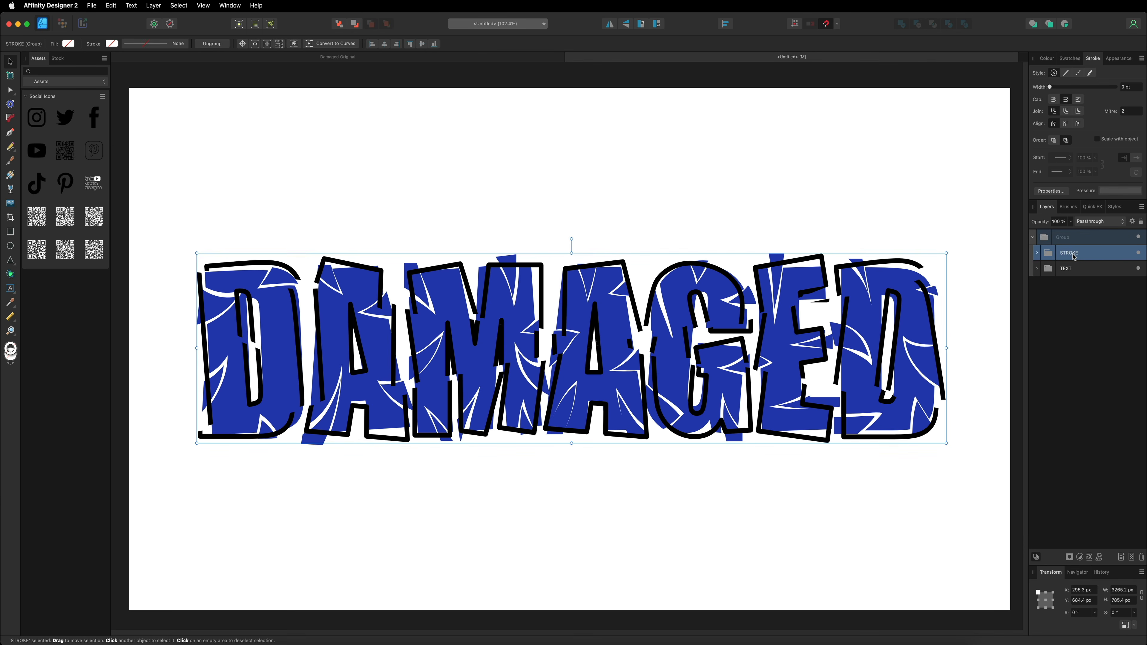
pyautogui.click(1087, 271)
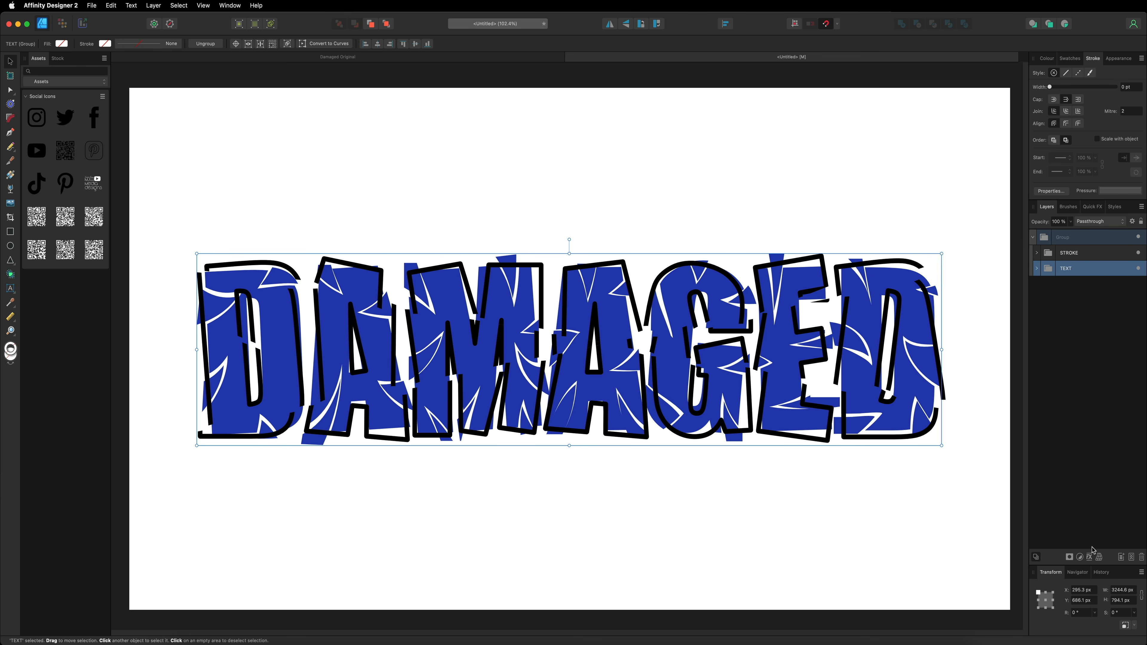
pyautogui.click(1090, 558)
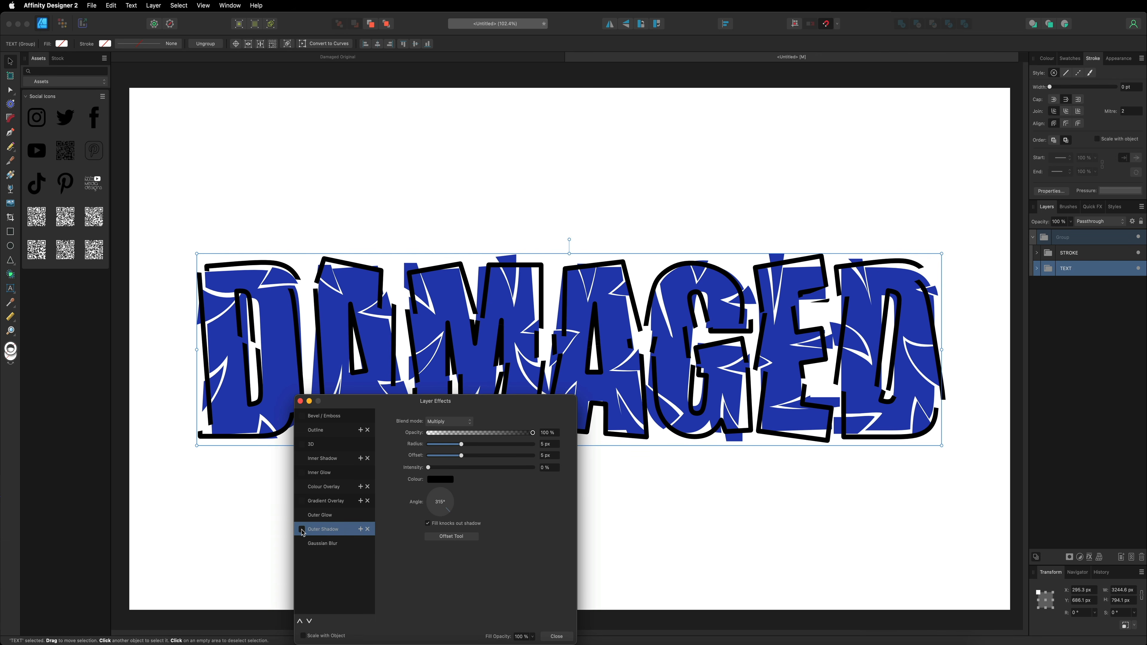
pyautogui.click(302, 530)
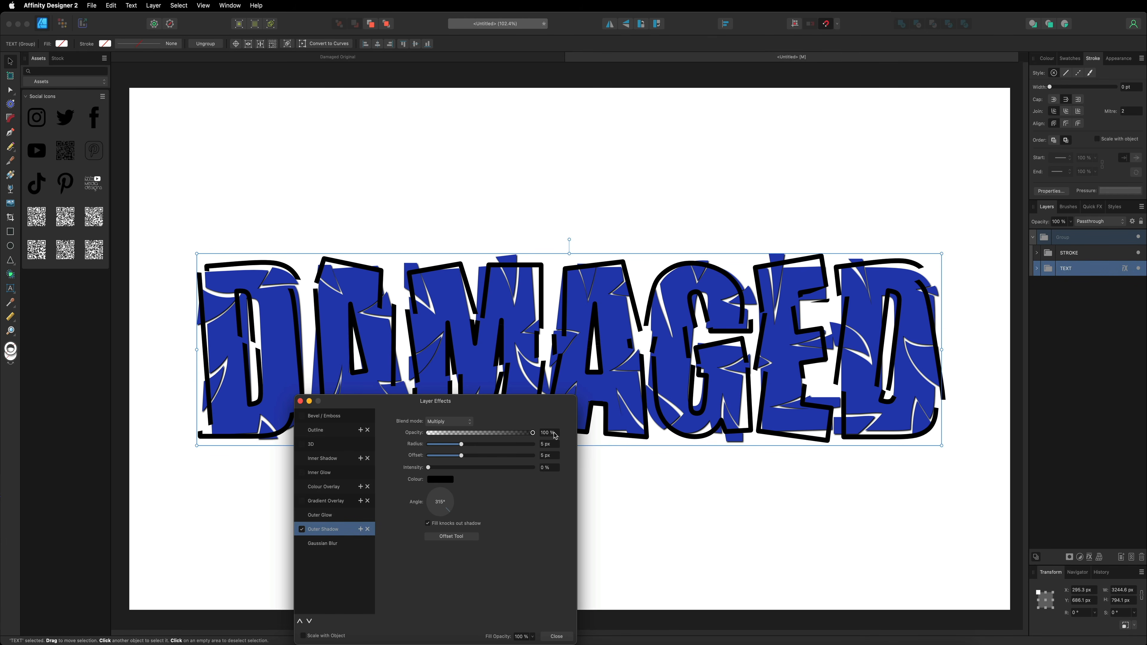
pyautogui.click(557, 637)
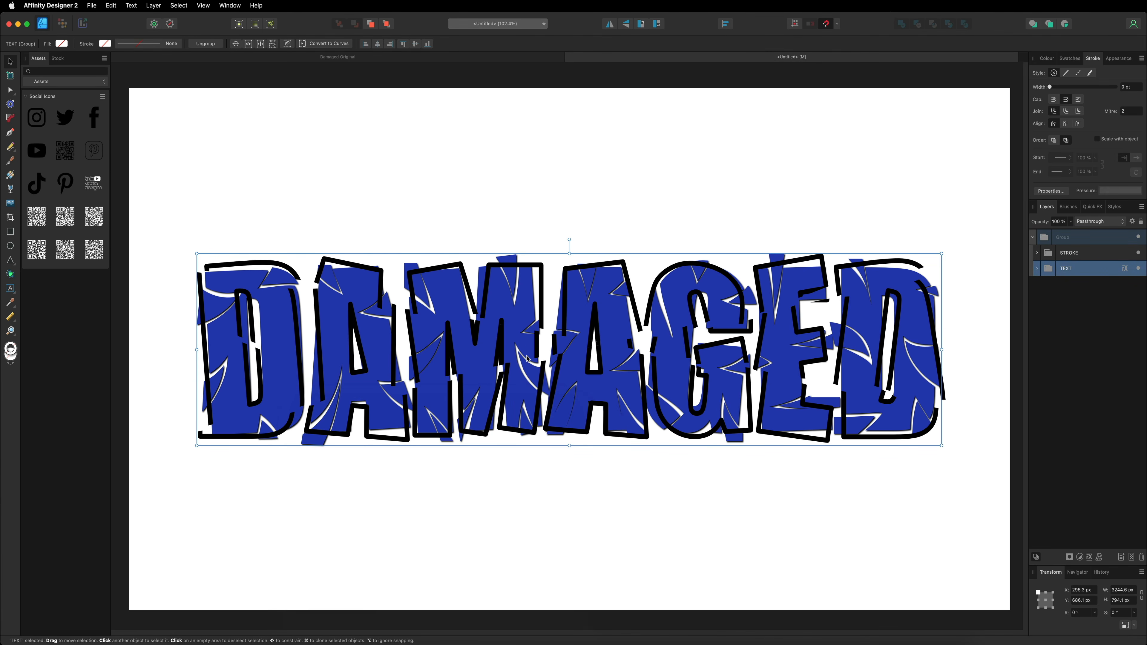
pyautogui.scroll(10, 529, 351)
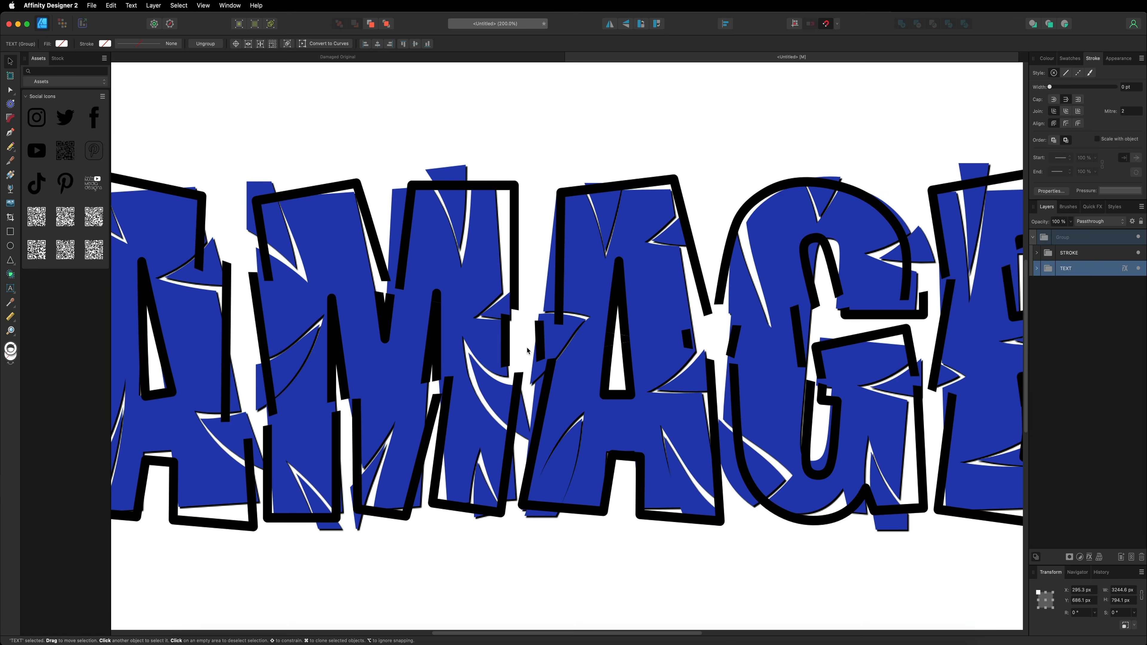
pyautogui.scroll(5, 528, 352)
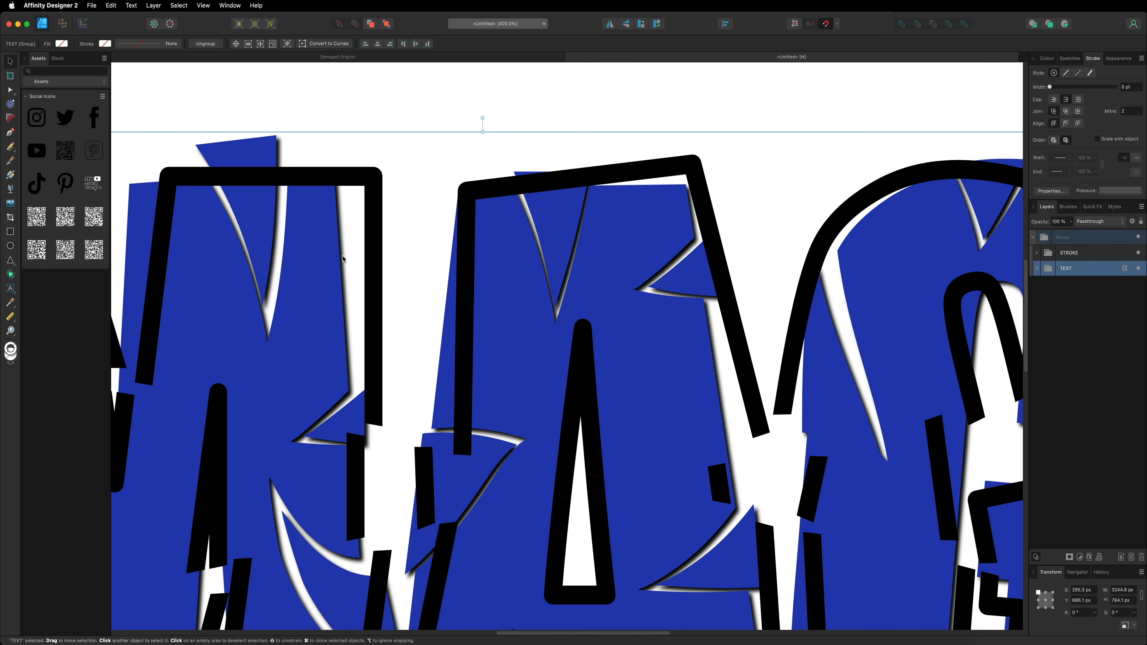
pyautogui.scroll(-1, 348, 302)
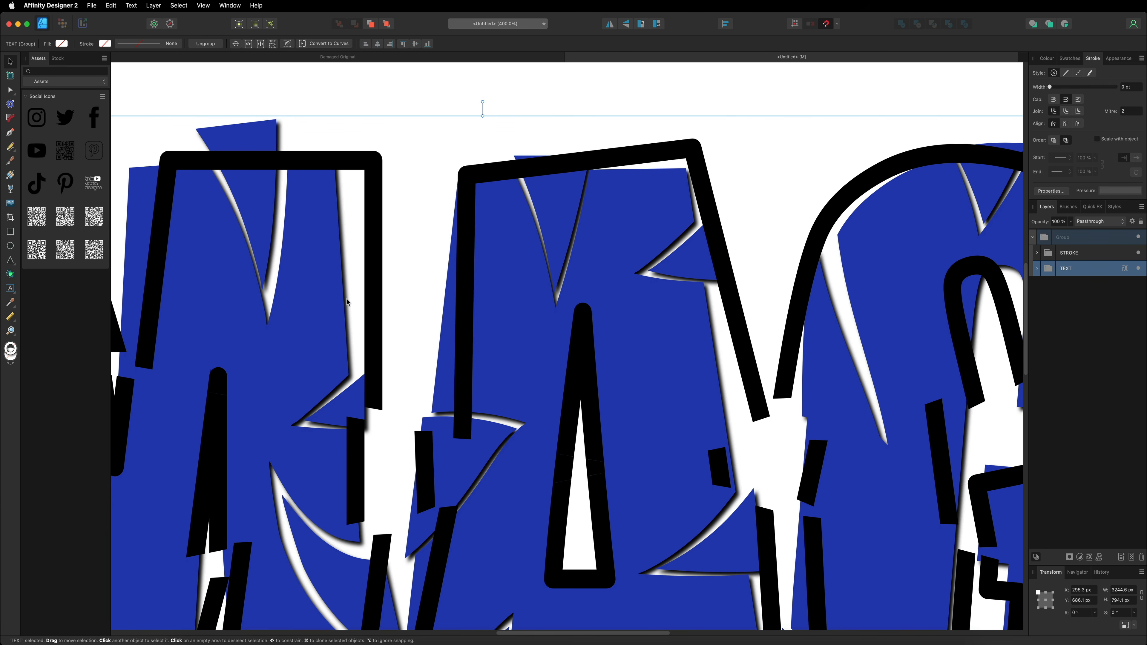
pyautogui.press('super+0')
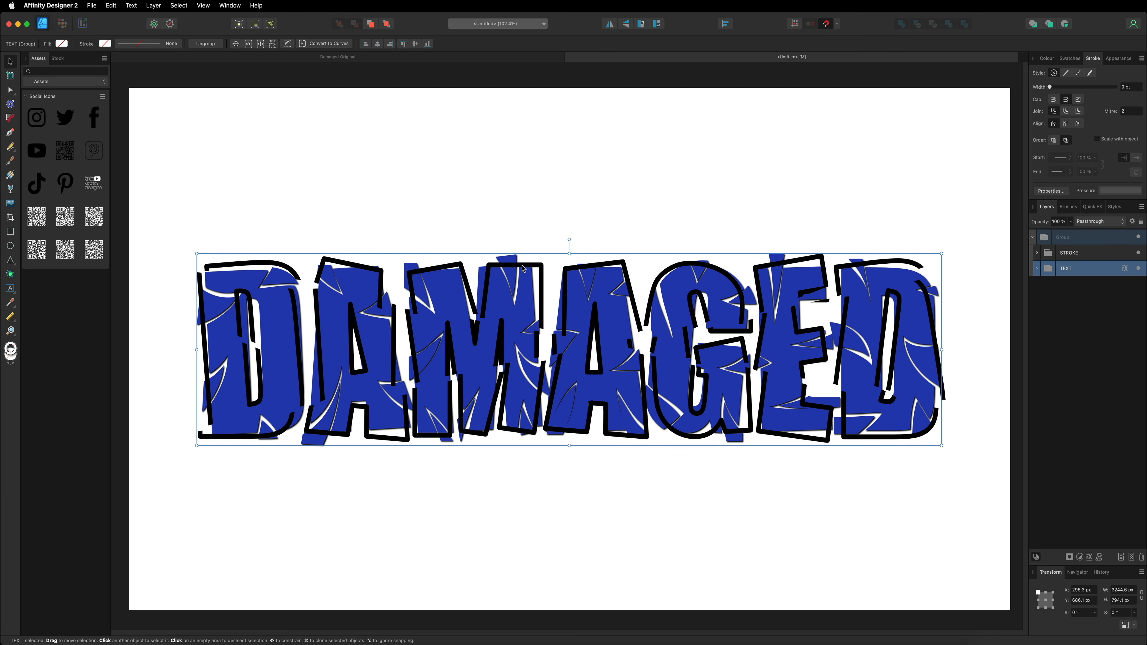
# Step: Copy the TEXT group's outer shadow effect onto the STROKE group
pyautogui.click(1064, 256)
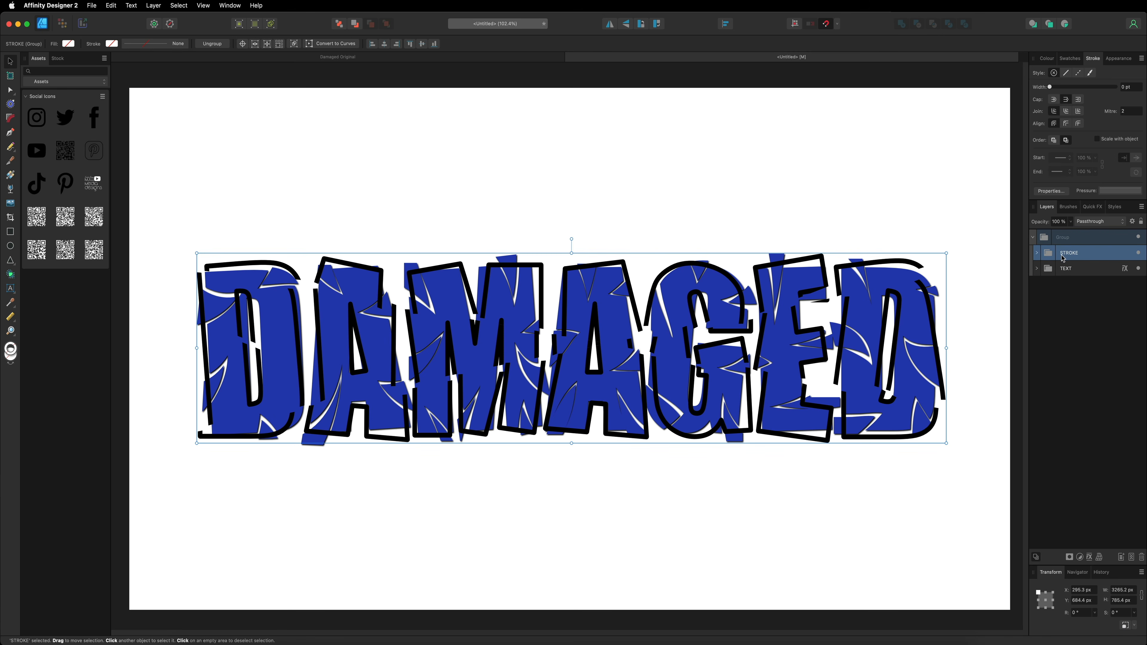
pyautogui.click(1068, 270)
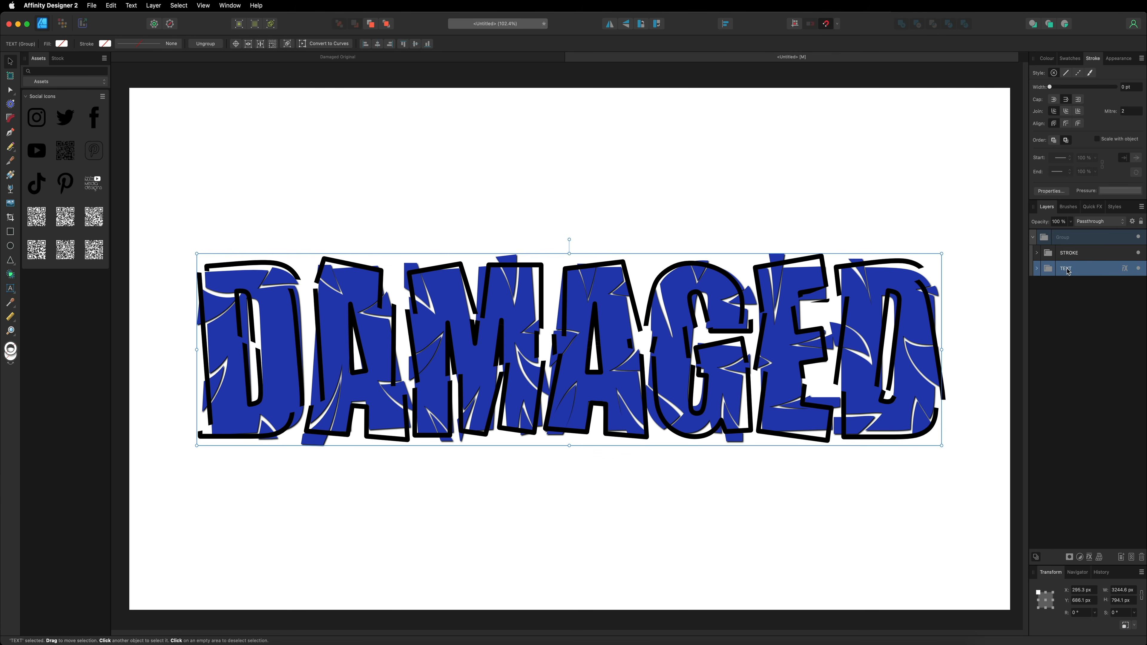
pyautogui.keyDown('shift'); pyautogui.click(1126, 256); pyautogui.keyUp('shift')
pyautogui.keyDown('super'); pyautogui.click(1126, 256); pyautogui.keyUp('super')
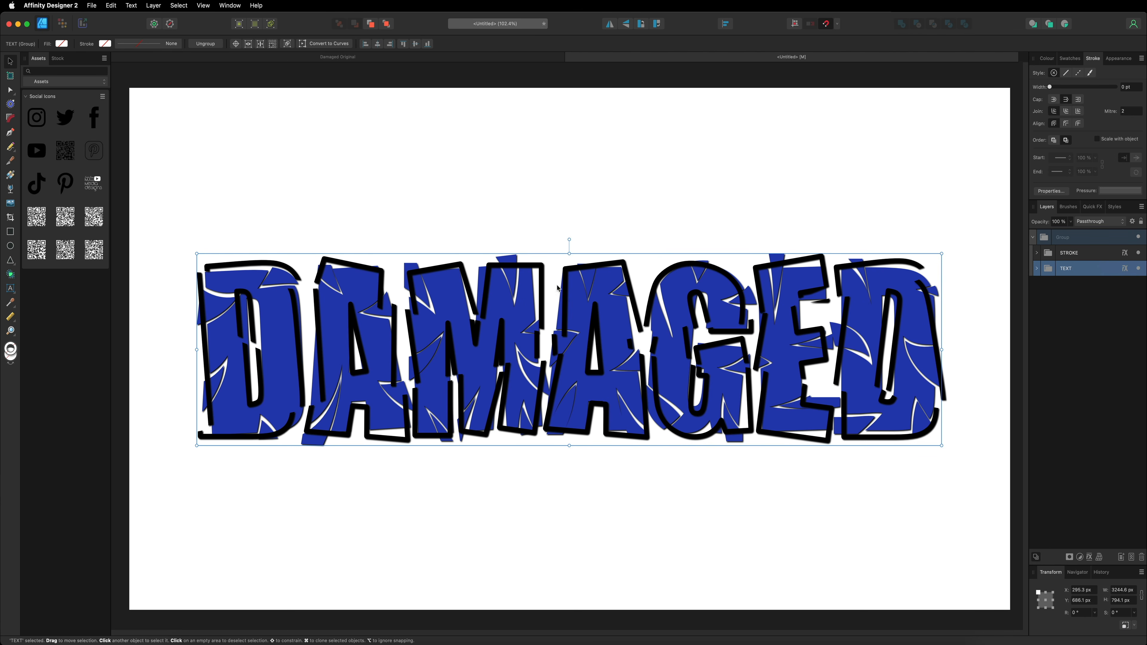
# Step: Inspect the individual fill pieces of the last D inside the TEXT group
pyautogui.click(1037, 268)
pyautogui.click(1070, 301)
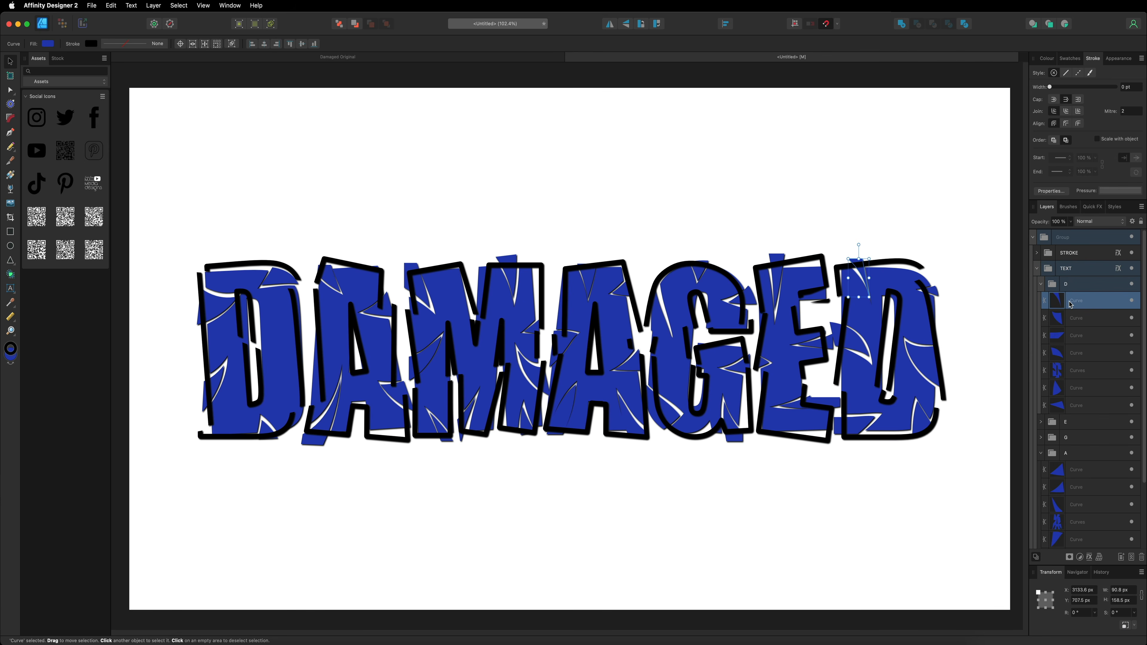
pyautogui.click(1038, 270)
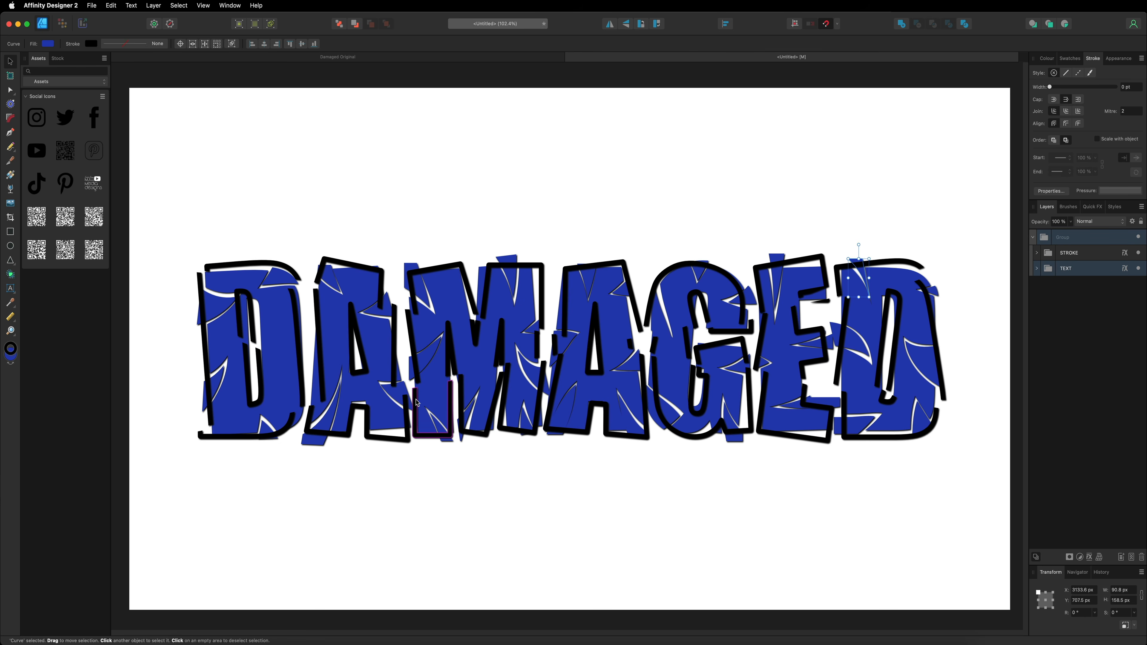
# Step: Set the fill colour of the STROKE group to white (FFFFFF)
pyautogui.click(1070, 254)
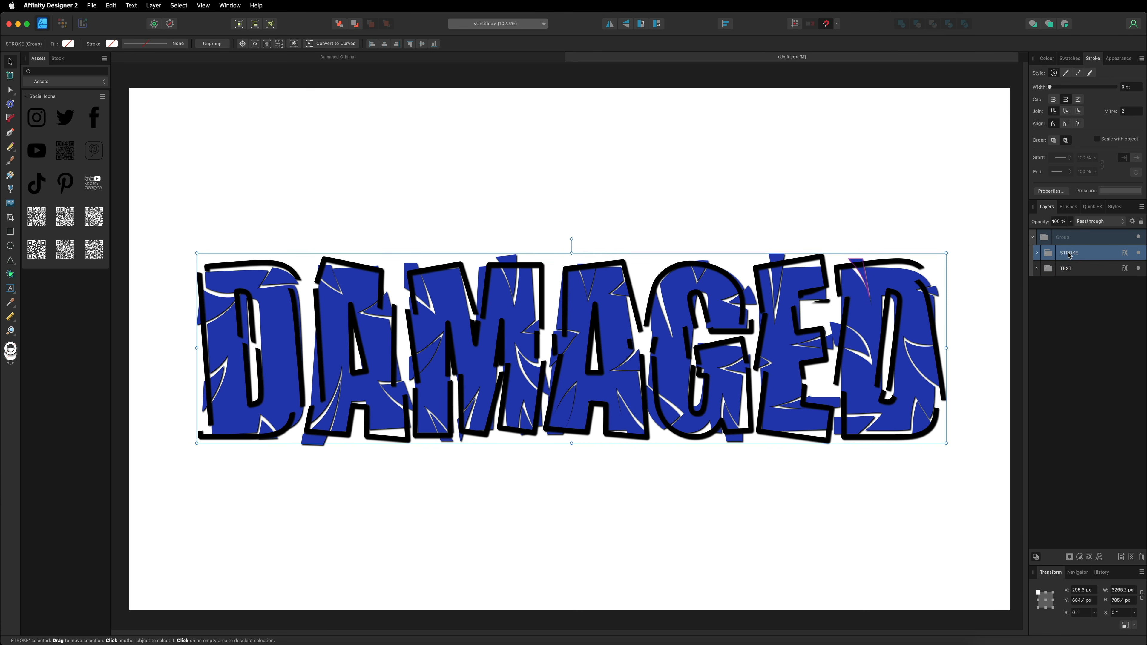
pyautogui.click(1048, 59)
pyautogui.click(1044, 79)
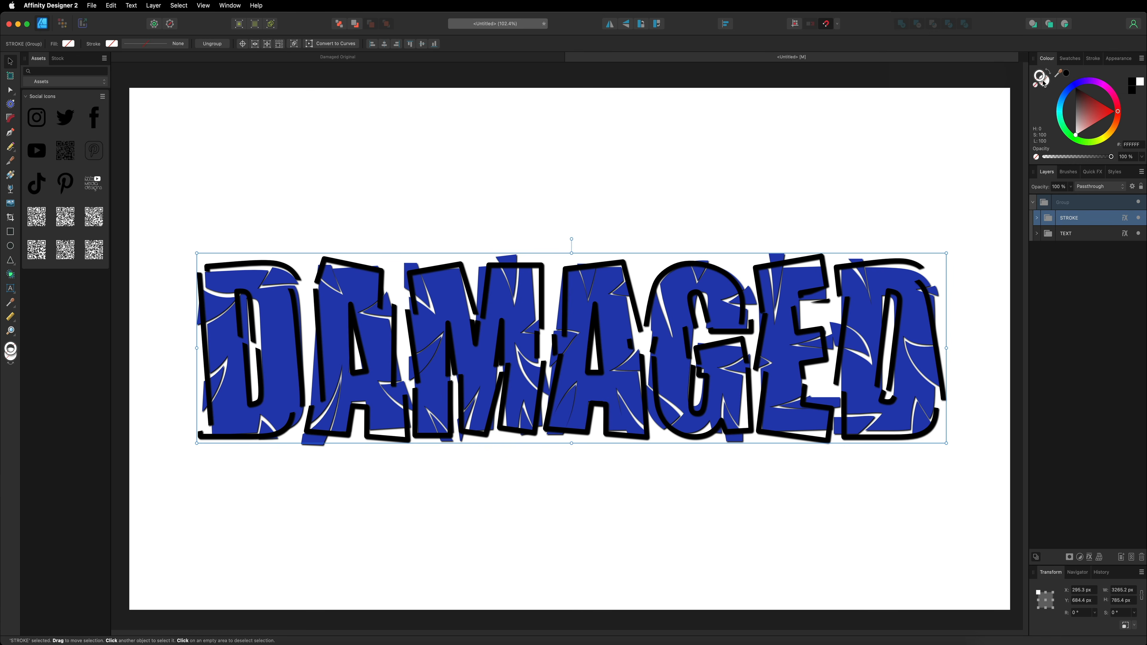
pyautogui.click(1047, 84)
pyautogui.moveTo(1079, 132); pyautogui.dragTo(1070, 145)
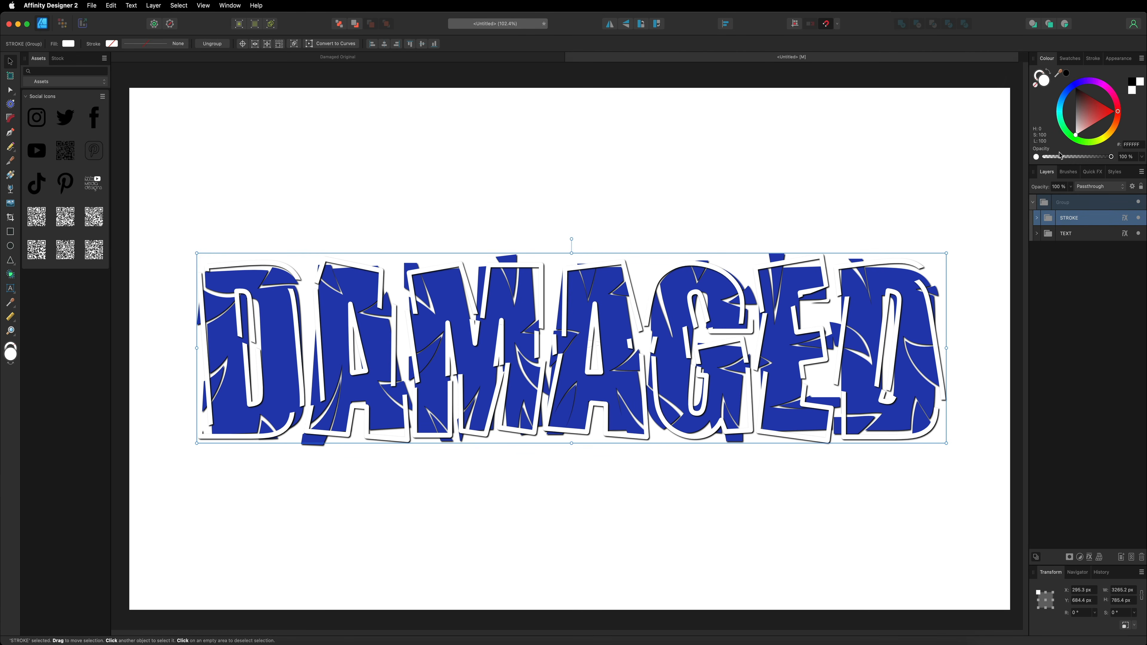
# Step: Recolour the TEXT group's fill to a muted grey-green with H 142, S 8 and L 43
pyautogui.click(1068, 235)
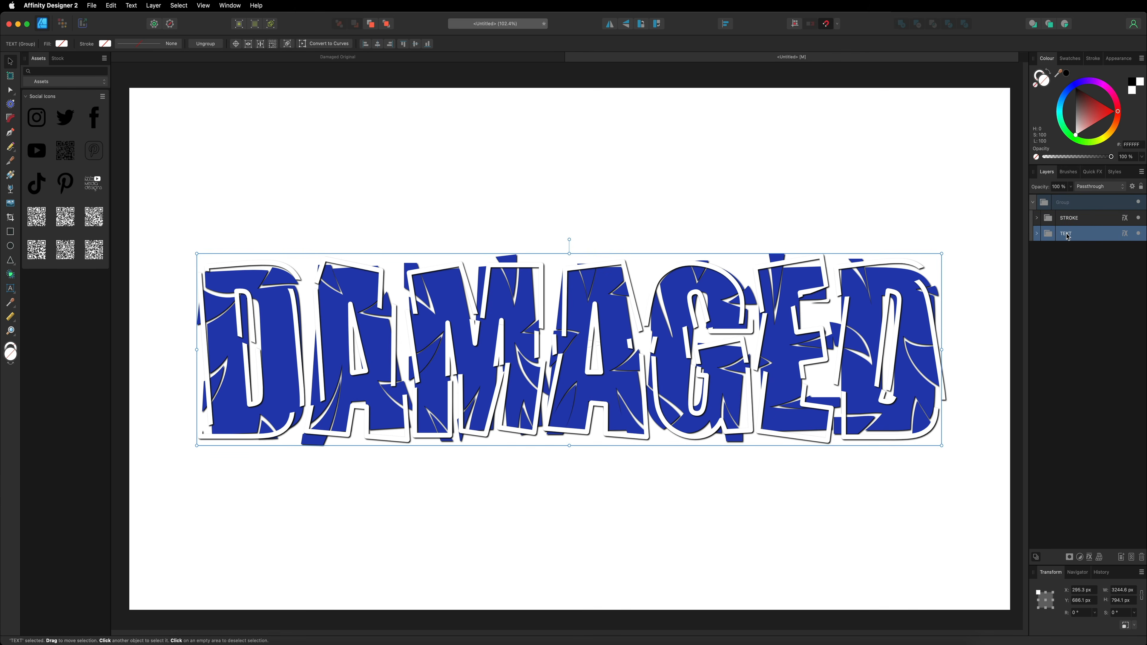
pyautogui.click(1065, 132)
pyautogui.moveTo(1081, 125); pyautogui.dragTo(1097, 114)
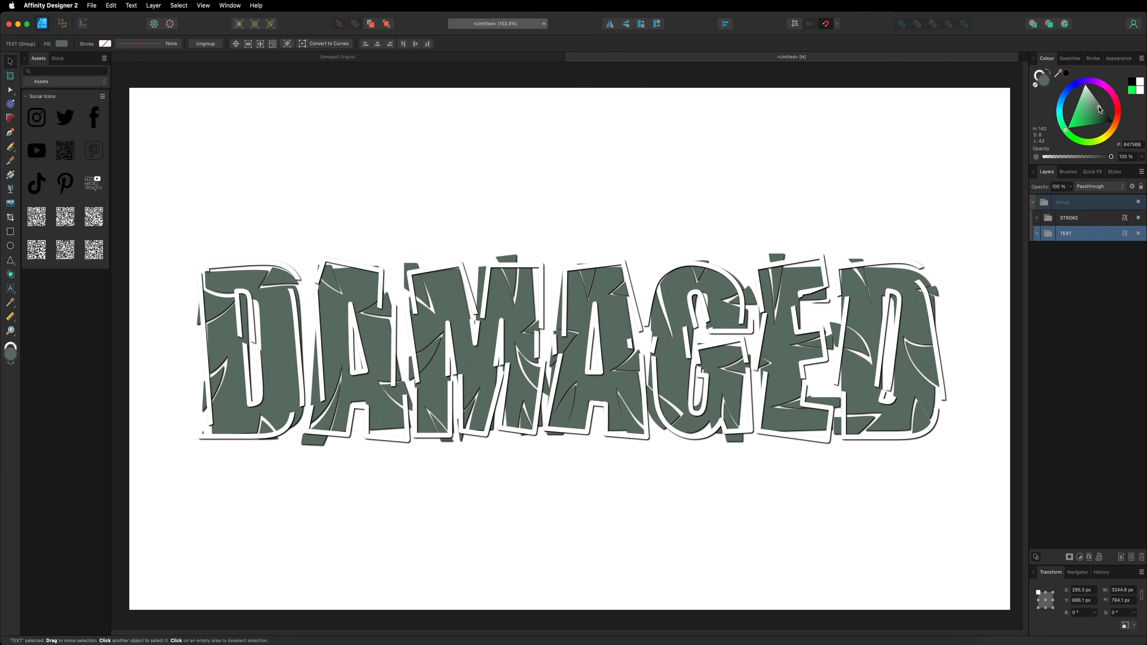
pyautogui.moveTo(1099, 107); pyautogui.dragTo(1099, 108)
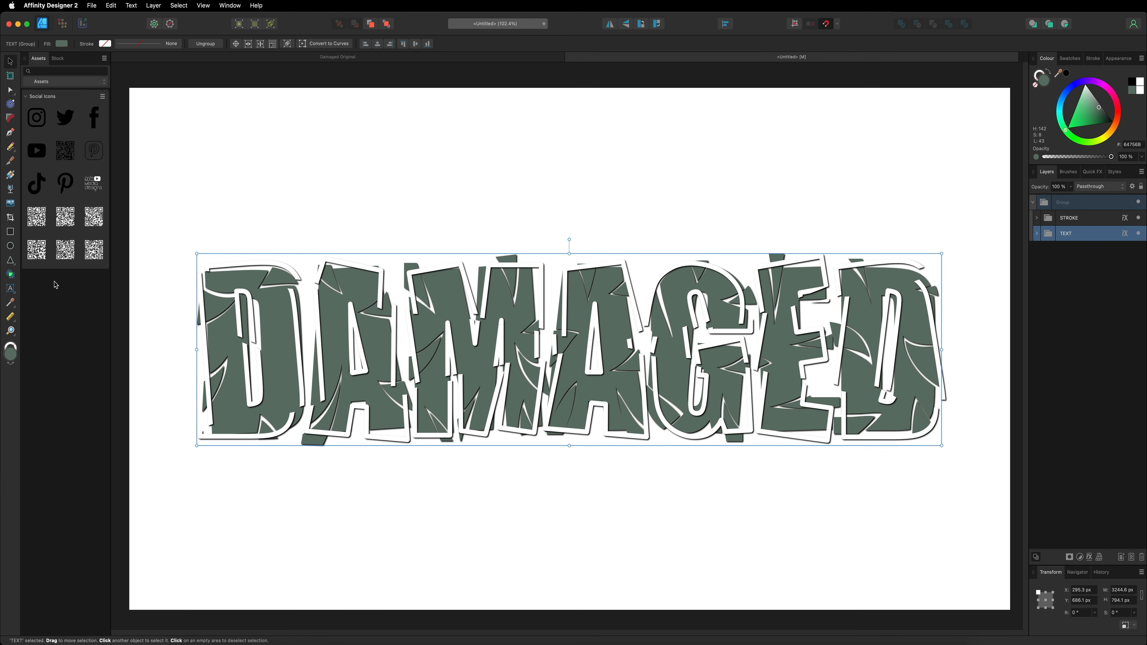
# Step: Draw a rectangle covering the whole page
pyautogui.press('m')
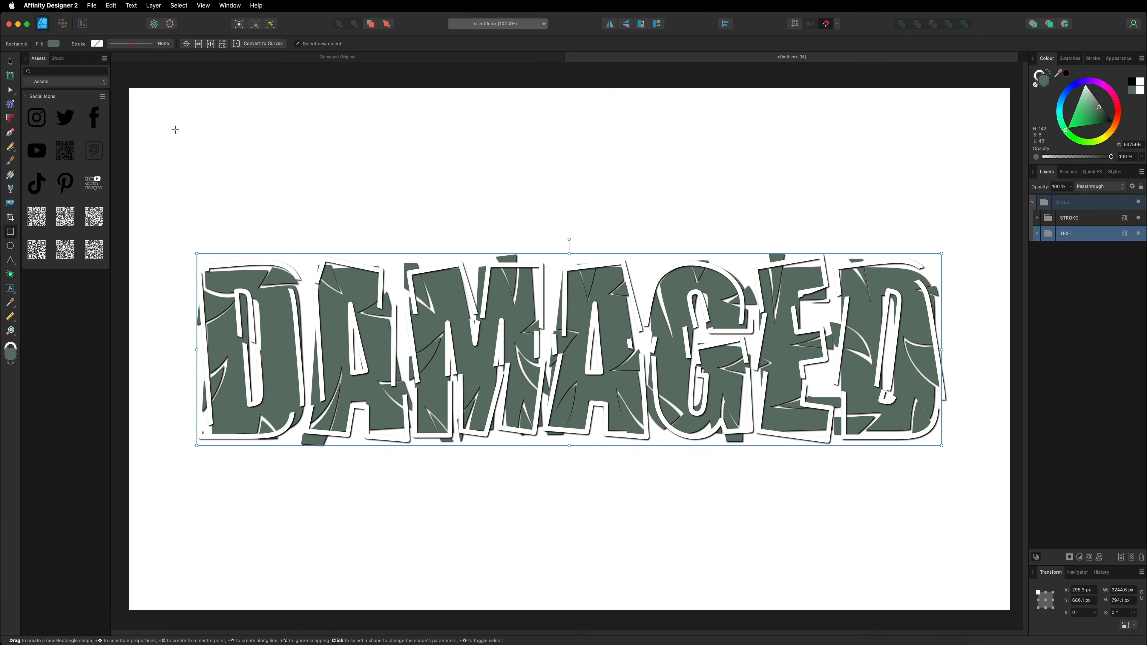
pyautogui.moveTo(134, 91); pyautogui.dragTo(1010, 610)
pyautogui.press('super+1')
pyautogui.press('v')
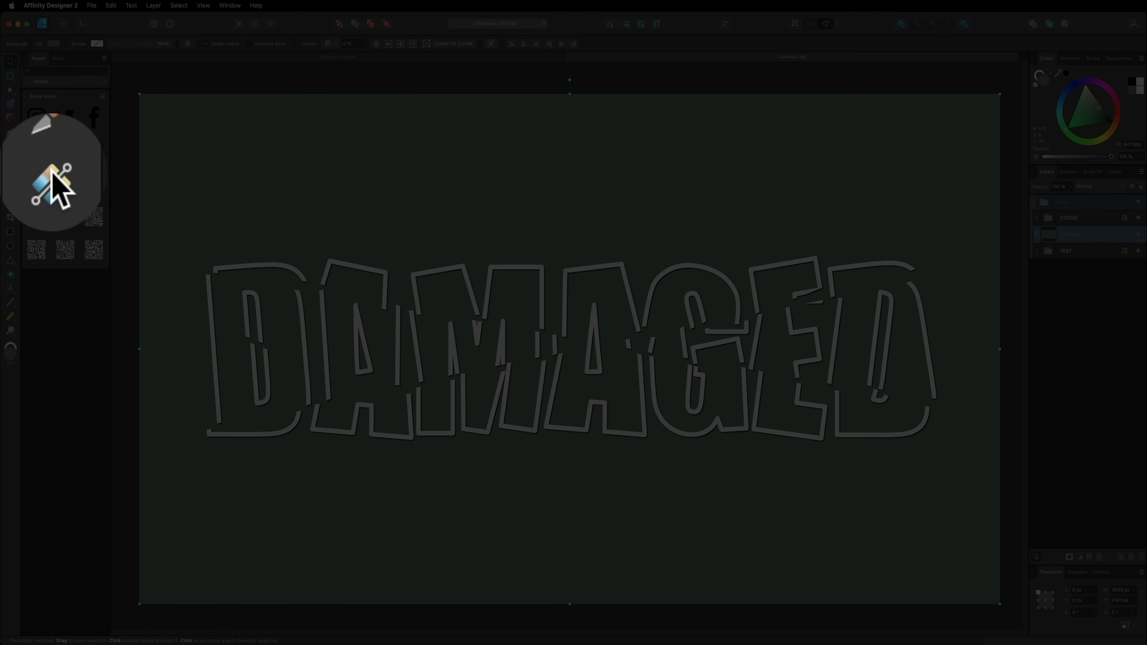
# Step: Fill the rectangle with a horizontal linear gradient from grey-green to dark green and add a black (000000) stop near its middle
pyautogui.click(10, 175)
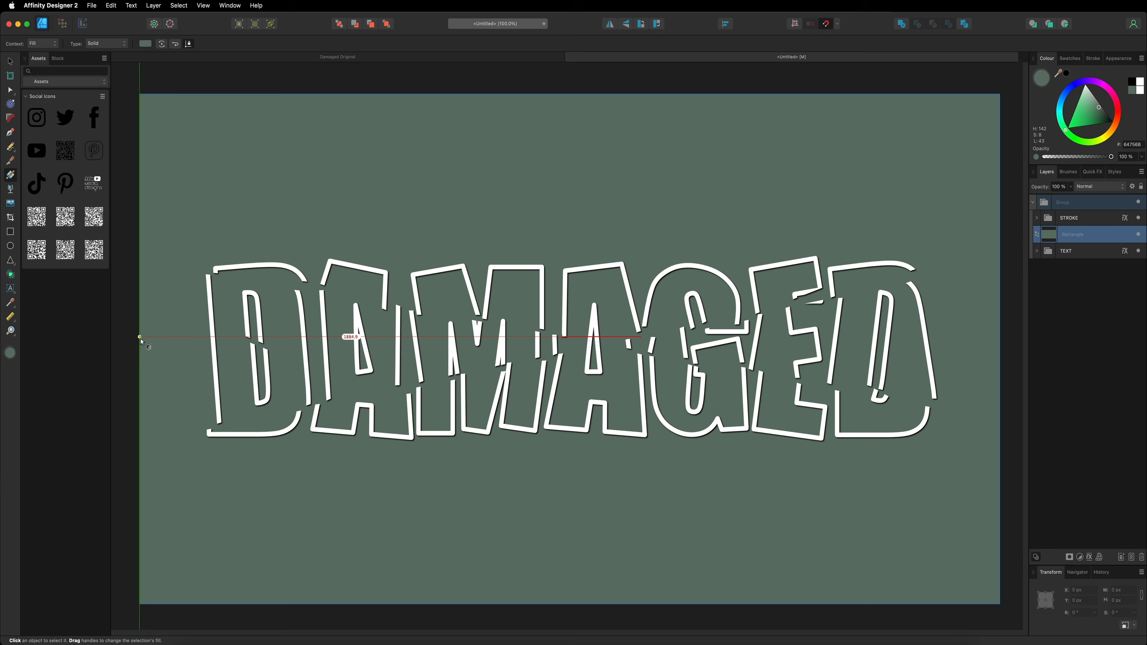
pyautogui.moveTo(141, 337); pyautogui.dragTo(1000, 345)
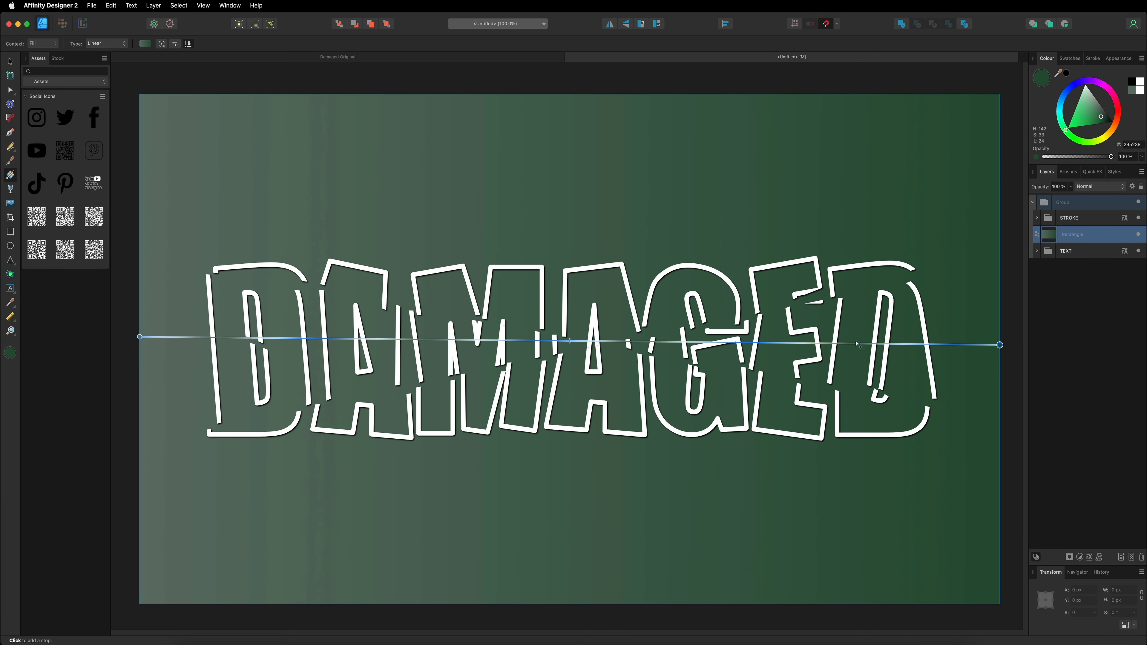
pyautogui.click(558, 342)
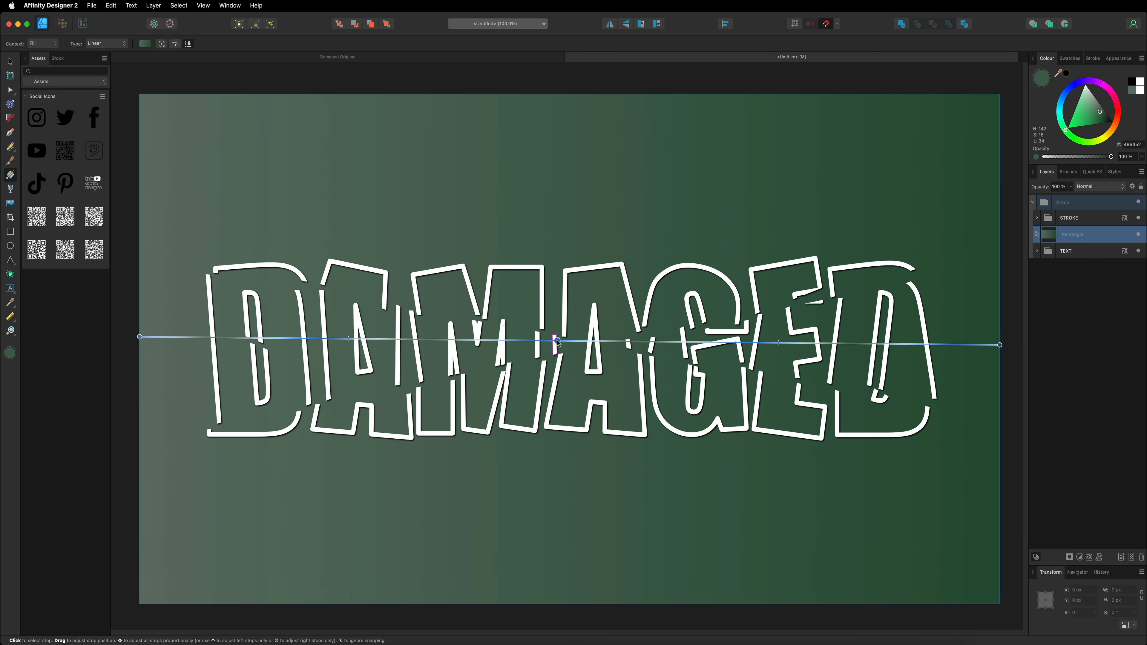
pyautogui.moveTo(1112, 116); pyautogui.dragTo(1119, 129)
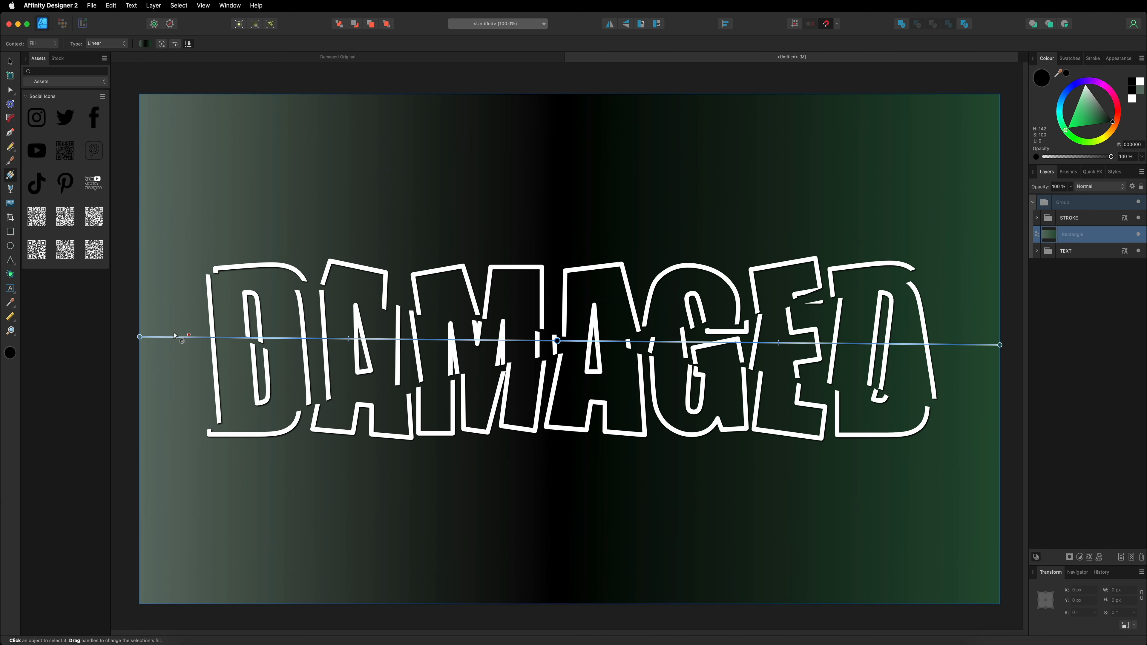
# Step: Recolour the end stop of the background rectangle's gradient to the same grey-green as its start stop, H 142, S 8 and L 43
pyautogui.click(140, 336)
pyautogui.click(998, 347)
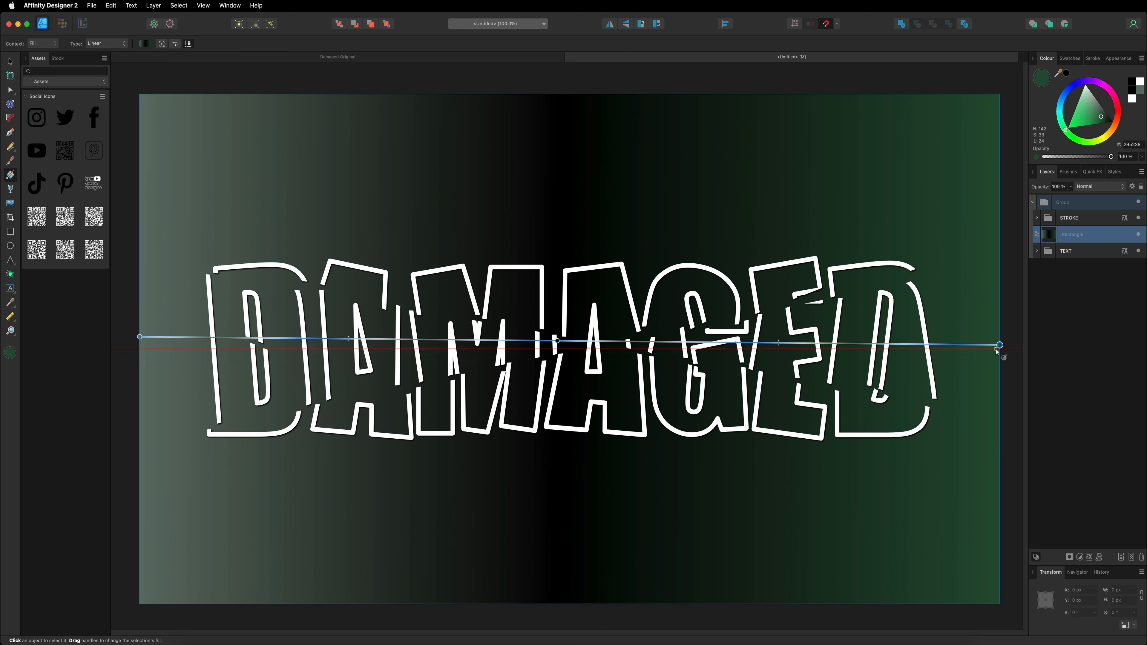
pyautogui.click(1143, 92)
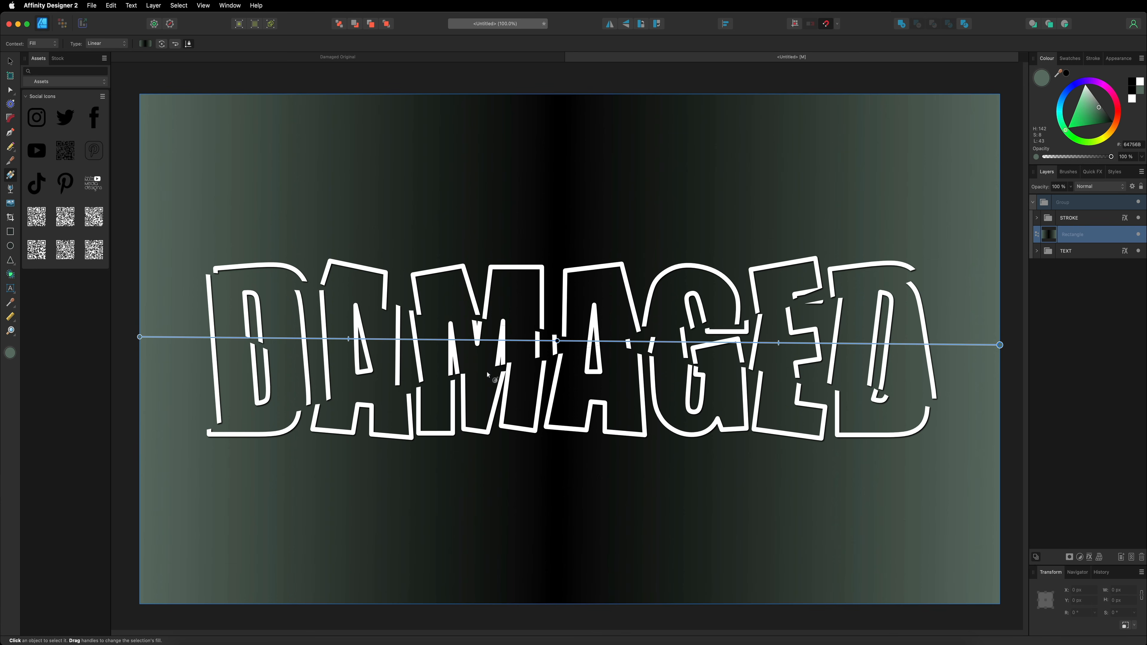
# Step: Shift both gradient midpoints outward to widen the background's black centre, and place the rectangle below the TEXT group in the layer order
pyautogui.moveTo(780, 341); pyautogui.dragTo(831, 343)
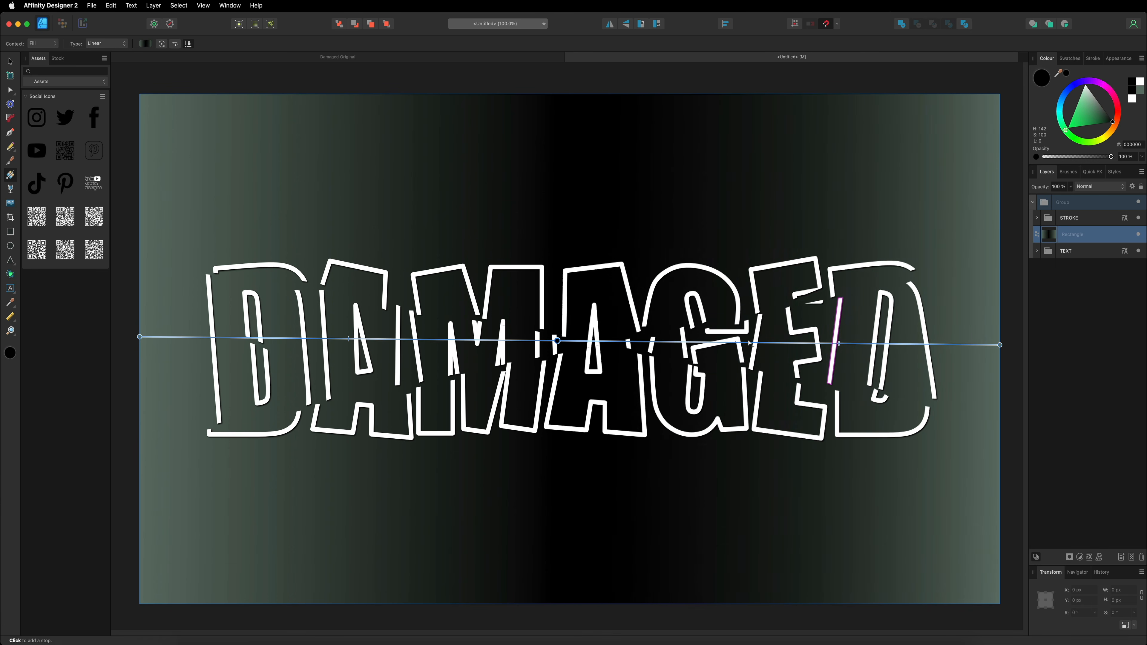
pyautogui.moveTo(345, 338); pyautogui.dragTo(272, 335)
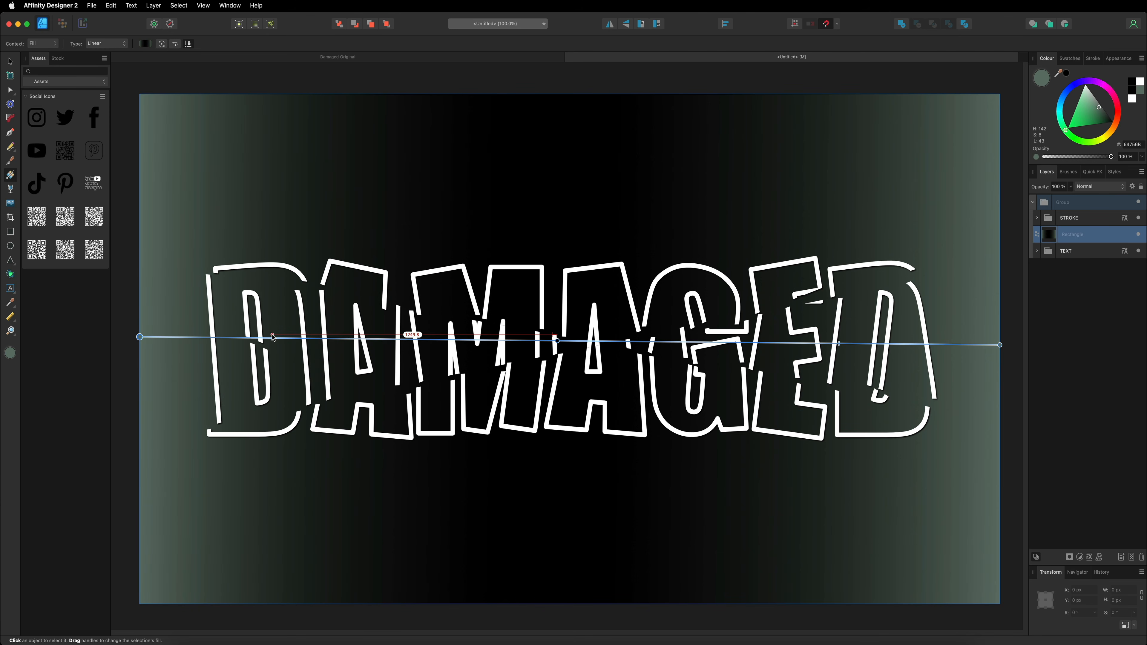
pyautogui.click(11, 62)
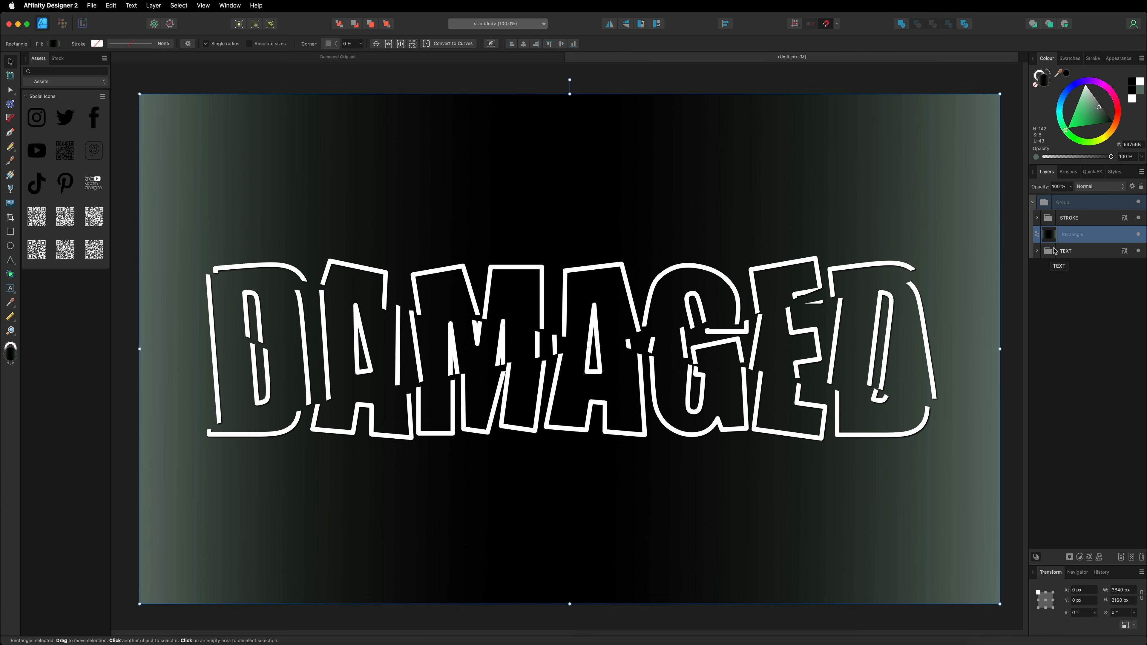
pyautogui.moveTo(1069, 234); pyautogui.dragTo(1058, 258)
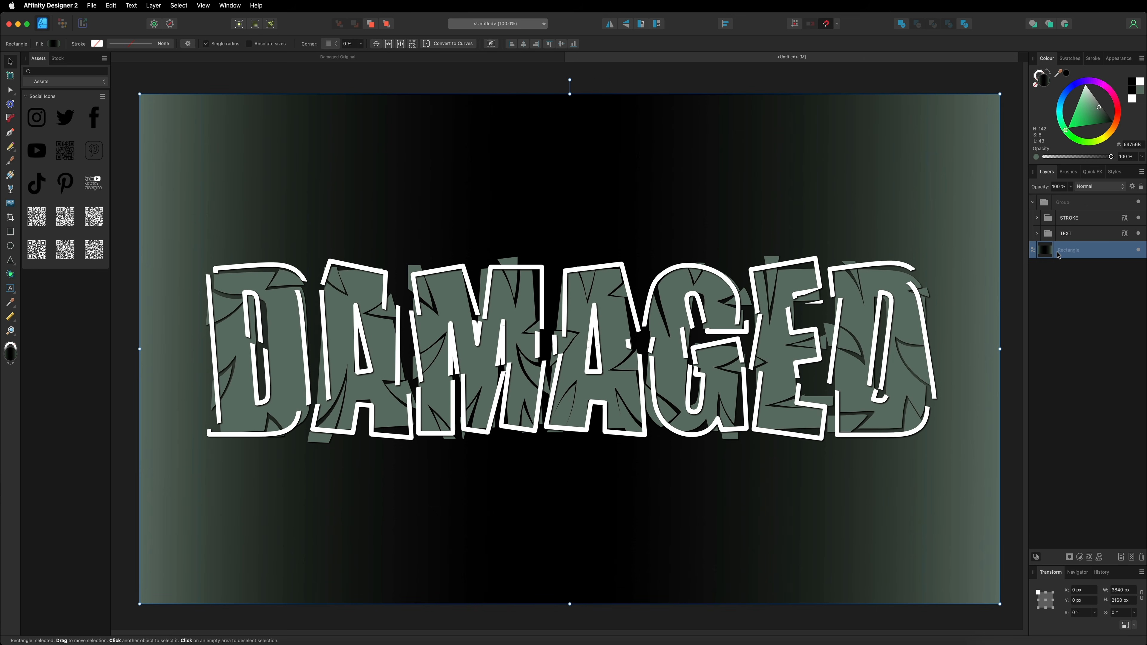
# Step: Fill the STROKE group with a horizontal linear gradient from white to light grey and add a white (FFFFFF) stop near its middle
pyautogui.click(1075, 222)
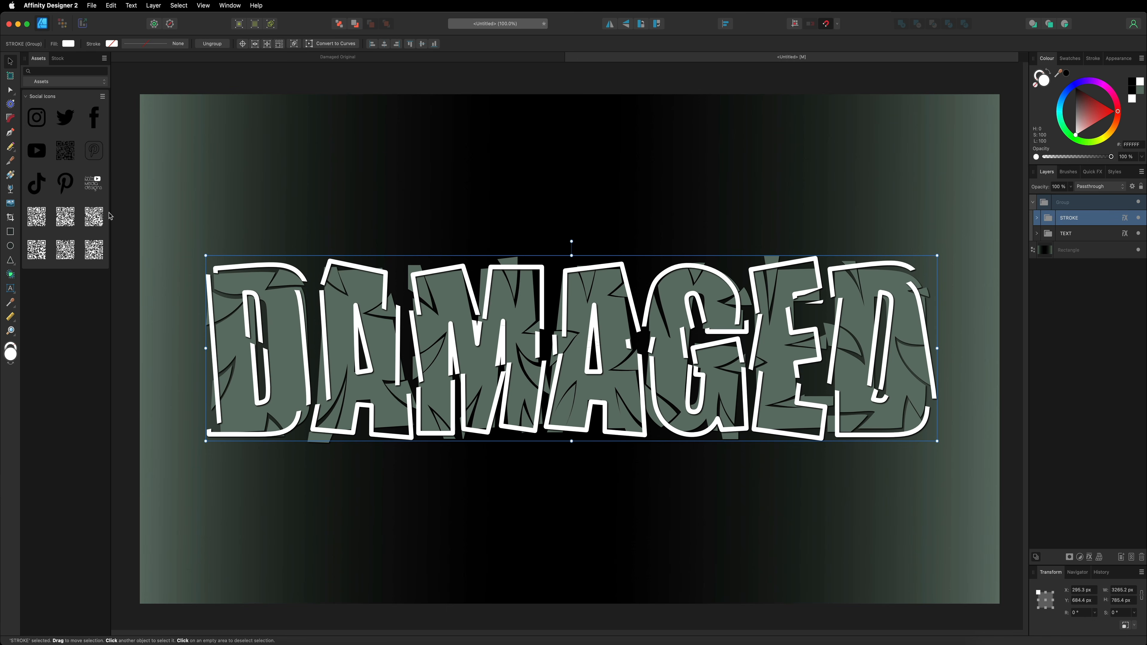
pyautogui.click(10, 175)
pyautogui.moveTo(206, 350); pyautogui.dragTo(938, 356)
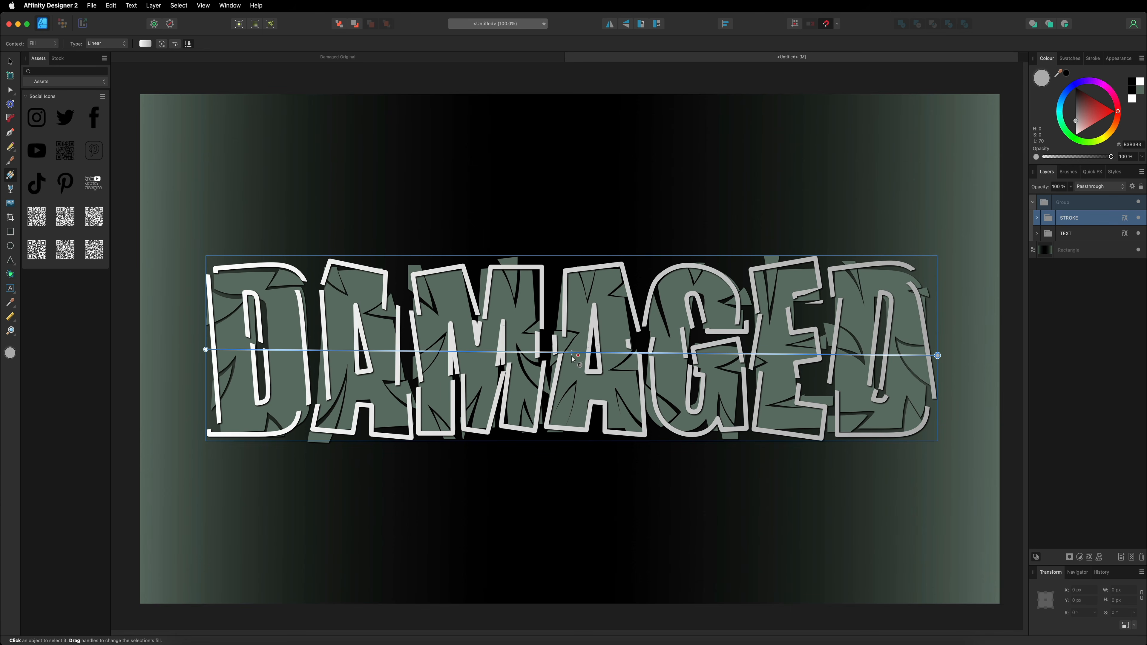
pyautogui.click(563, 352)
pyautogui.moveTo(1076, 131); pyautogui.dragTo(1073, 153)
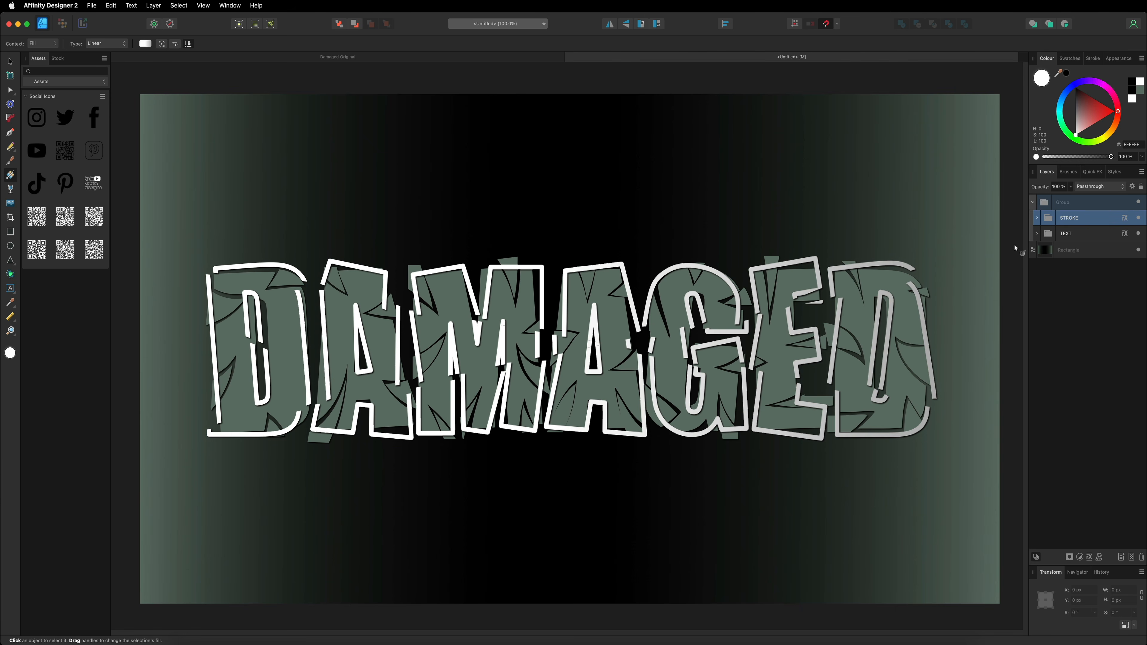
# Step: Set the start stop of the STROKE group's gradient to the same light grey as its end stop, L 70
pyautogui.click(937, 356)
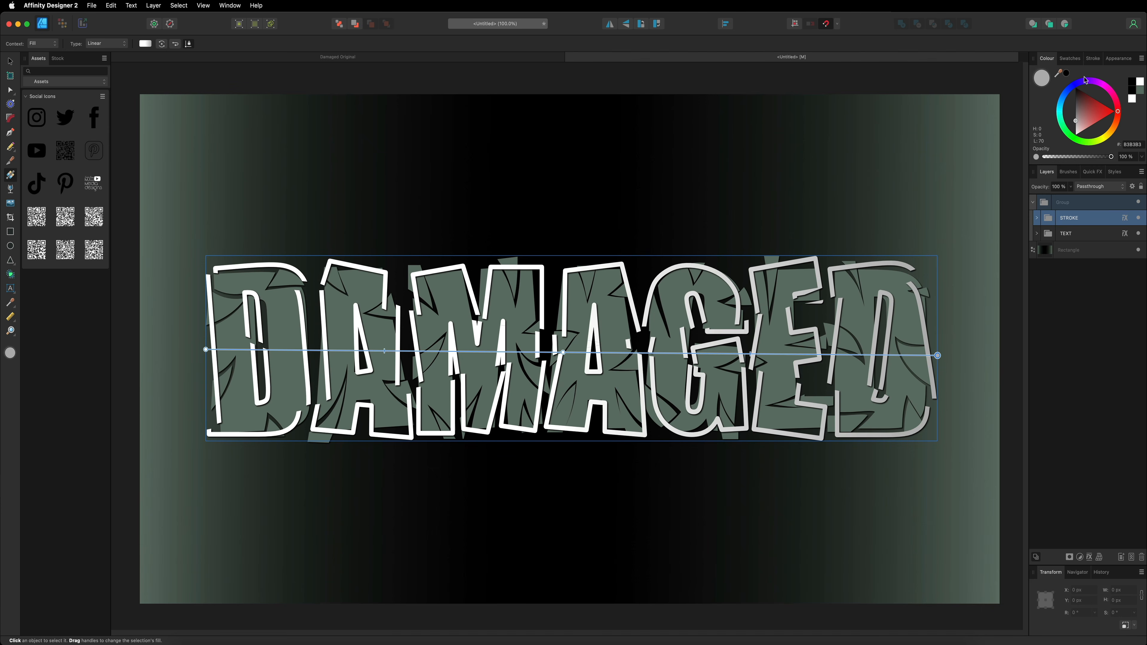
pyautogui.moveTo(1076, 125); pyautogui.dragTo(1076, 124)
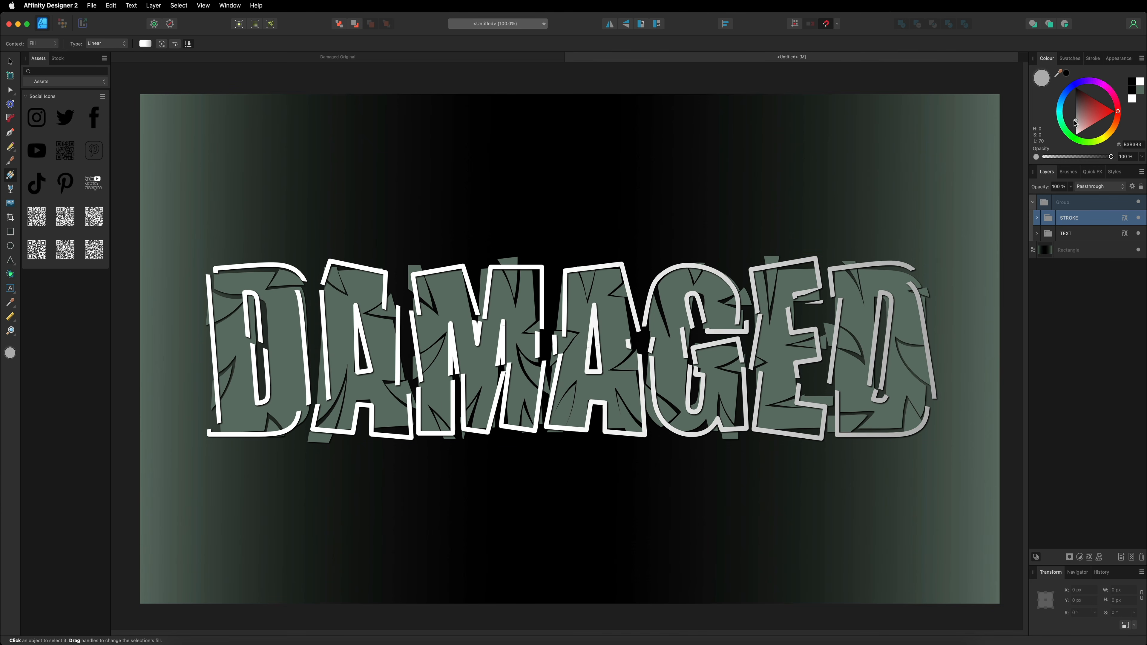
pyautogui.click(205, 350)
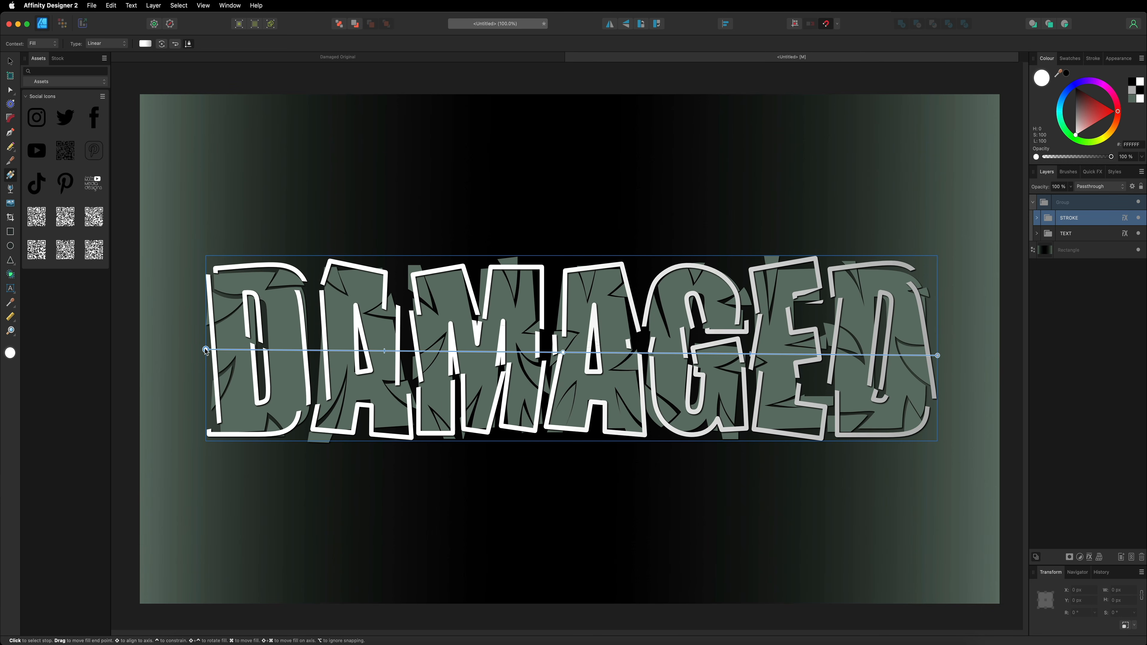
pyautogui.click(1133, 93)
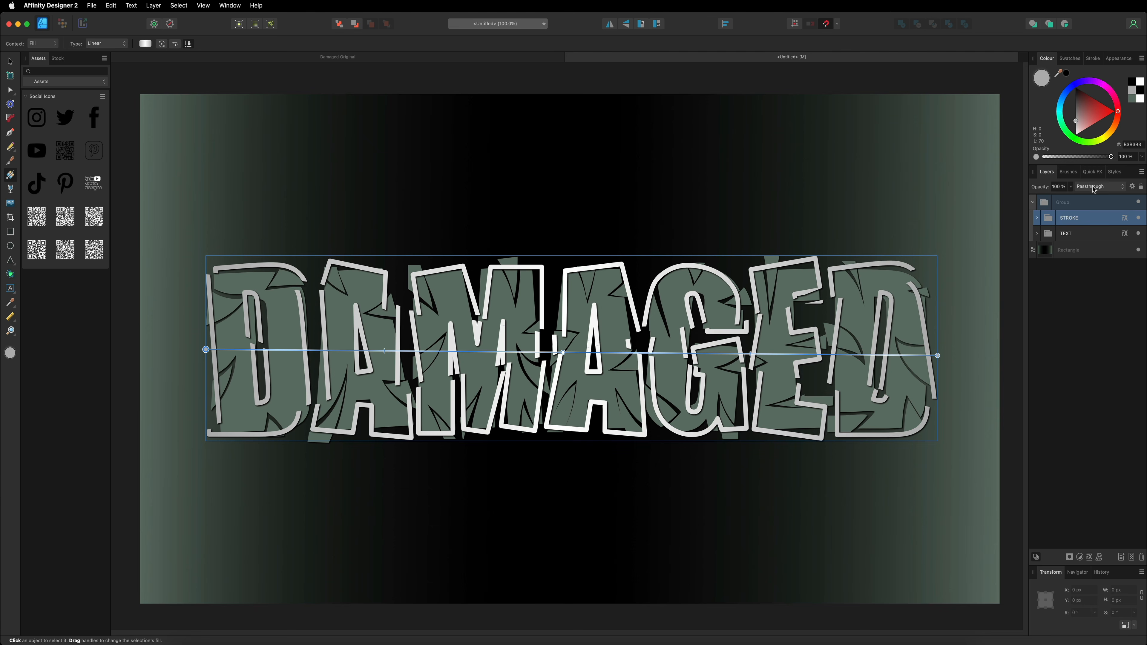
# Step: Change the STROKE group's blend mode to Hard Light and inspect the blended outlines up close
pyautogui.click(1124, 188)
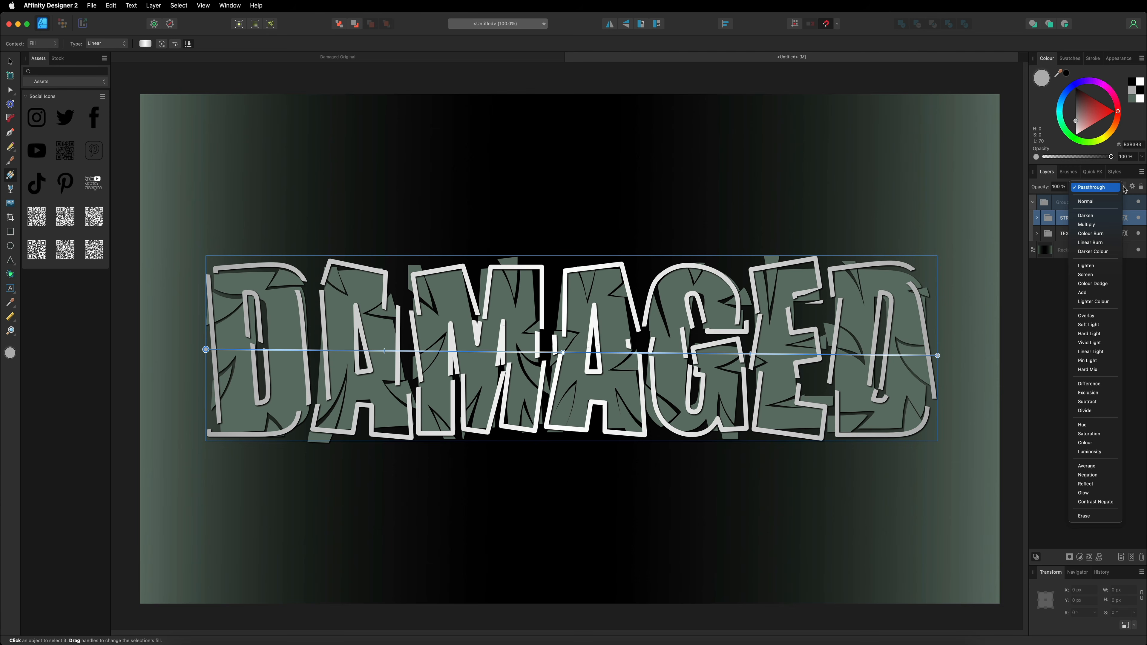
pyautogui.click(1094, 334)
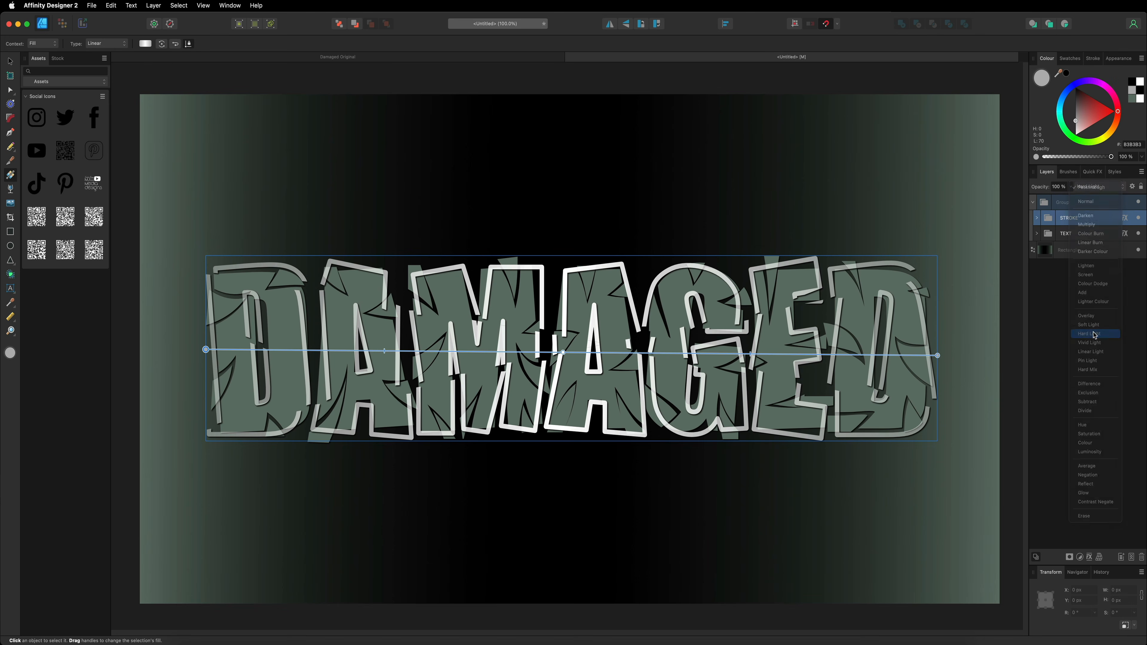
pyautogui.press('super+2')
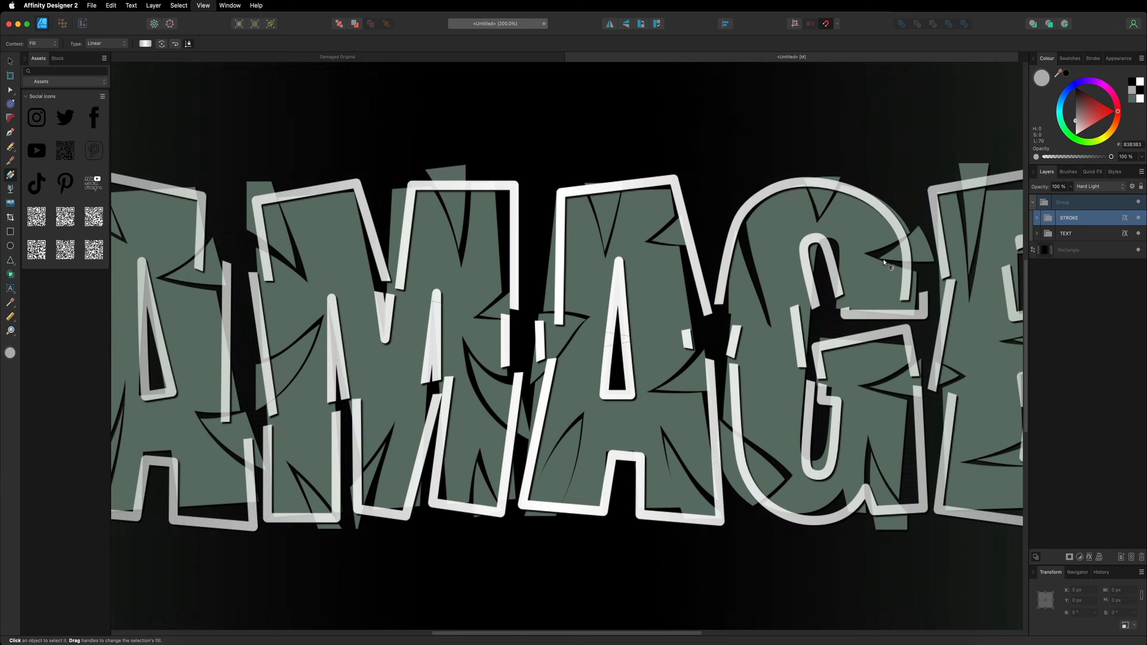
pyautogui.hscroll(5, 884, 262)
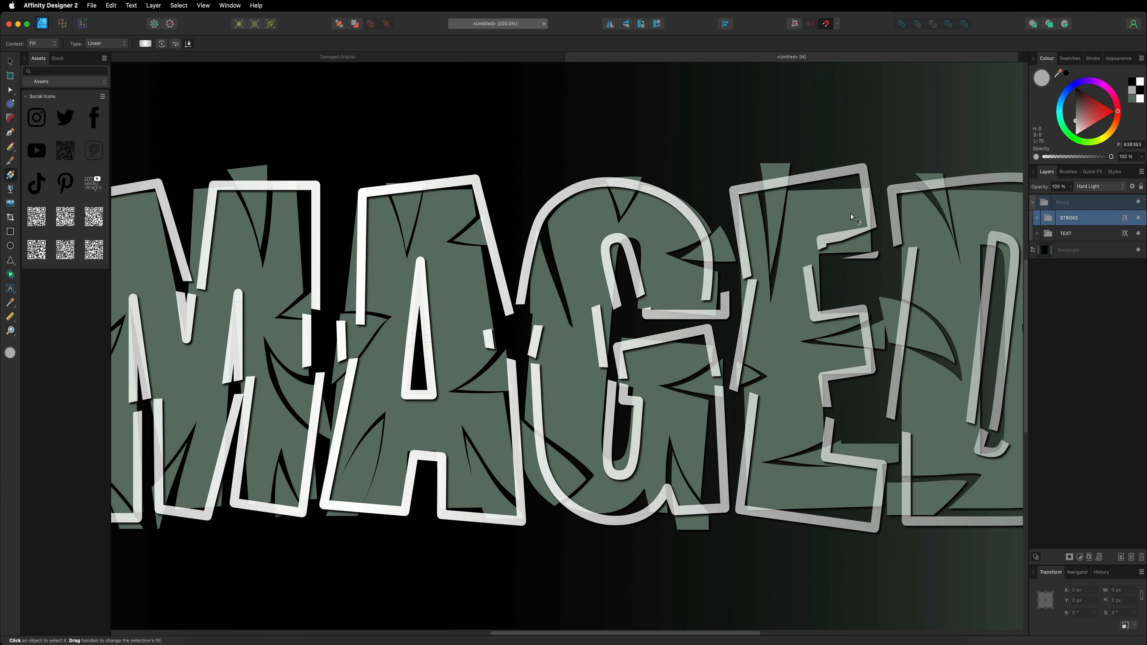
pyautogui.hscroll(2, 768, 217)
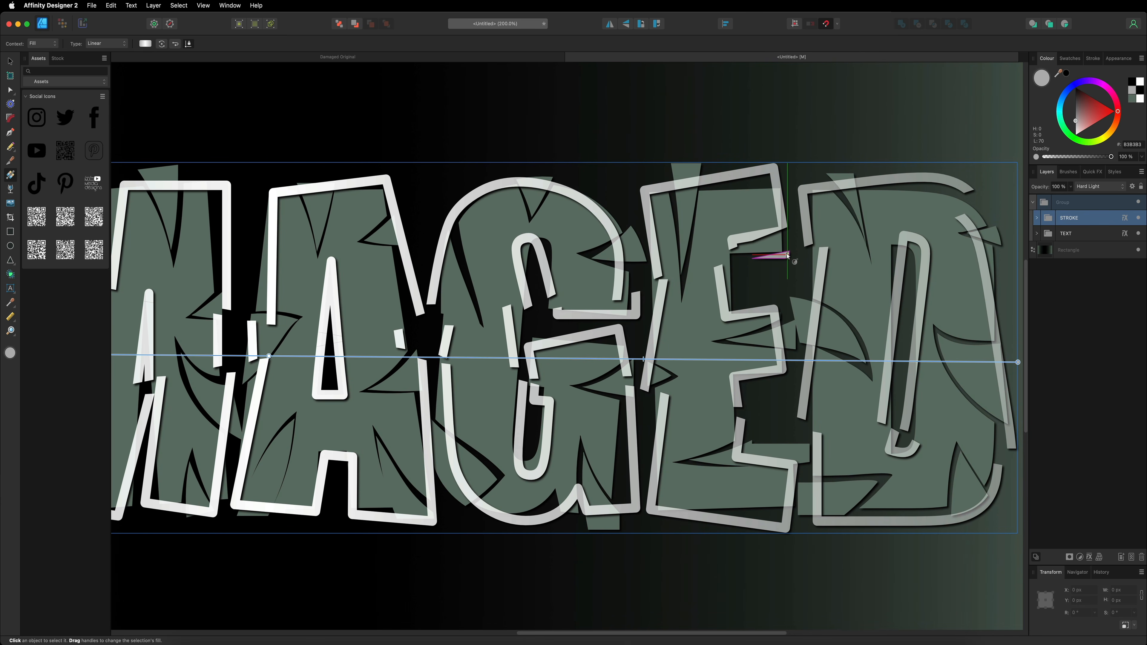
pyautogui.press('super+0')
pyautogui.click(787, 256)
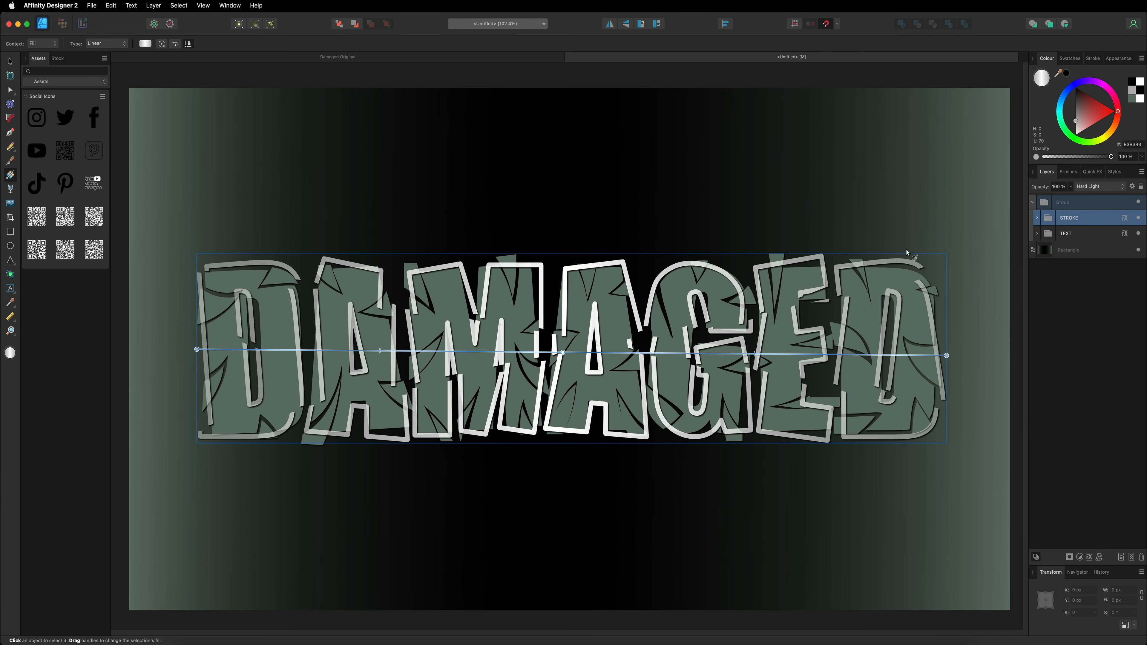
# Step: Change the TEXT group's blend mode to Soft Light
pyautogui.click(1076, 235)
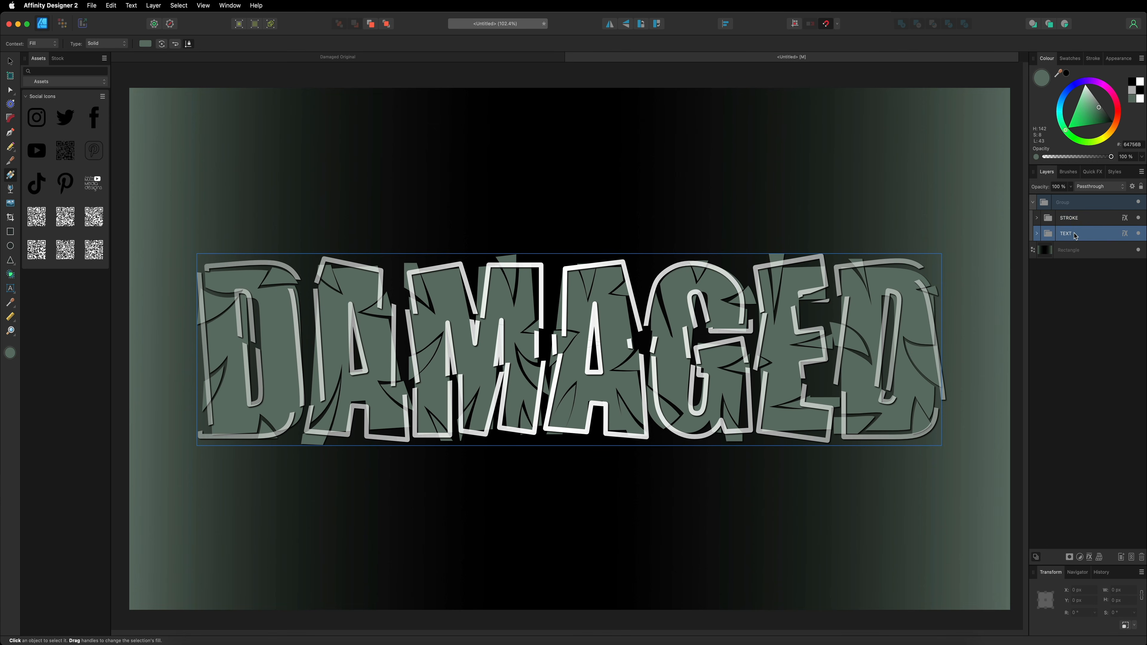
pyautogui.click(1104, 189)
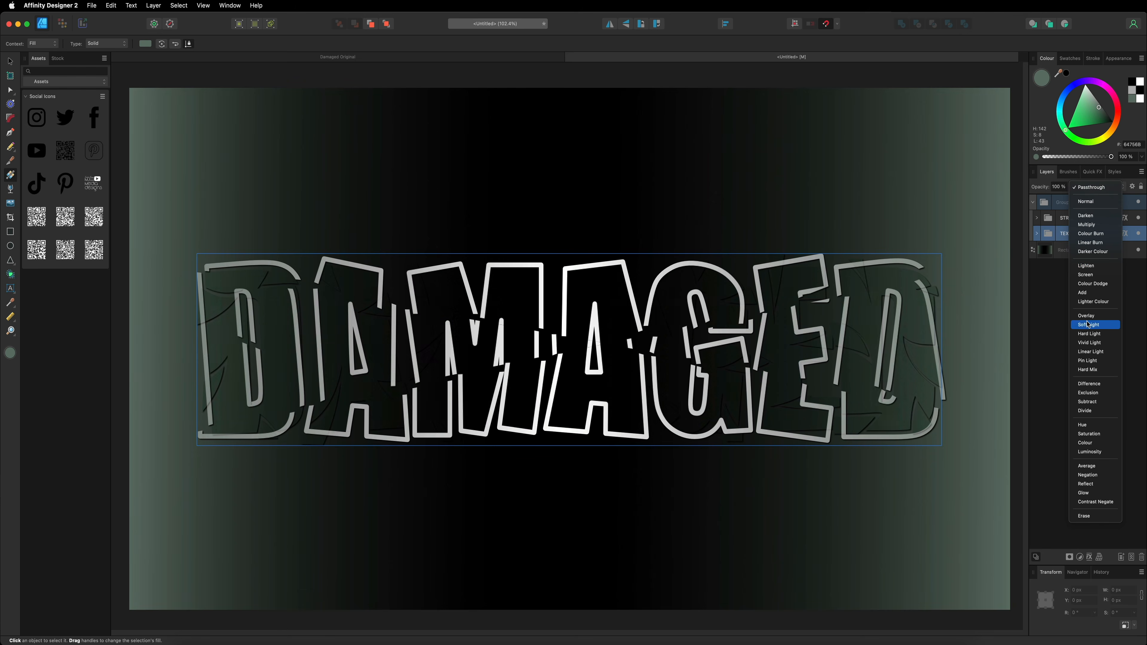
pyautogui.click(1110, 326)
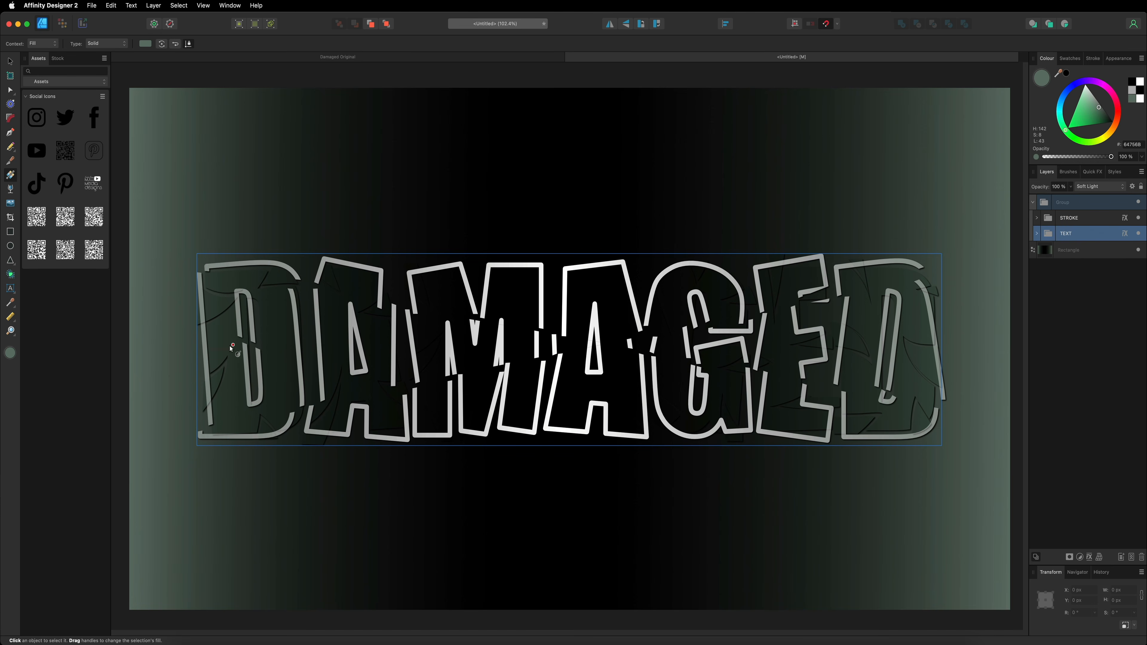
# Step: Apply a horizontal linear gradient across the TEXT group and set its start, middle and end stops to white (FFFFFF)
pyautogui.moveTo(197, 348); pyautogui.dragTo(938, 350)
pyautogui.click(584, 348)
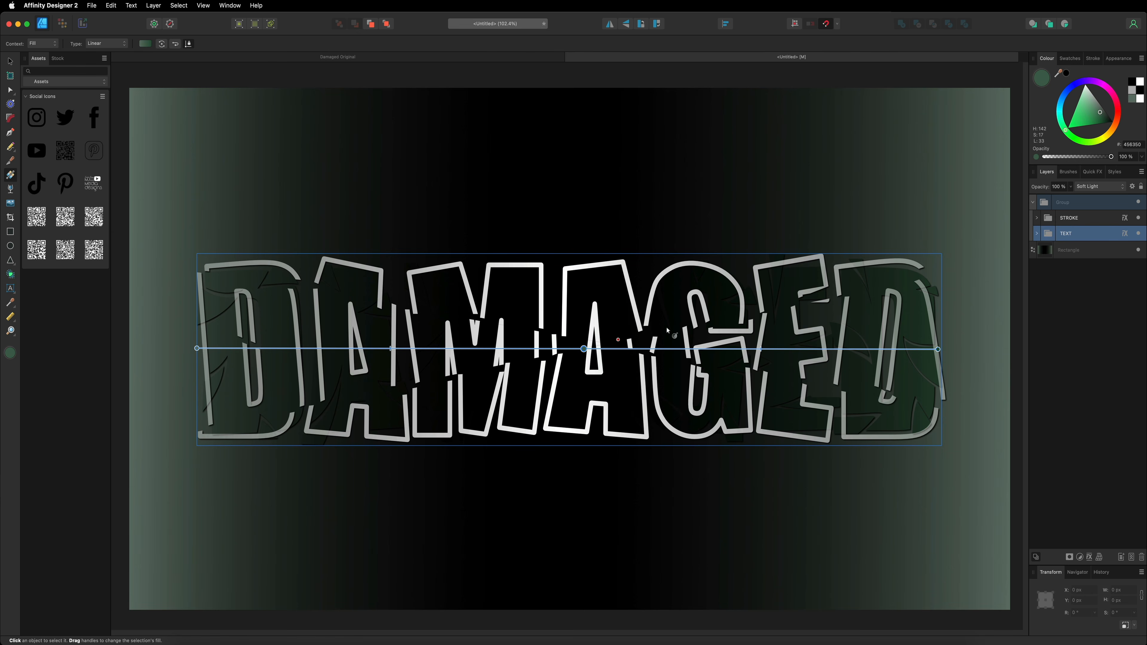
pyautogui.moveTo(1090, 98); pyautogui.dragTo(1086, 72)
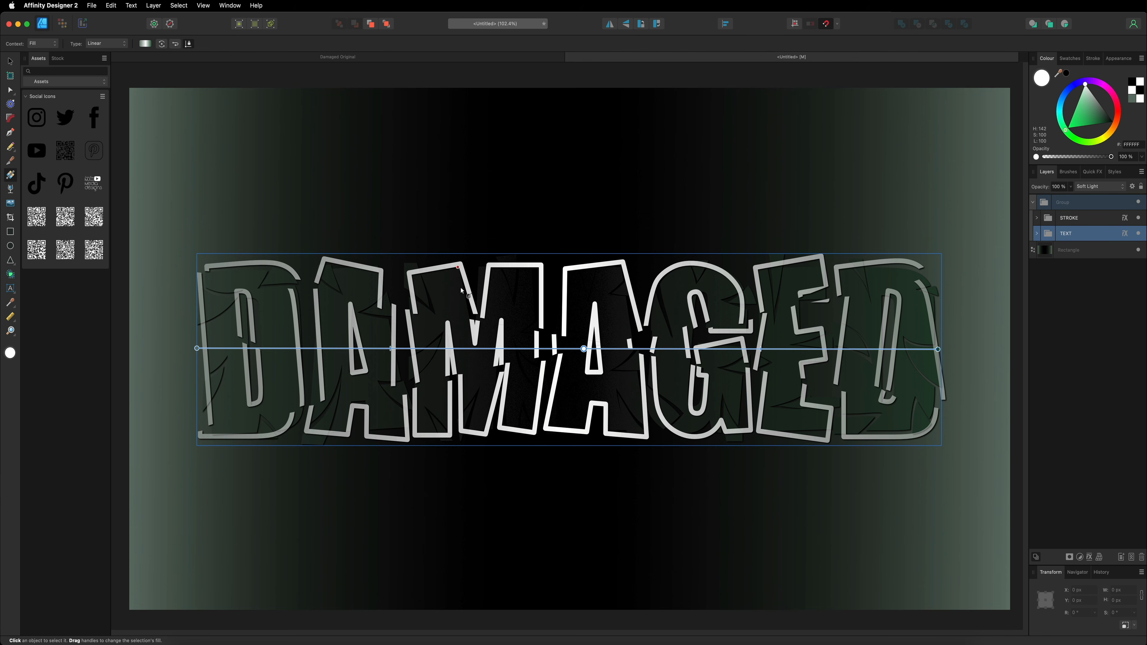
pyautogui.click(939, 349)
pyautogui.moveTo(1084, 110); pyautogui.dragTo(1085, 84)
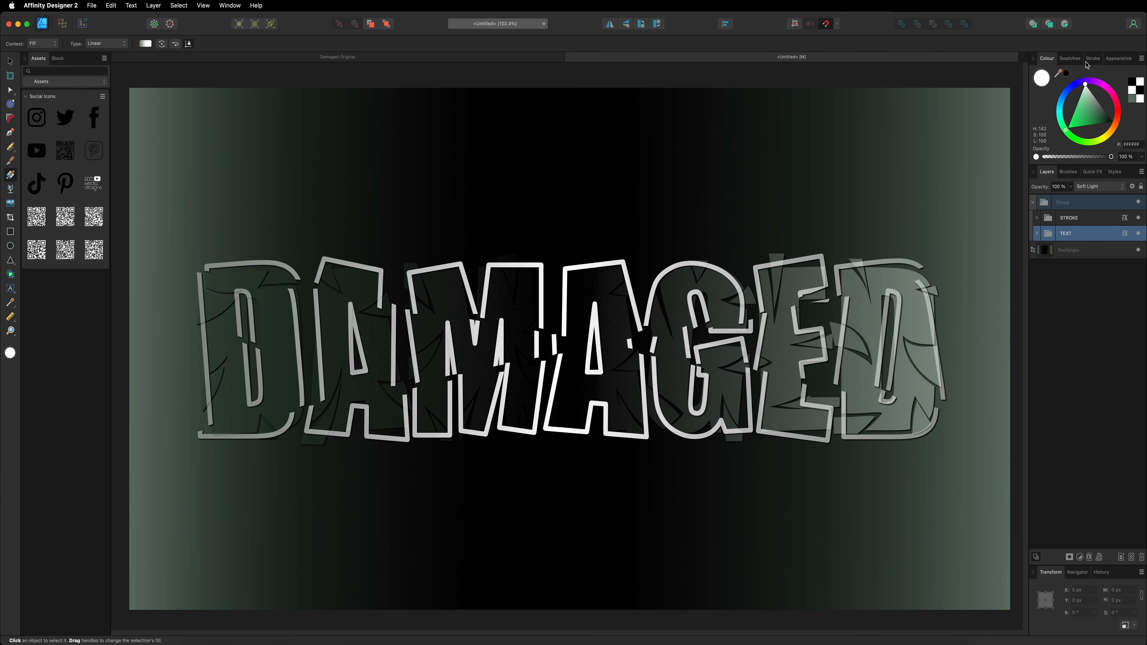
pyautogui.click(196, 348)
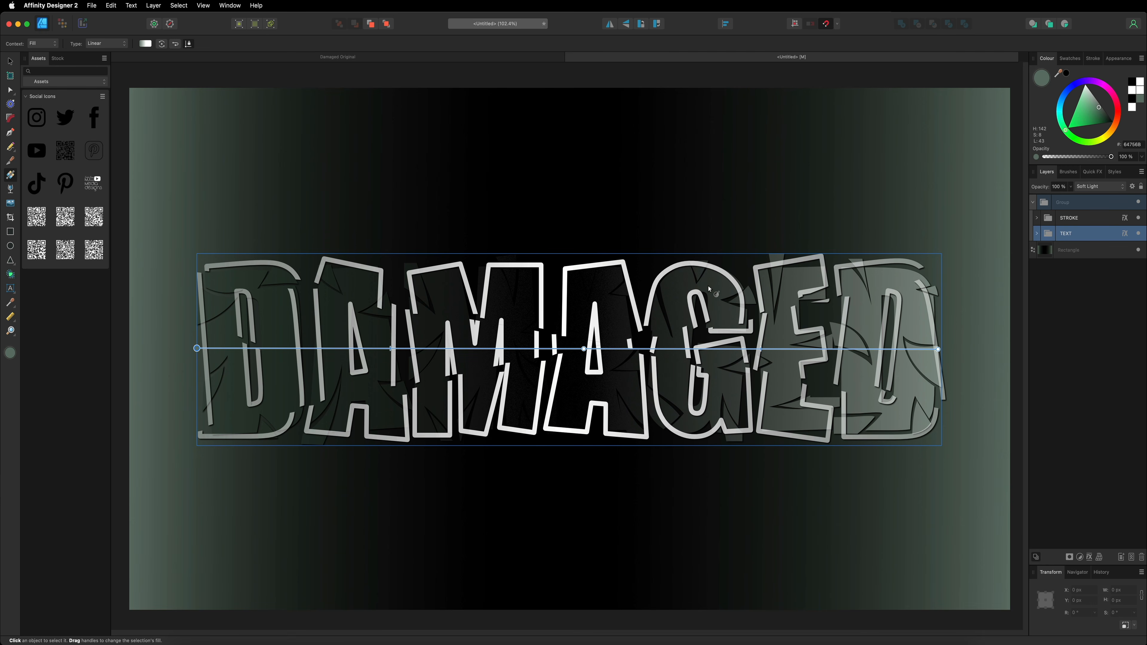
pyautogui.moveTo(1092, 98); pyautogui.dragTo(1085, 70)
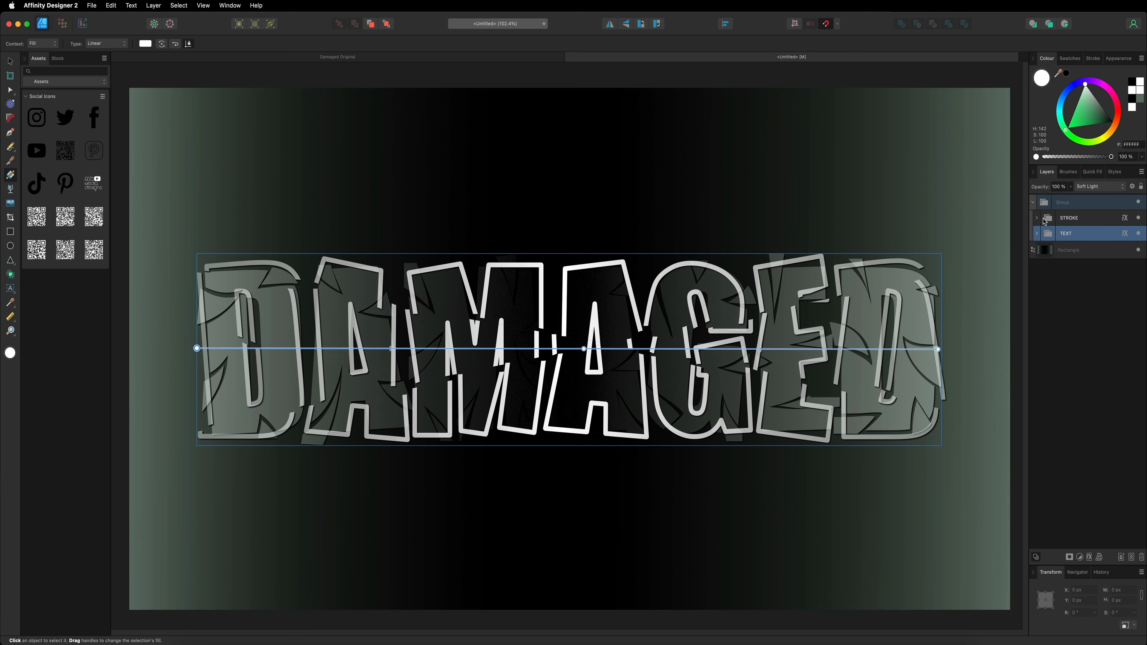
# Step: Darken the middle stop of the STROKE group's gradient from white to a very light grey with L 91
pyautogui.click(1045, 221)
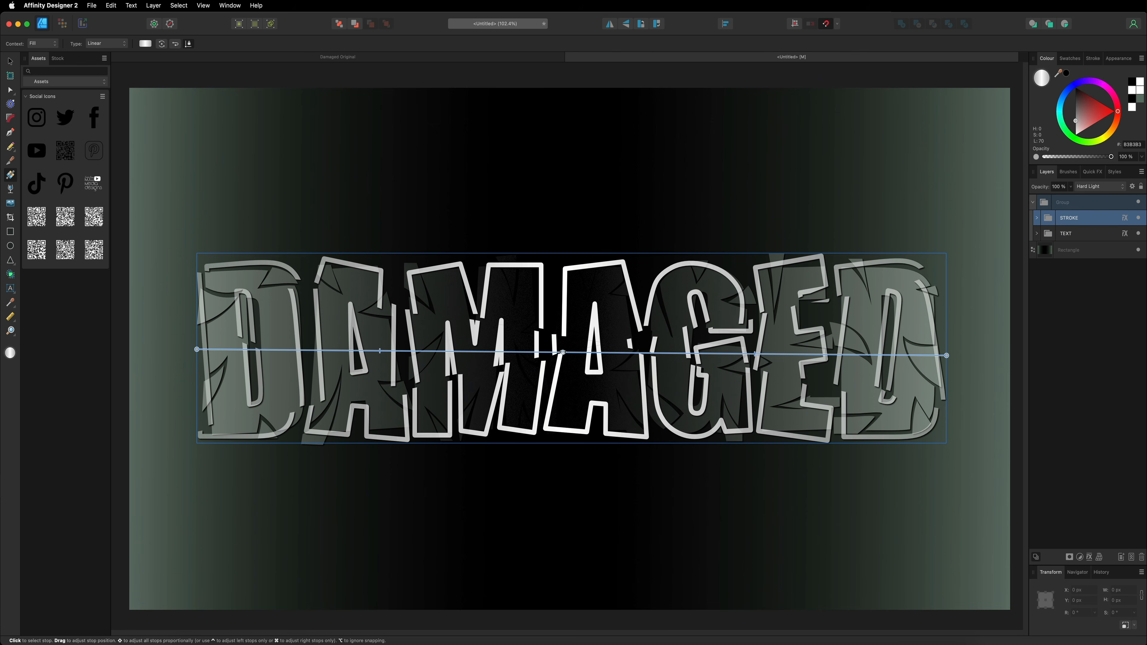
pyautogui.click(563, 352)
pyautogui.moveTo(1076, 137); pyautogui.dragTo(1076, 131)
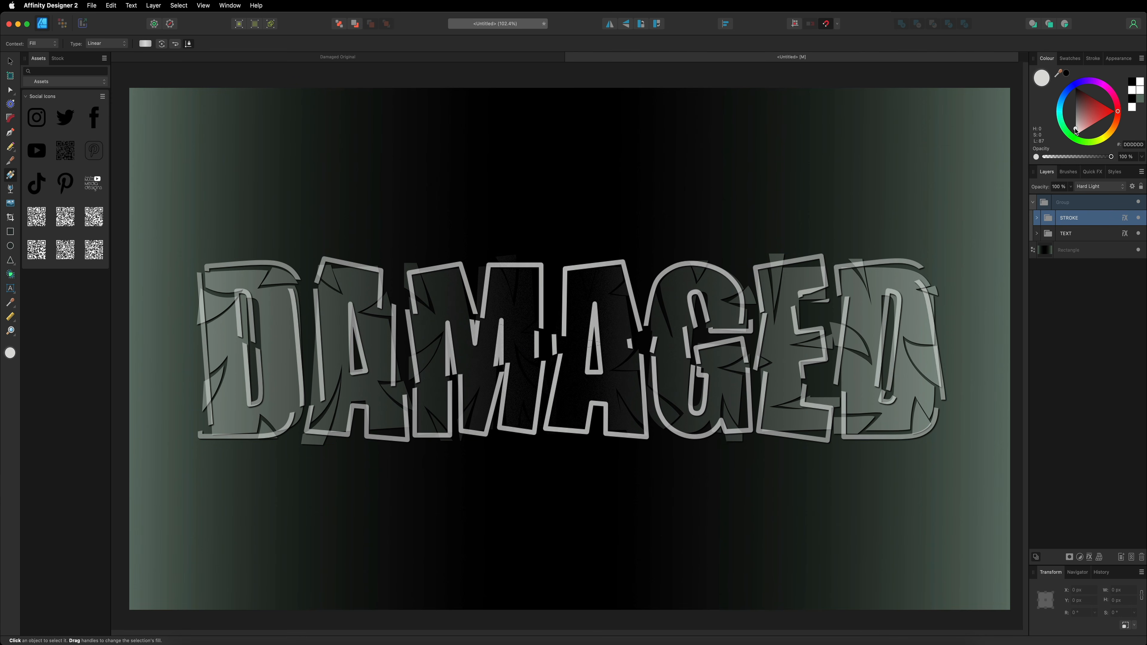
pyautogui.moveTo(1077, 131); pyautogui.dragTo(1077, 132)
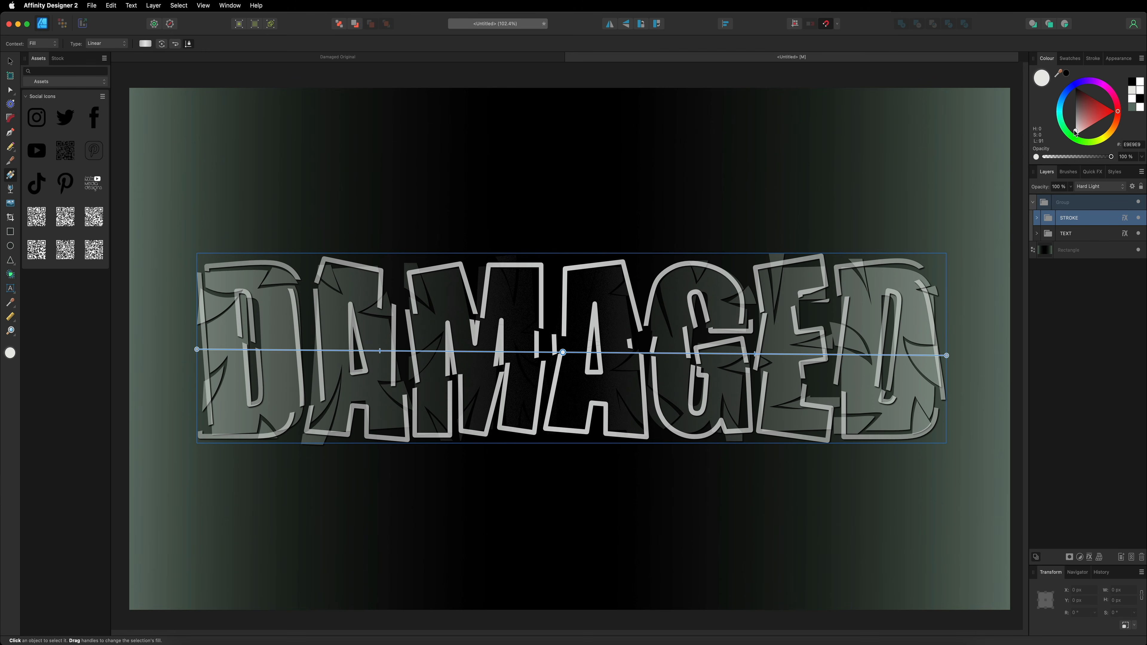
# Step: Duplicate the small shard curve from the last D in the TEXT group, then shrink, rotate and scatter copies around the outside of the word
pyautogui.press('v')
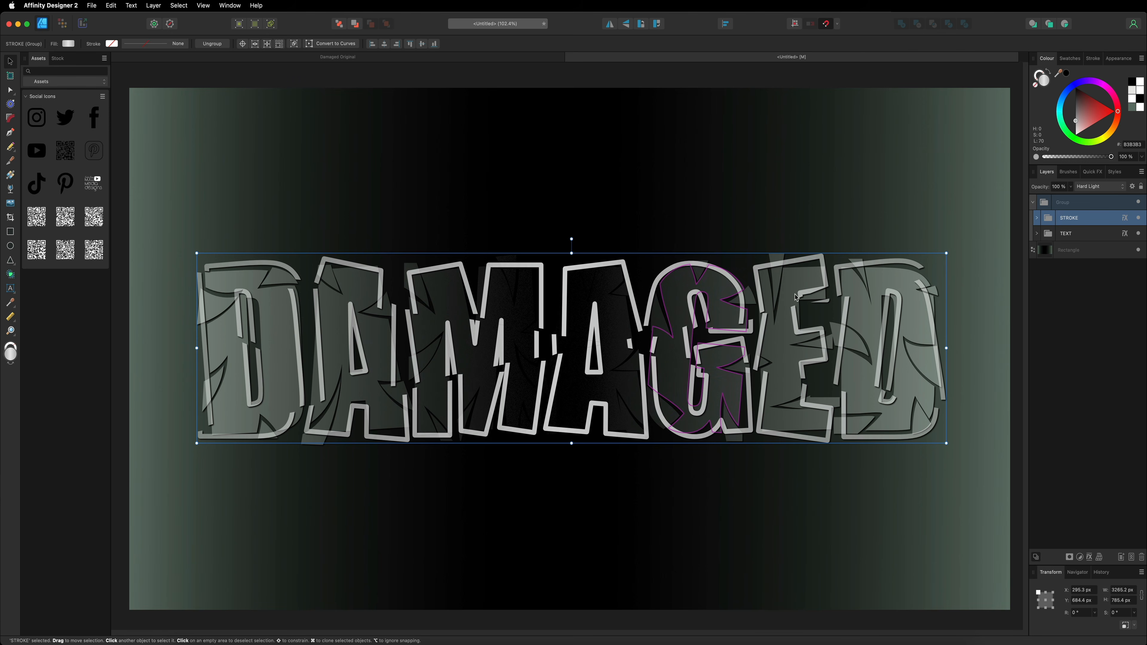
pyautogui.click(1039, 235)
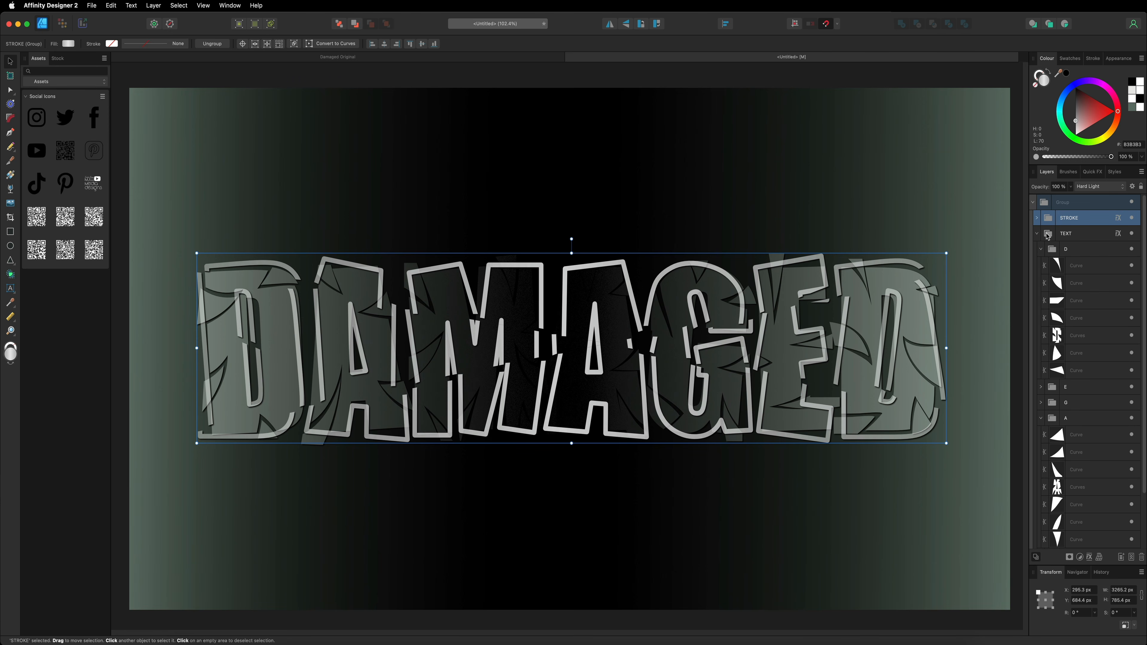
pyautogui.click(1086, 267)
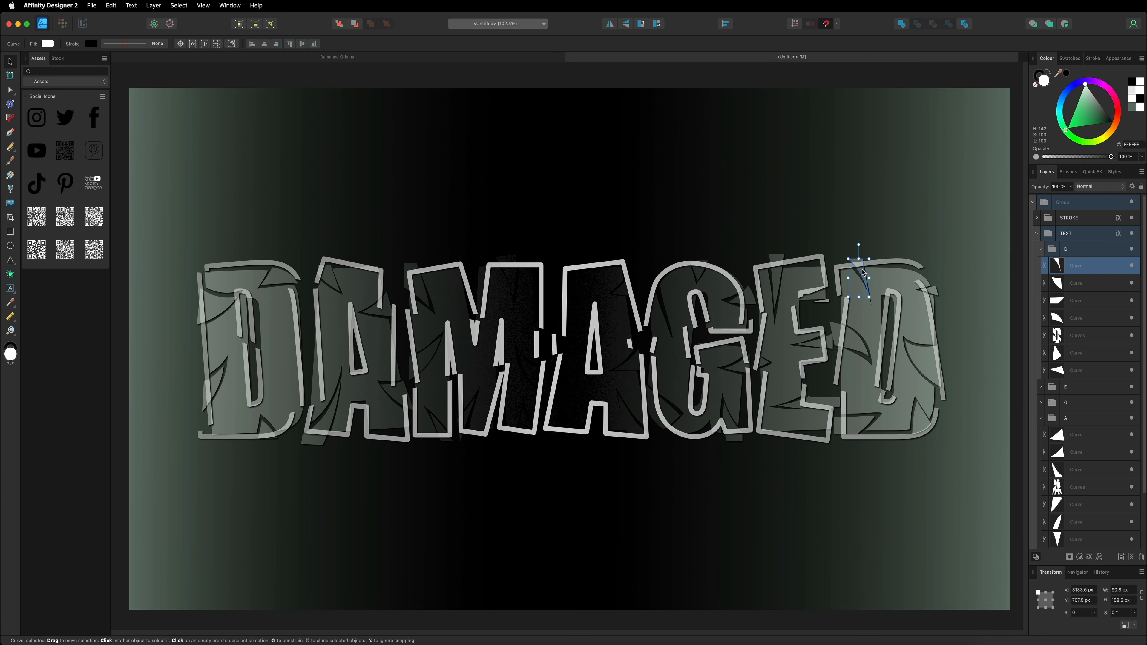
pyautogui.moveTo(863, 272); pyautogui.dragTo(739, 262)
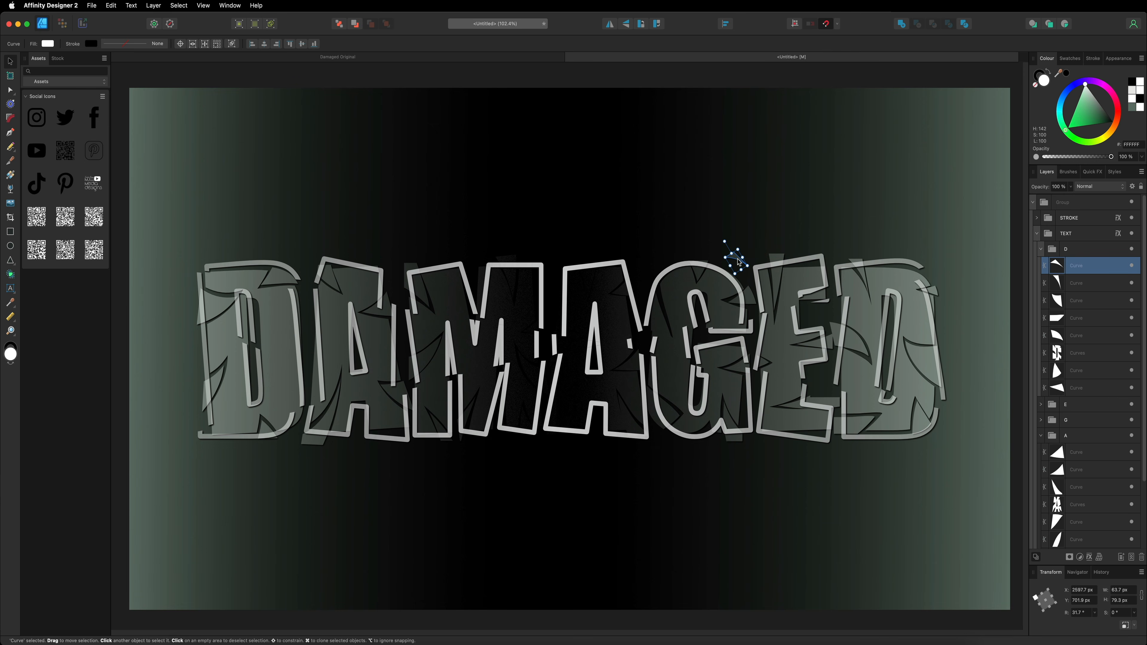
pyautogui.moveTo(738, 261)
pyautogui.mouseDown()
pyautogui.moveTo(646, 248)
pyautogui.moveTo(579, 256)
pyautogui.moveTo(566, 246)
pyautogui.moveTo(575, 221)
pyautogui.moveTo(570, 248)
pyautogui.moveTo(470, 252)
pyautogui.moveTo(453, 229)
pyautogui.moveTo(302, 254)
pyautogui.mouseUp()
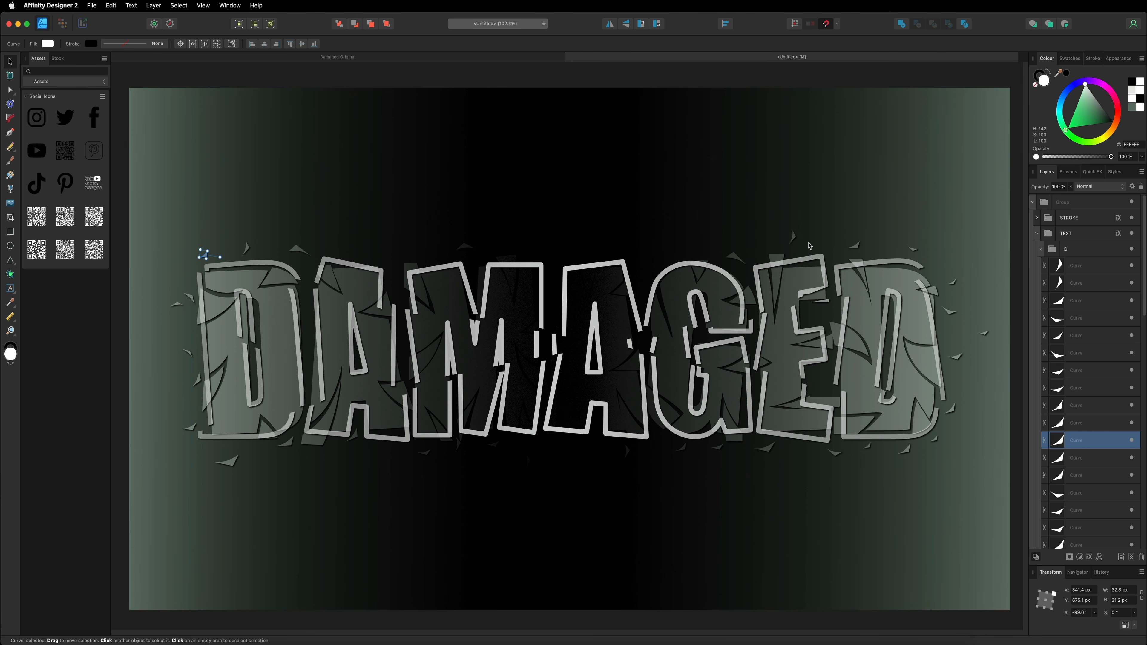
# Step: Draw a straight diagonal line with the Pen tool across the whole word, from below-left of the first D to above the last D
pyautogui.click(1038, 234)
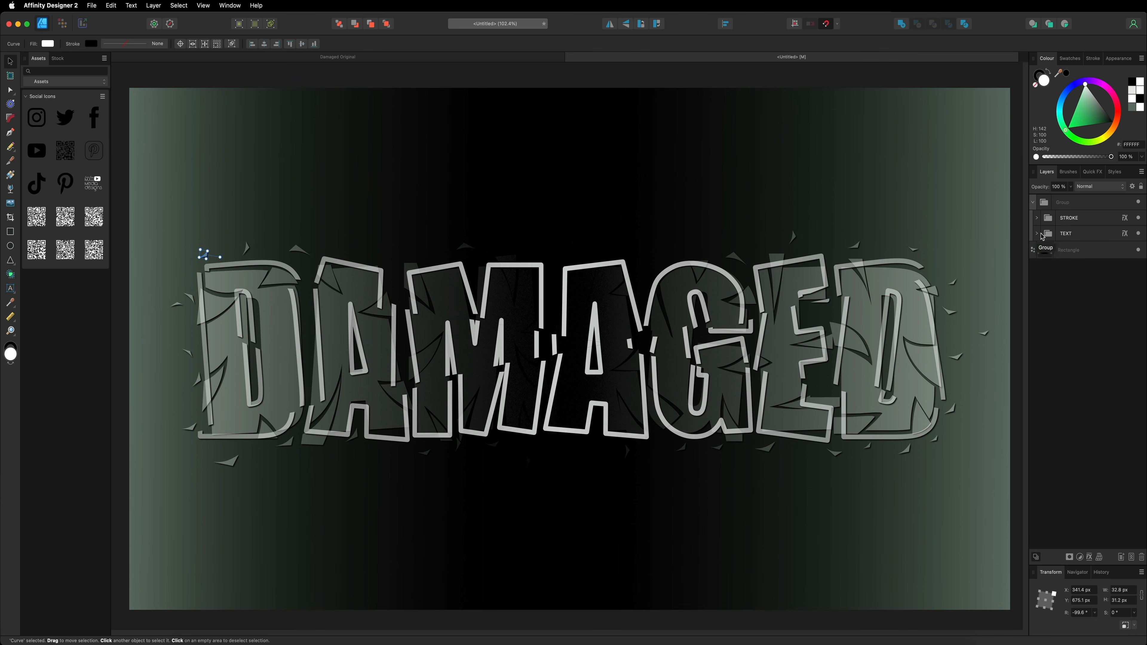
pyautogui.click(1035, 202)
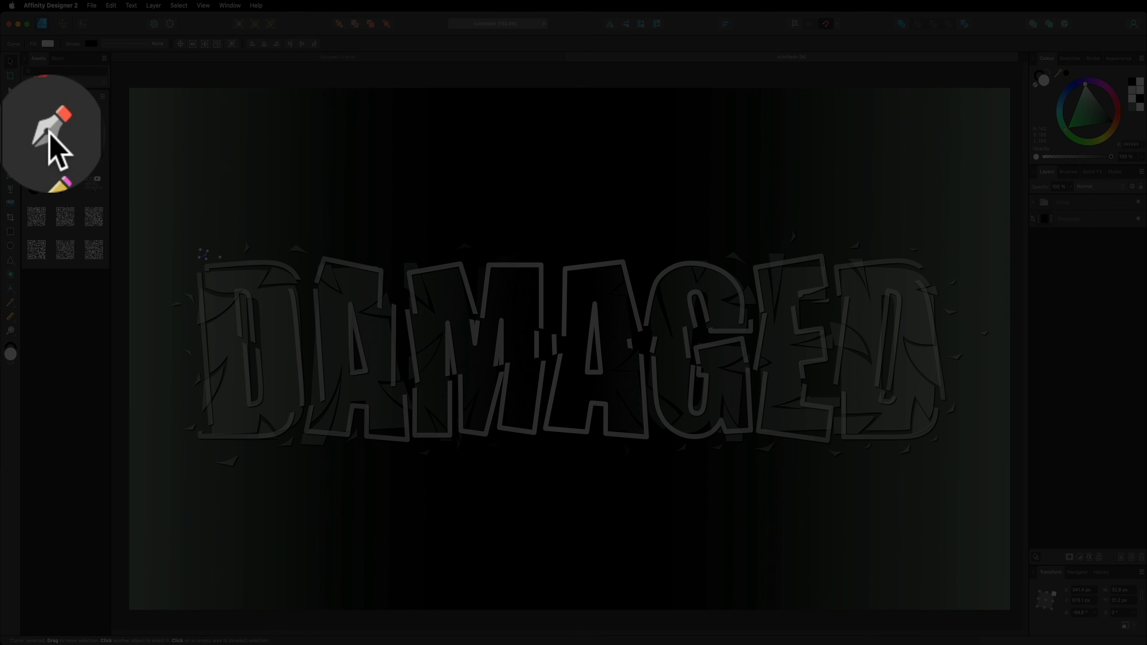
pyautogui.click(10, 133)
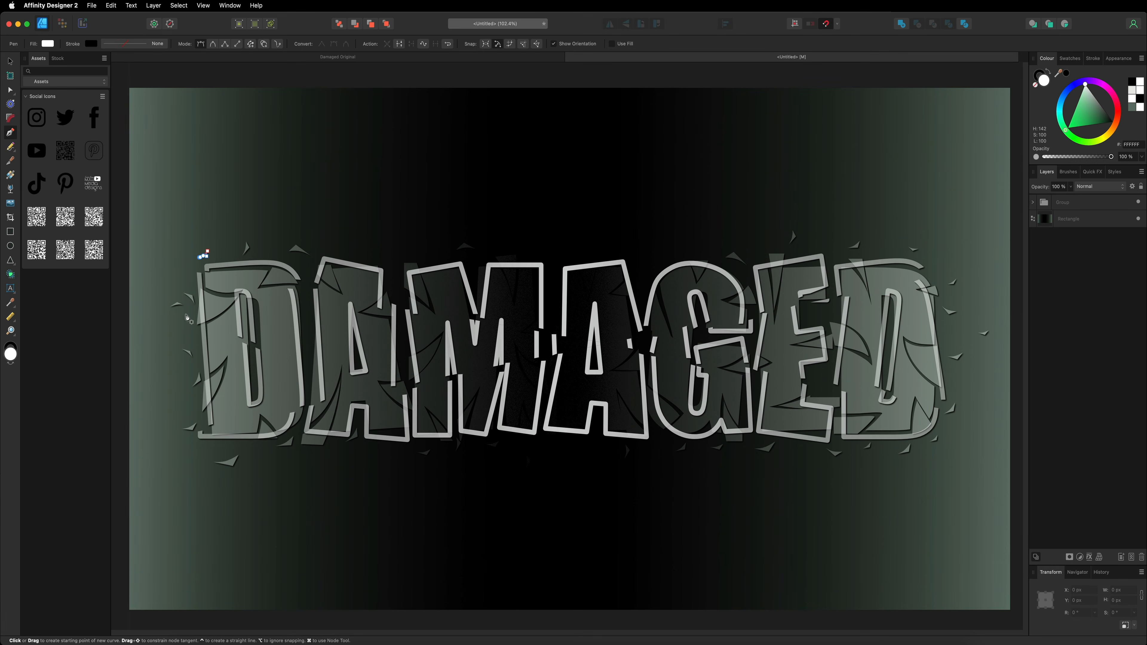
pyautogui.click(175, 429)
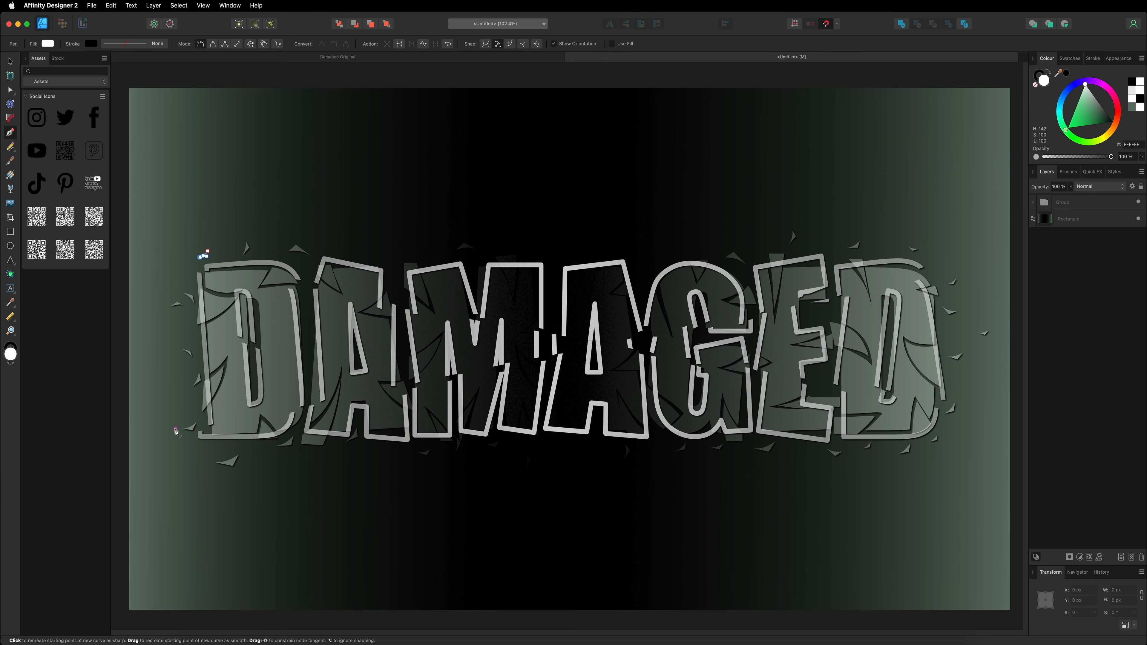
pyautogui.click(947, 270)
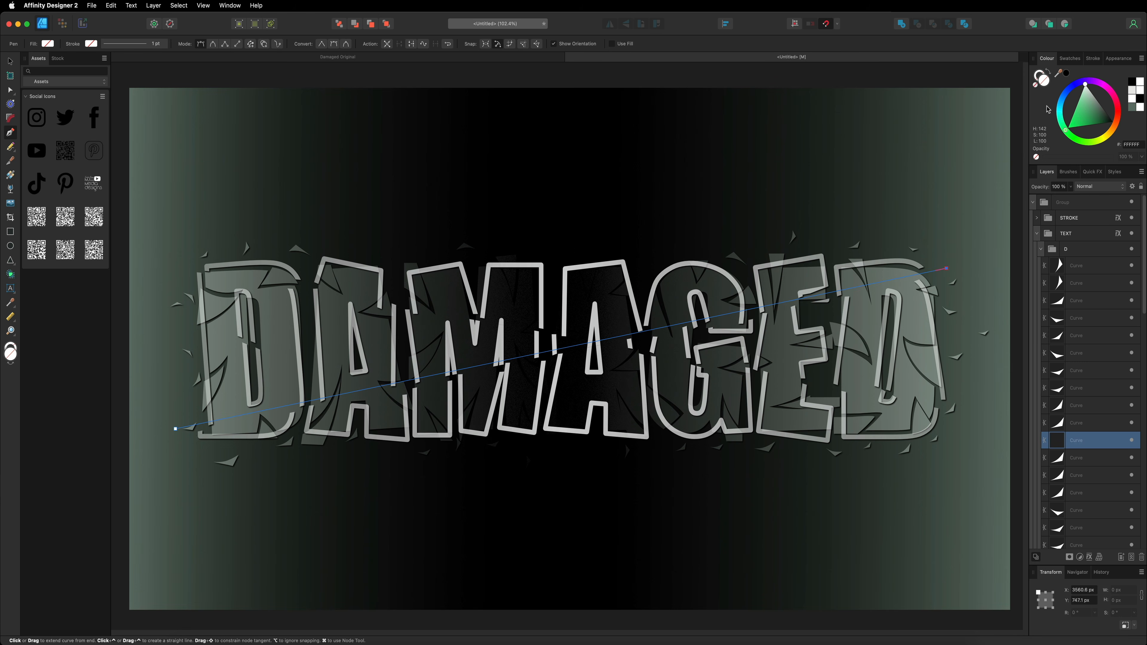
# Step: Set the diagonal line's stroke width to 150 pt
pyautogui.click(1093, 59)
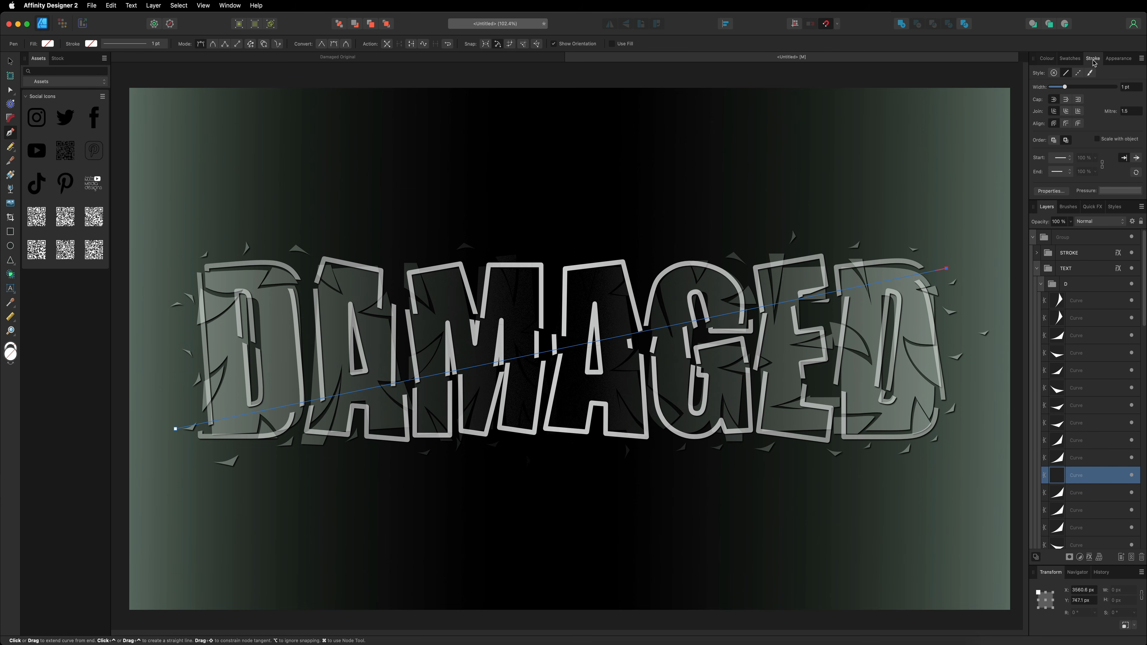
pyautogui.moveTo(1065, 87); pyautogui.dragTo(1125, 89)
pyautogui.click(1137, 86)
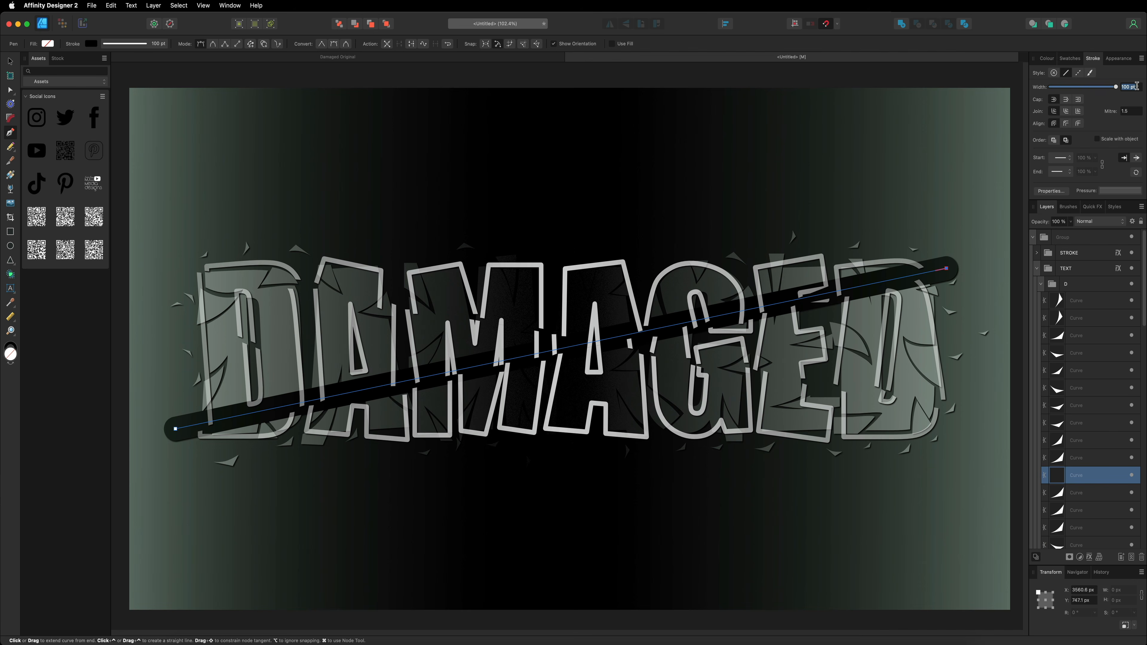
pyautogui.write('150')
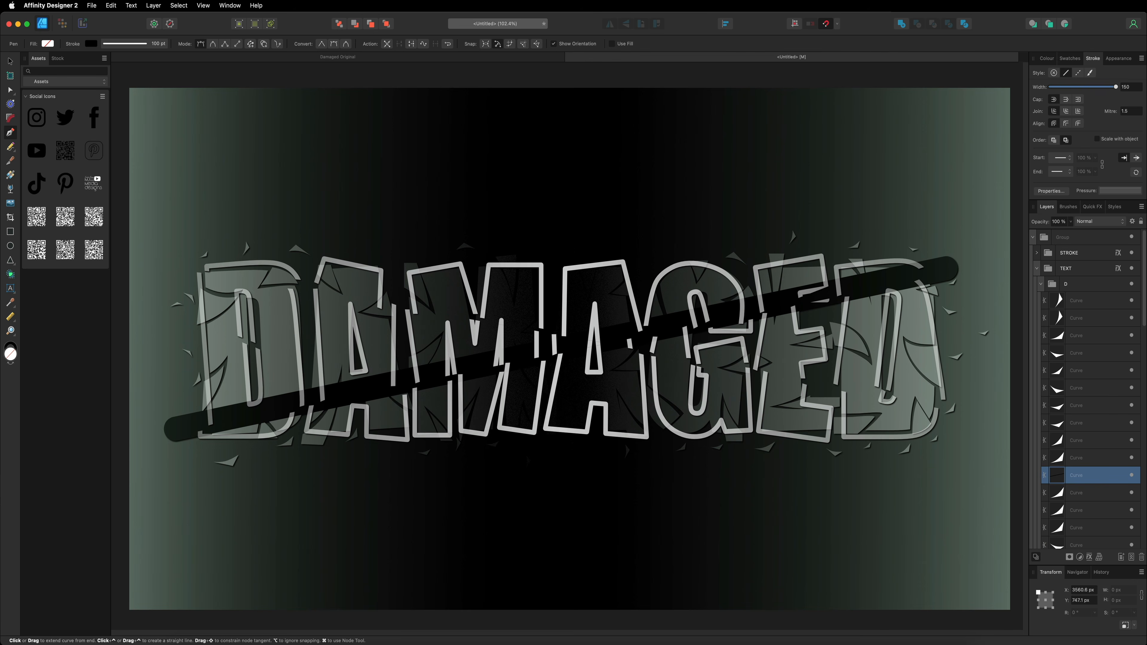
pyautogui.press('Return')
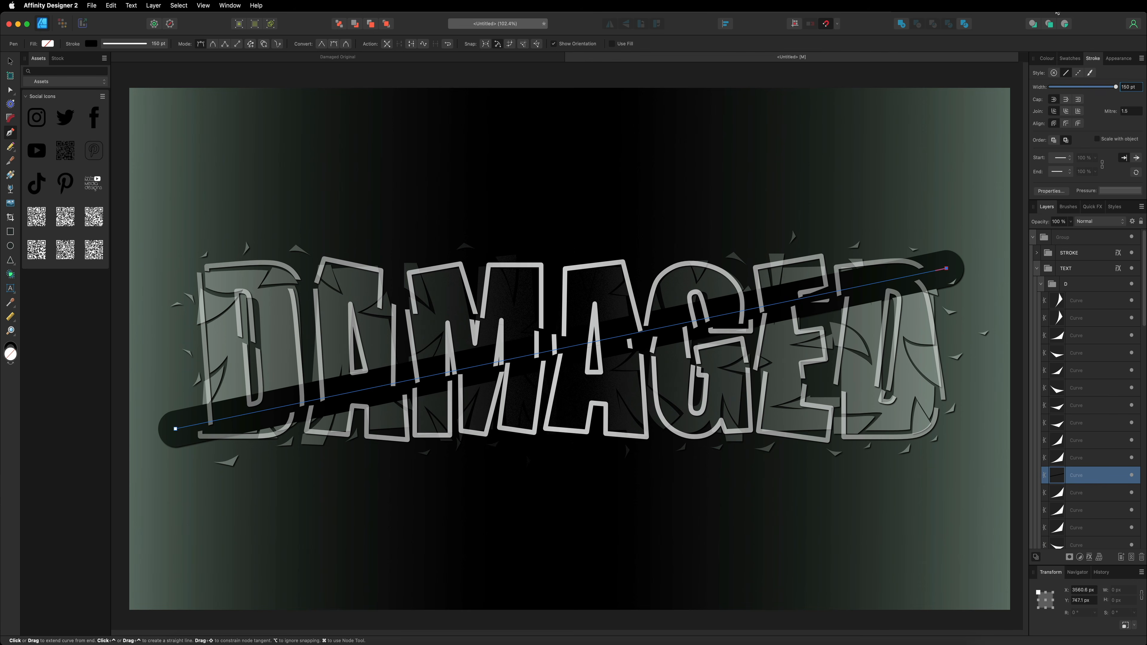
# Step: Change the diagonal line's stroke colour to white
pyautogui.click(1047, 59)
pyautogui.click(1039, 74)
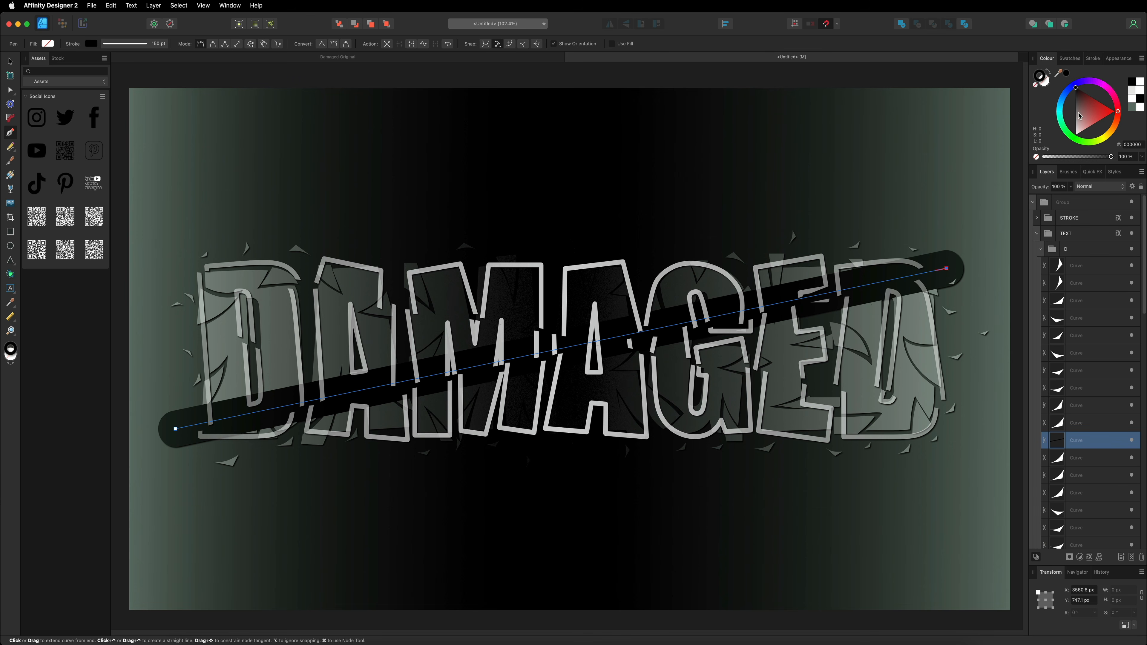
pyautogui.moveTo(1080, 116); pyautogui.dragTo(1076, 135)
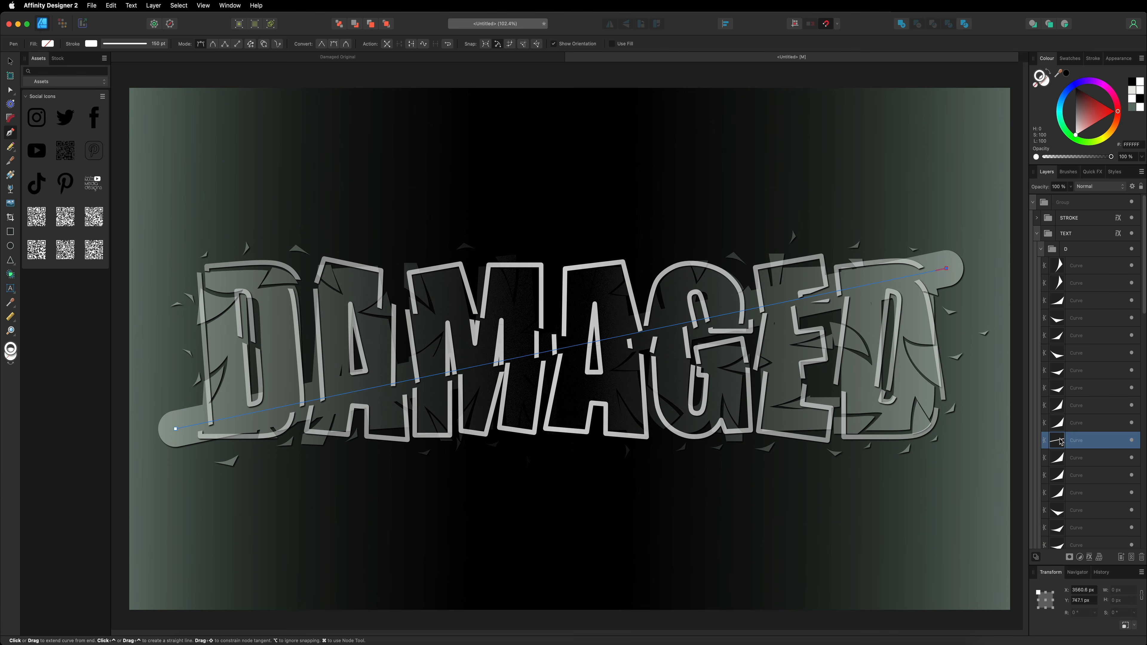
# Step: Take the white line out of the TEXT group and place it between the main group and the background rectangle
pyautogui.moveTo(1061, 441)
pyautogui.mouseDown()
pyautogui.moveTo(1038, 202)
pyautogui.moveTo(1036, 221)
pyautogui.mouseUp()
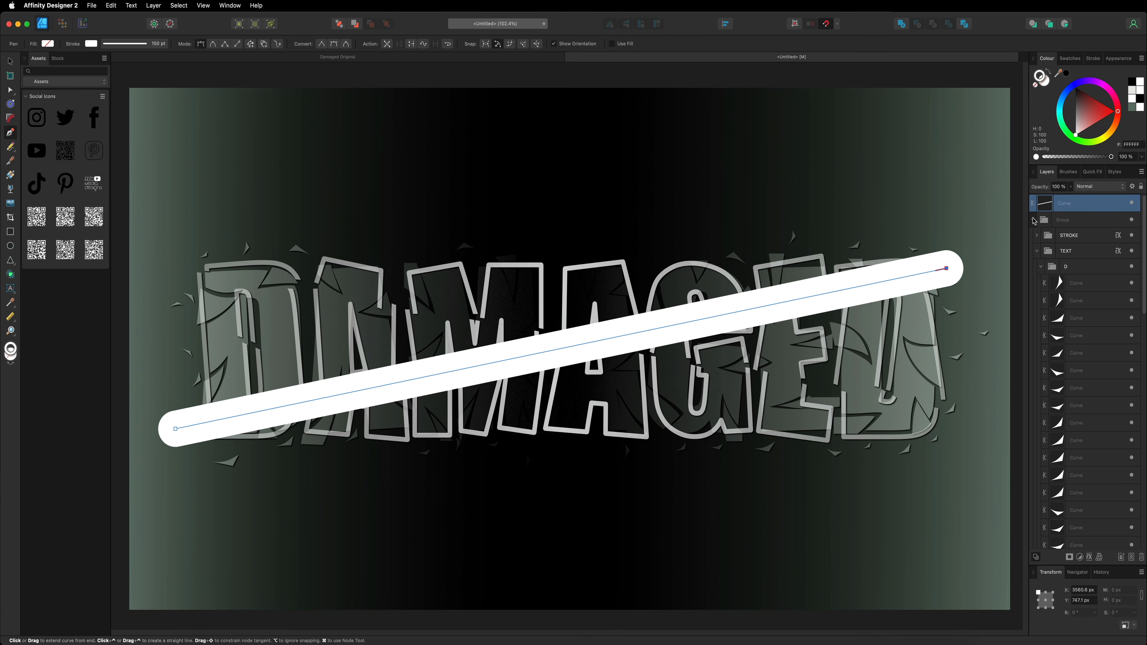
pyautogui.click(1034, 220)
pyautogui.moveTo(1050, 203); pyautogui.dragTo(1040, 228)
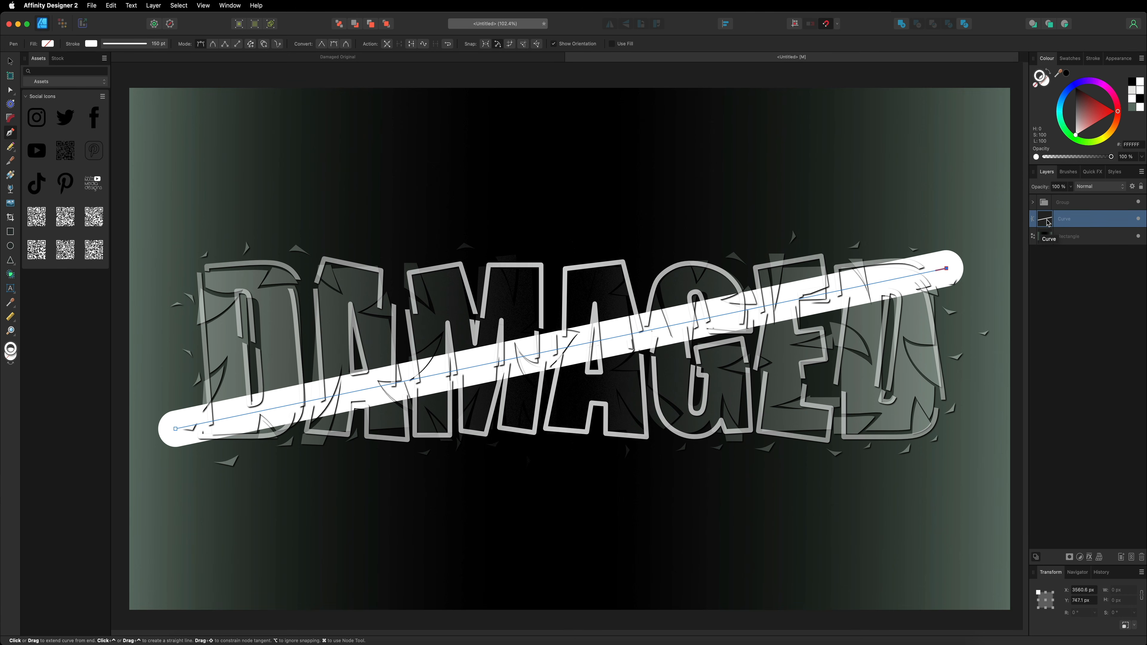
# Step: Apply a Gaussian Blur layer effect with a 100 px radius to the white line
pyautogui.click(1090, 558)
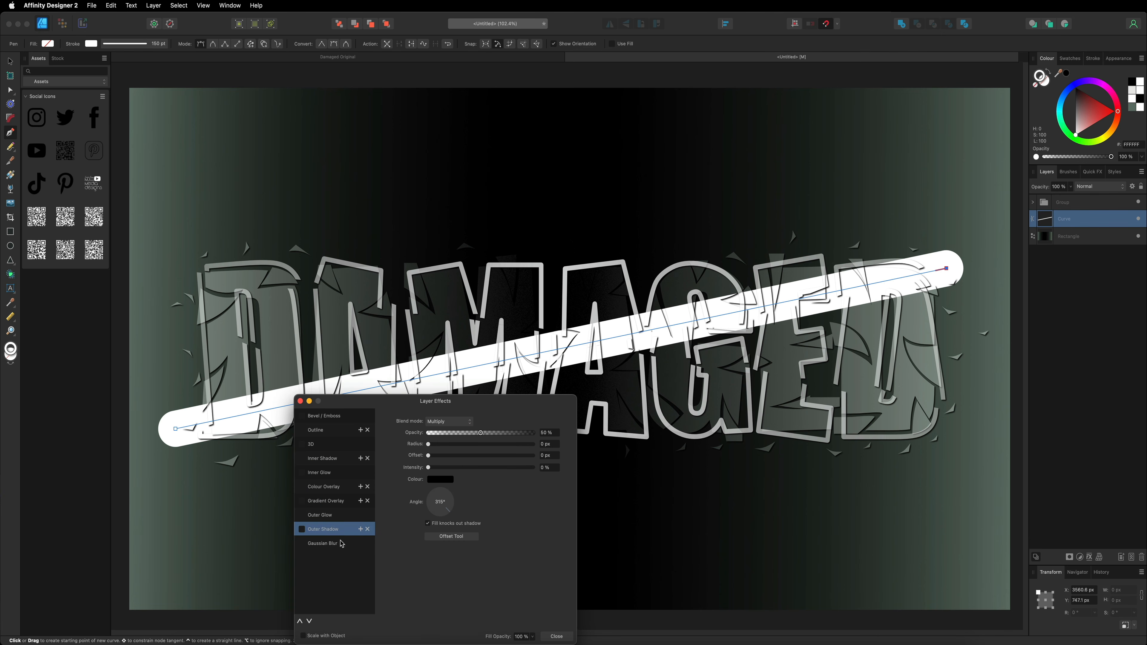
pyautogui.click(320, 545)
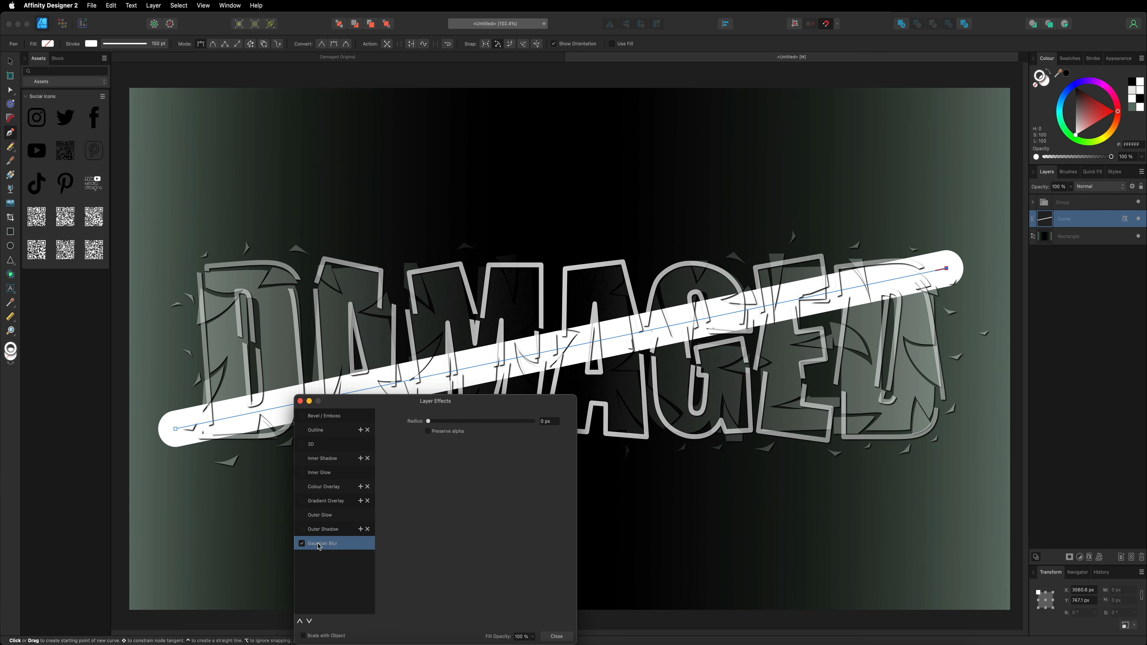
pyautogui.moveTo(429, 422); pyautogui.dragTo(578, 433)
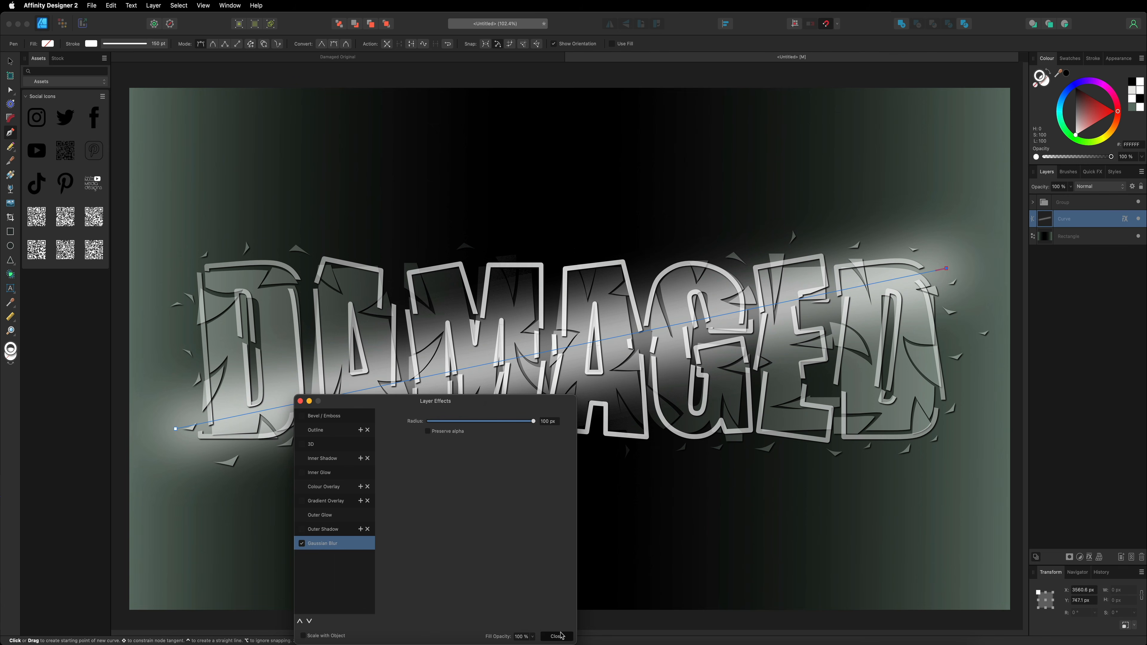
pyautogui.click(559, 636)
# Step: Move the blurred line's end nodes so it slopes gently down across the upper part of the word
pyautogui.click(11, 91)
pyautogui.moveTo(175, 428); pyautogui.dragTo(177, 266)
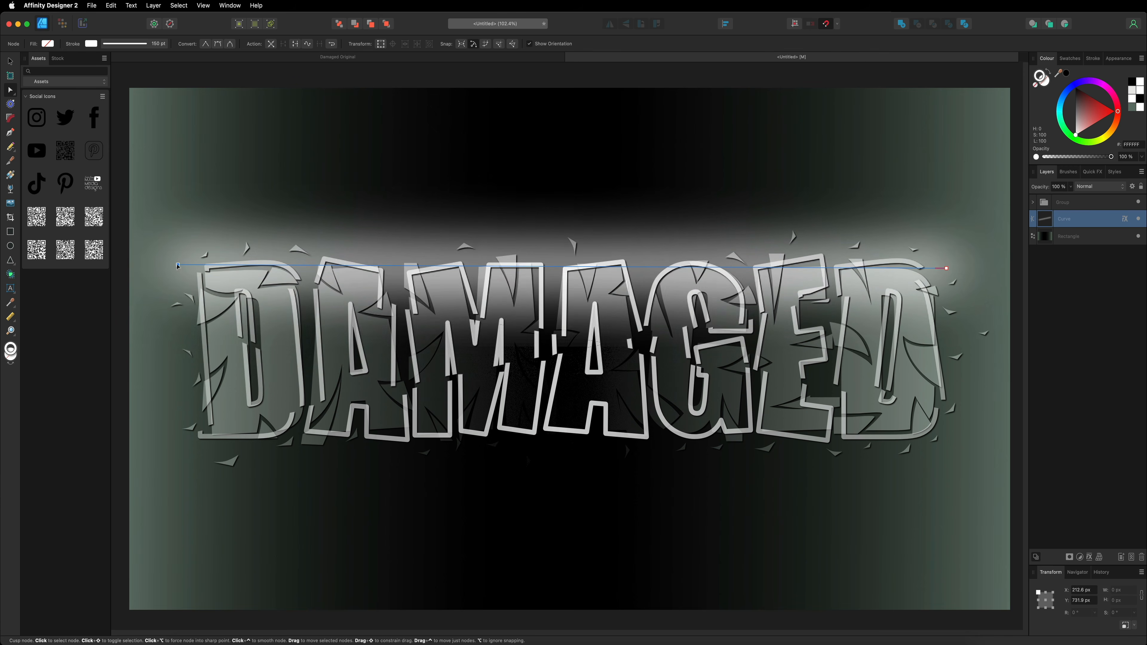
pyautogui.moveTo(946, 268); pyautogui.dragTo(962, 316)
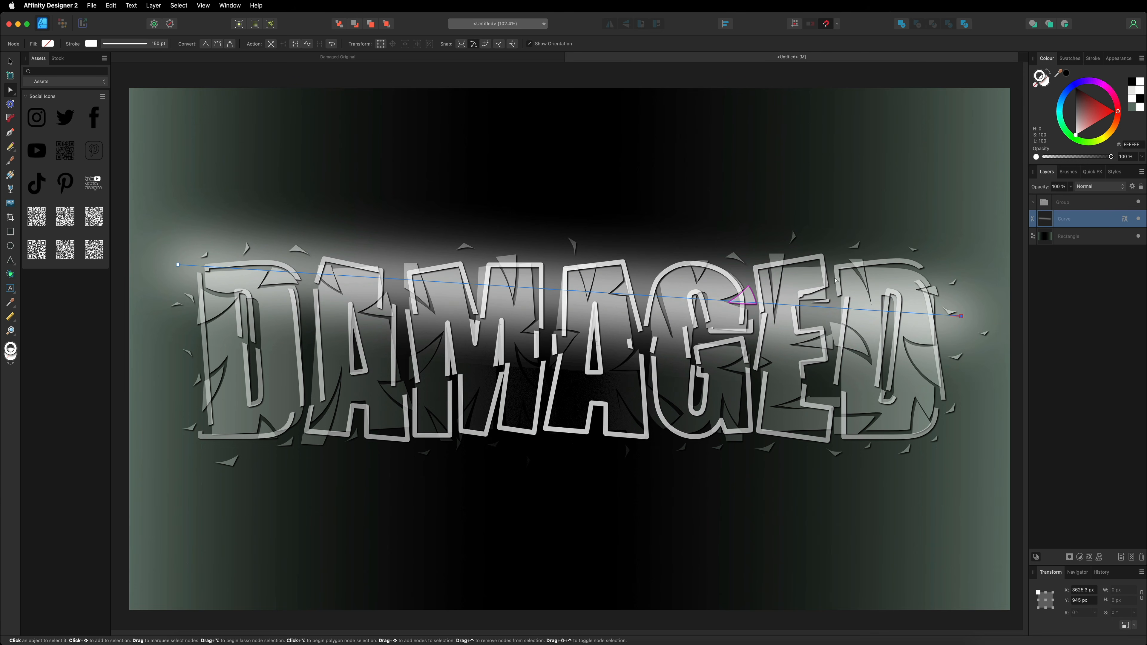
# Step: Duplicate the blurred line and move the copy's end nodes so it runs across the lower part of the word
pyautogui.press('super+c')
pyautogui.press('super+v')
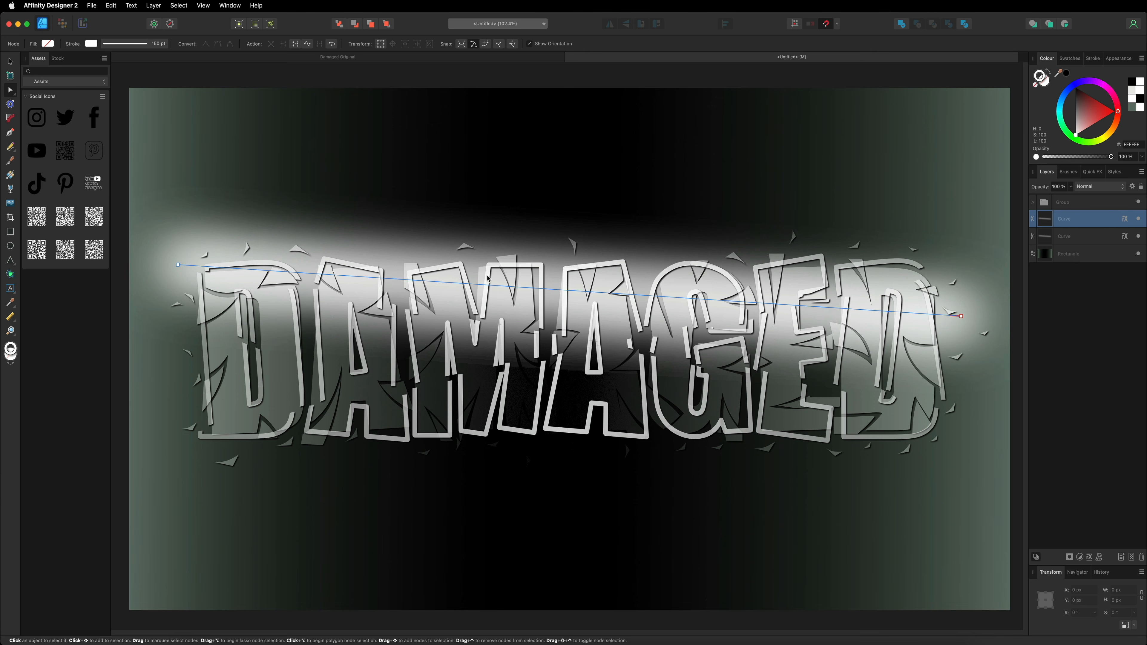
pyautogui.moveTo(179, 276); pyautogui.dragTo(187, 429)
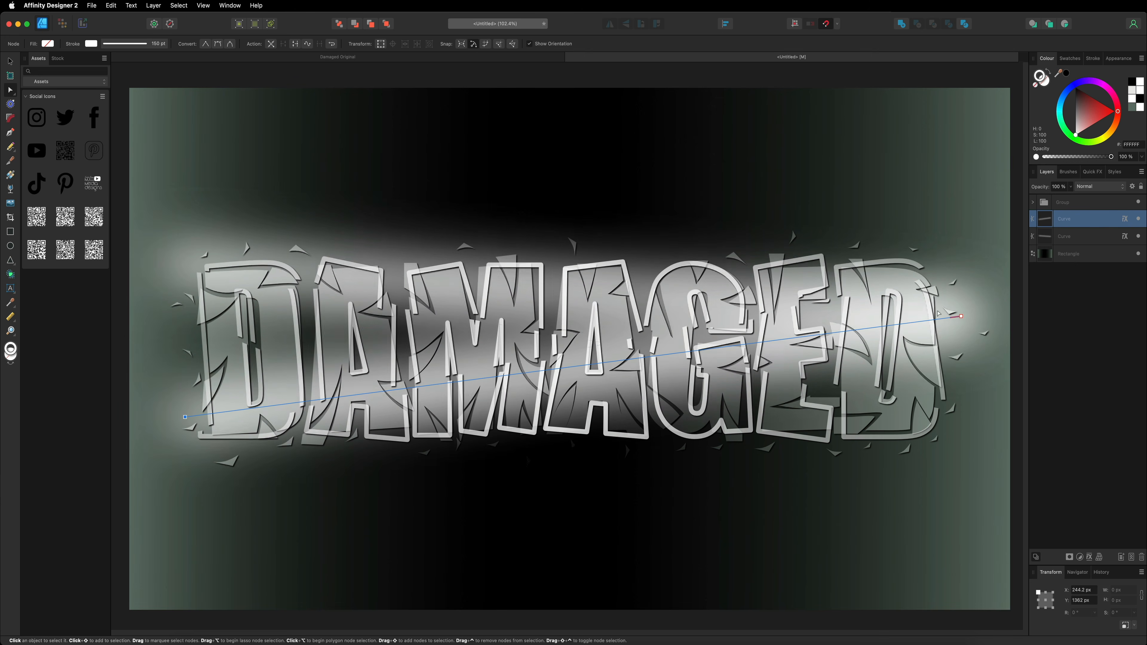
pyautogui.moveTo(961, 316); pyautogui.dragTo(957, 371)
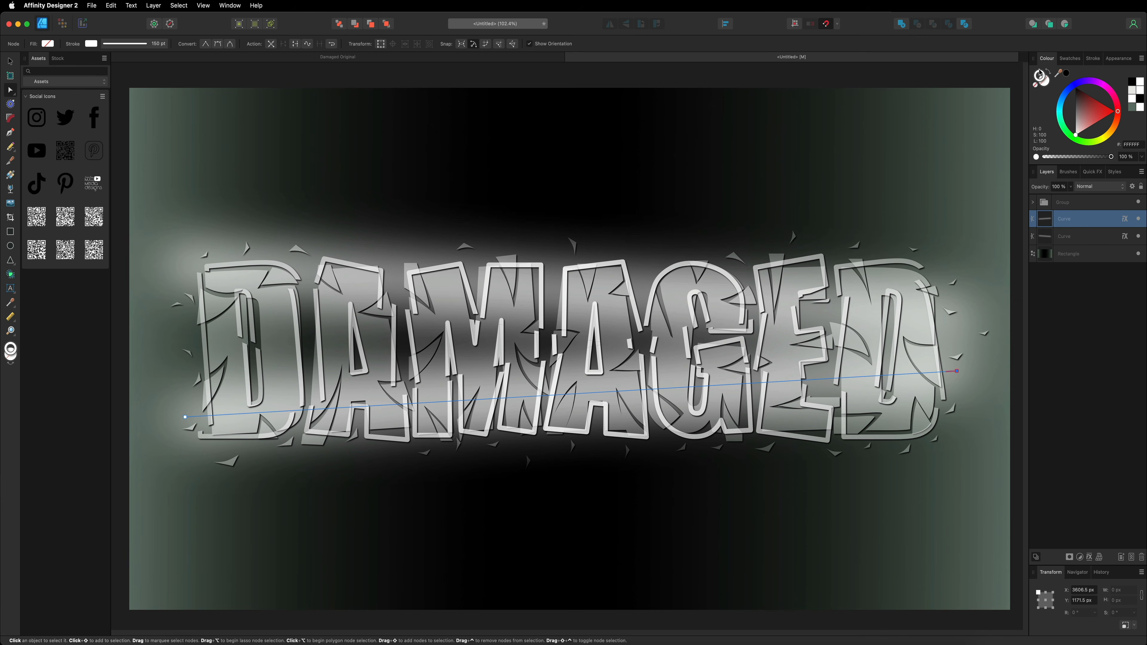
# Step: Change the lower blurred line's stroke colour to dark blue 1A2D41
pyautogui.click(1066, 99)
pyautogui.moveTo(1079, 110); pyautogui.dragTo(1089, 130)
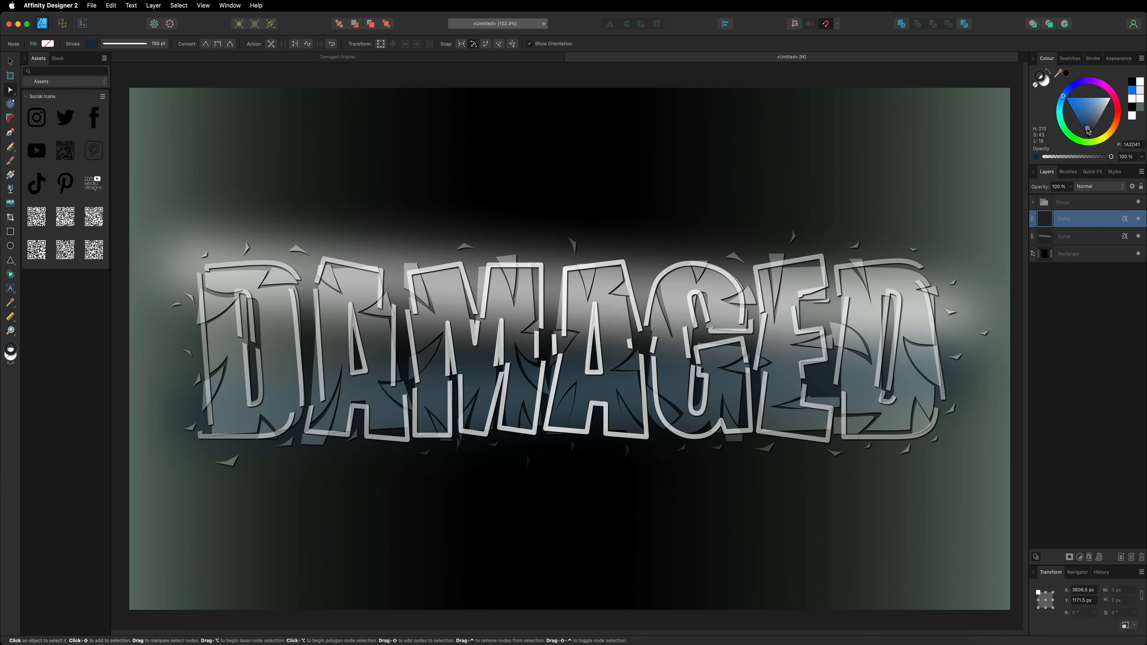
pyautogui.moveTo(1087, 129); pyautogui.dragTo(1087, 129)
# Step: Rotate the upper inner triangle piece of the second A in the STROKE group slightly clockwise and nudge it up
pyautogui.press('v')
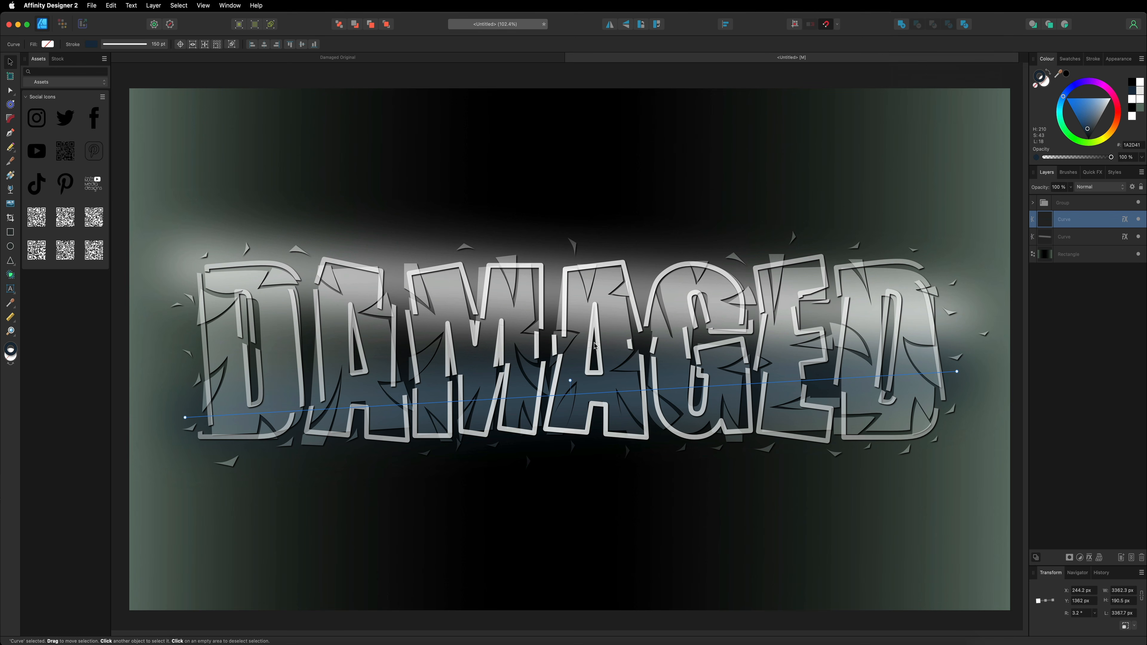
pyautogui.click(1034, 203)
pyautogui.click(1038, 219)
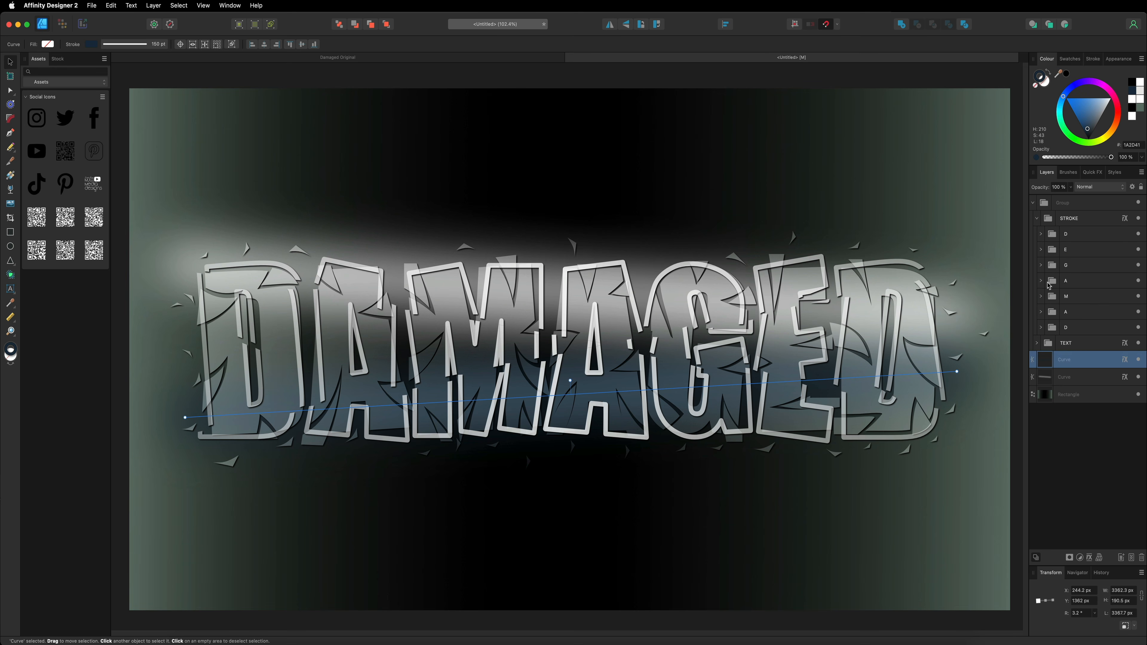
pyautogui.click(1041, 281)
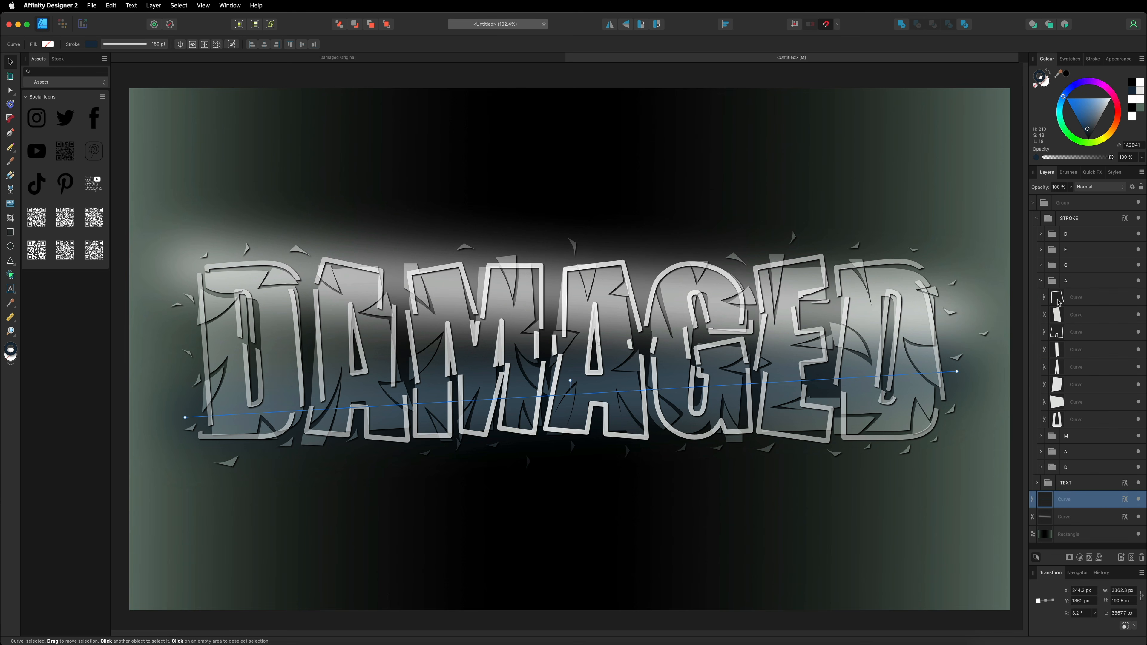
pyautogui.click(1075, 367)
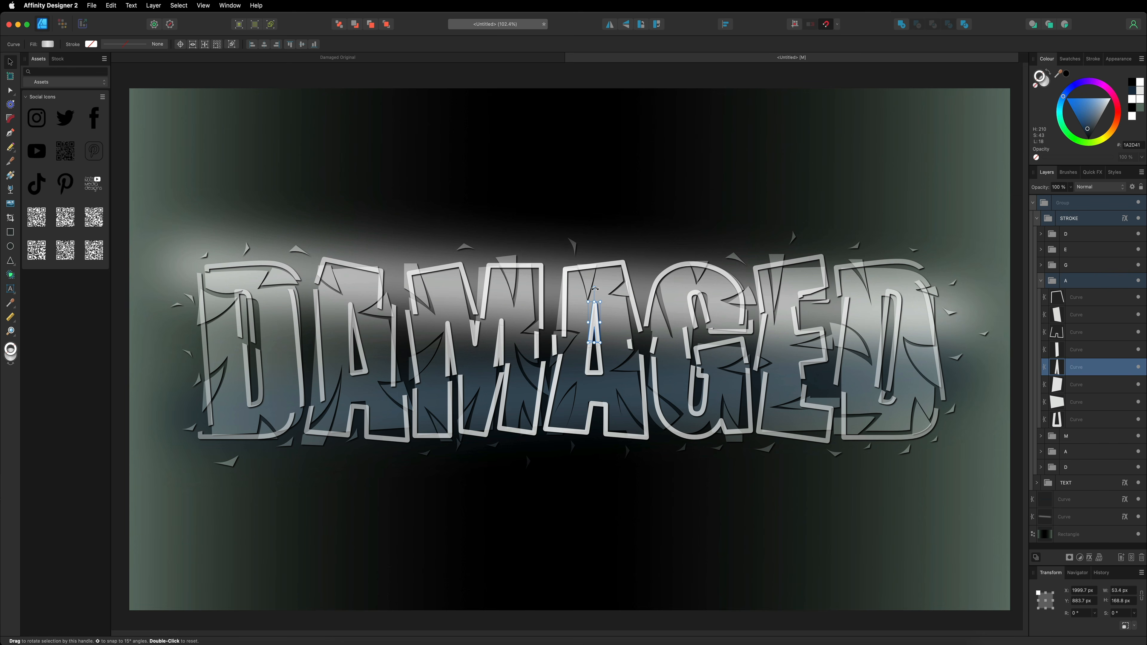
pyautogui.moveTo(595, 289); pyautogui.dragTo(596, 311)
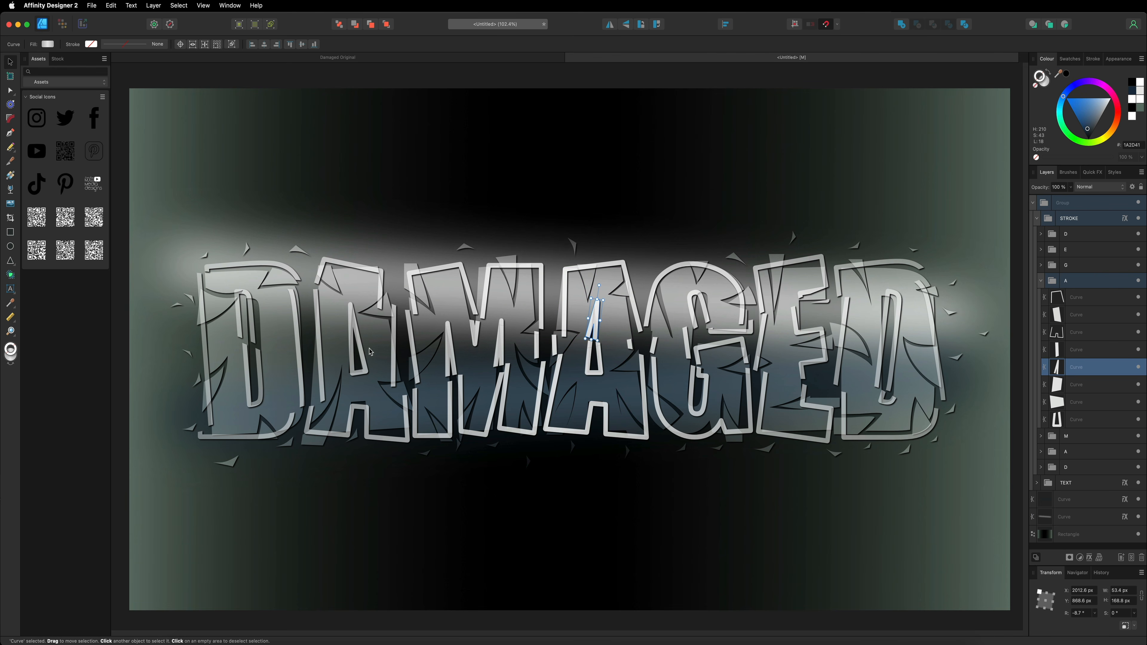
# Step: Slice the inner triangle outline of the first A in the STROKE group crosswise with the Knife tool
pyautogui.click(1042, 281)
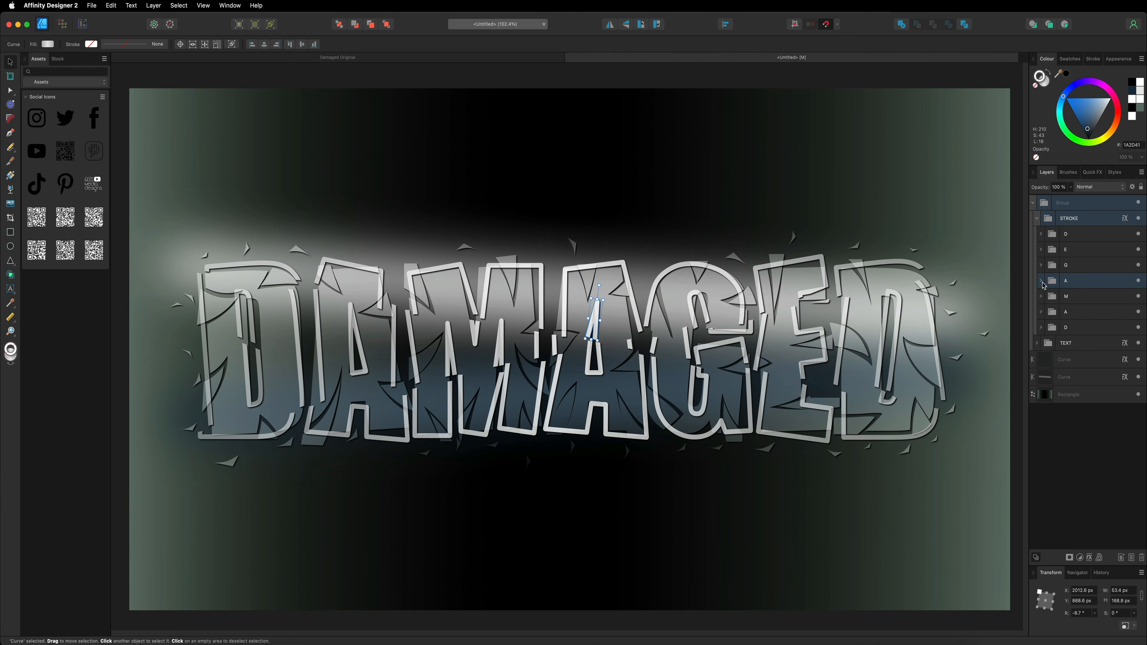
pyautogui.click(1041, 312)
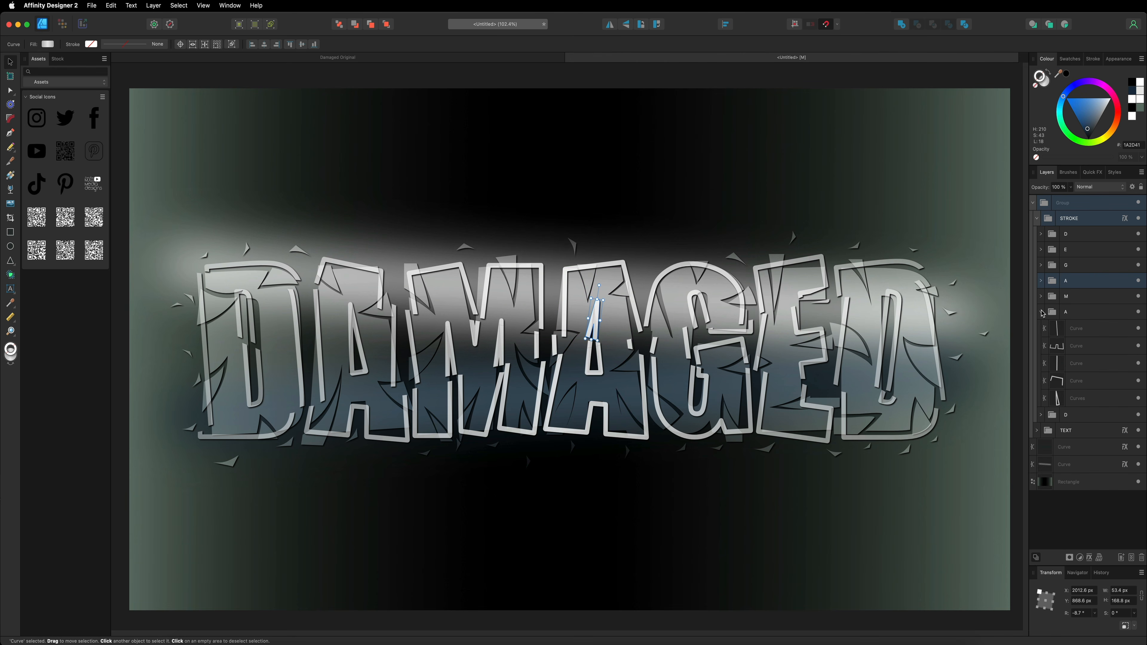
pyautogui.click(1077, 398)
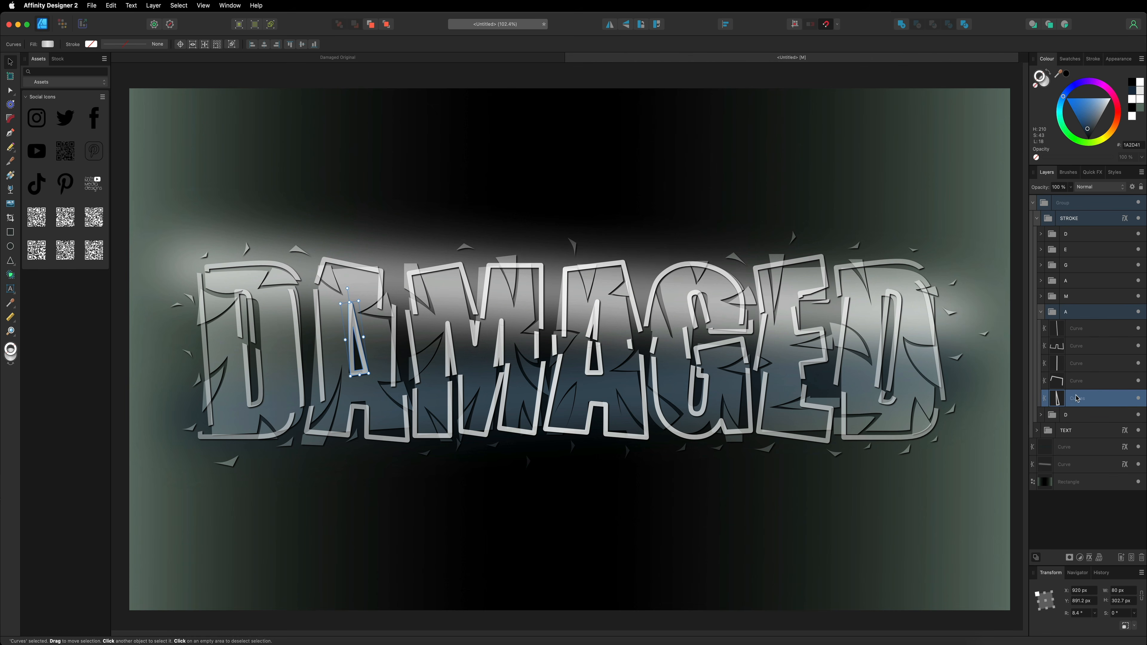
pyautogui.click(11, 163)
pyautogui.moveTo(351, 337); pyautogui.dragTo(400, 345)
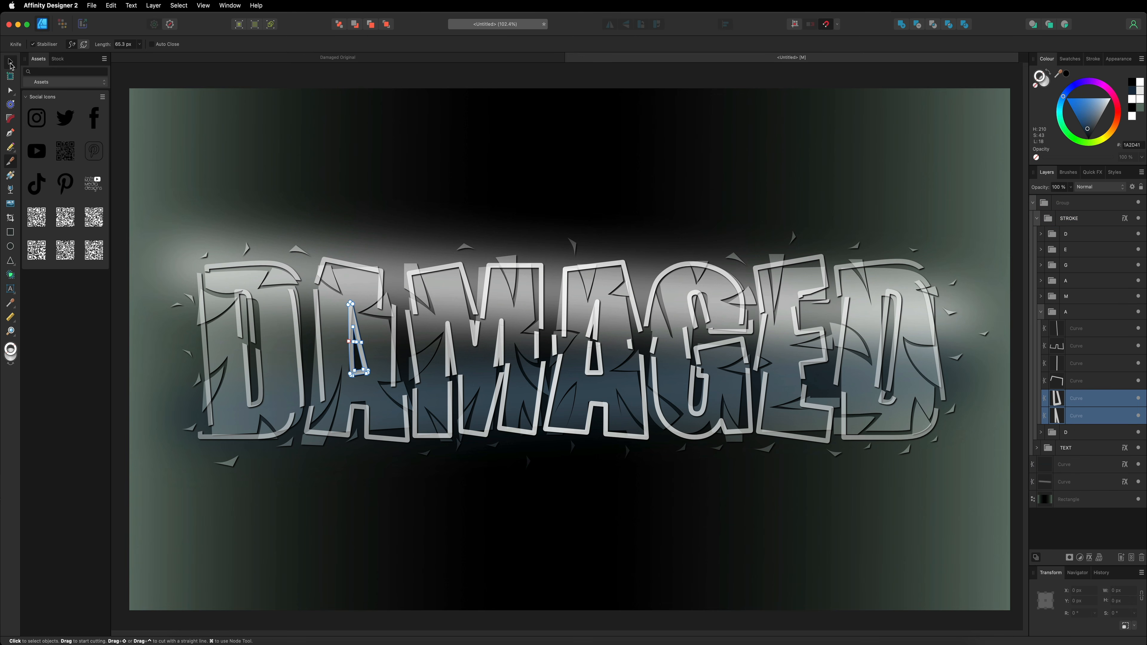
# Step: Rotate the upper cut piece of the first A's inner triangle slightly counter-clockwise, then deselect it and collapse the STROKE group
pyautogui.click(10, 62)
pyautogui.click(1075, 416)
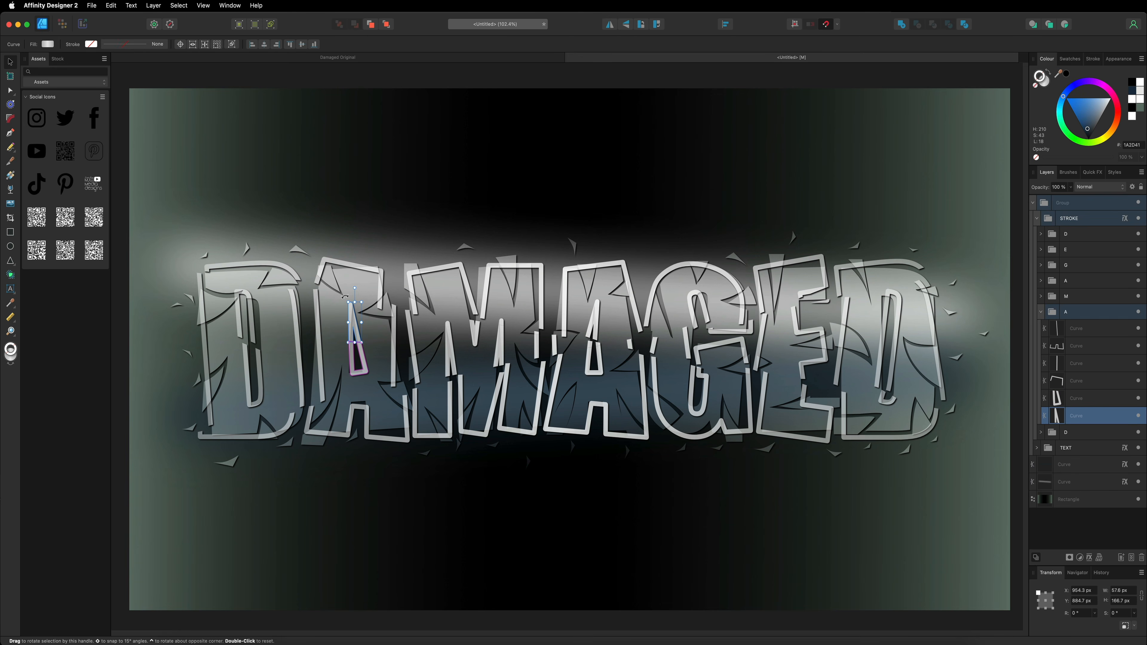
pyautogui.moveTo(356, 287); pyautogui.dragTo(356, 318)
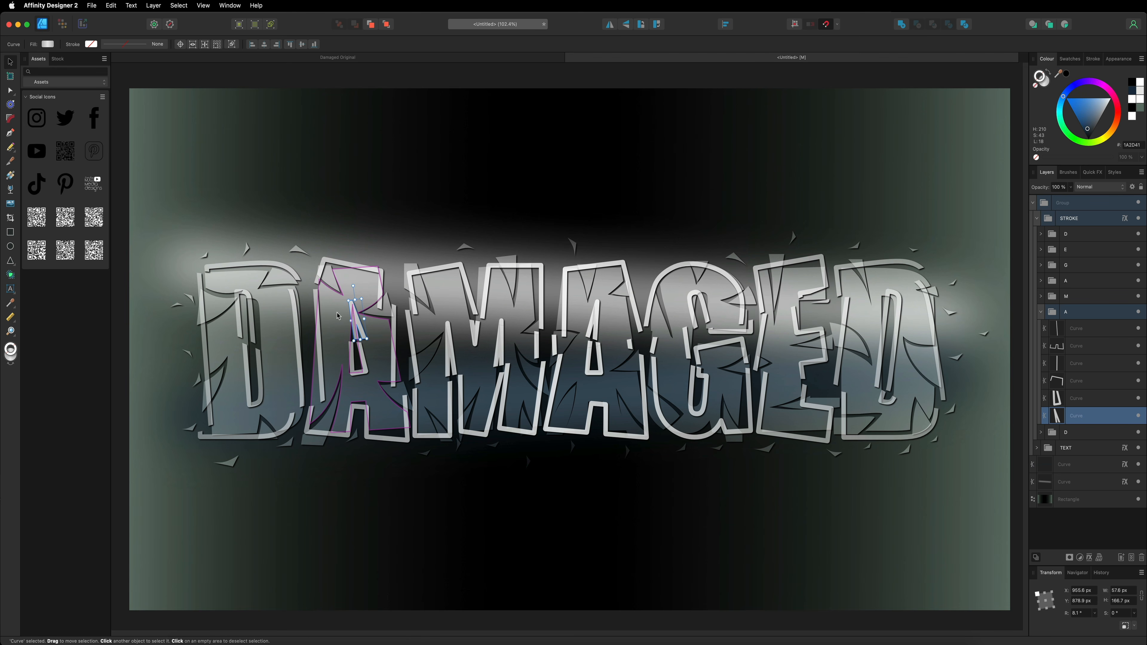
pyautogui.click(129, 79)
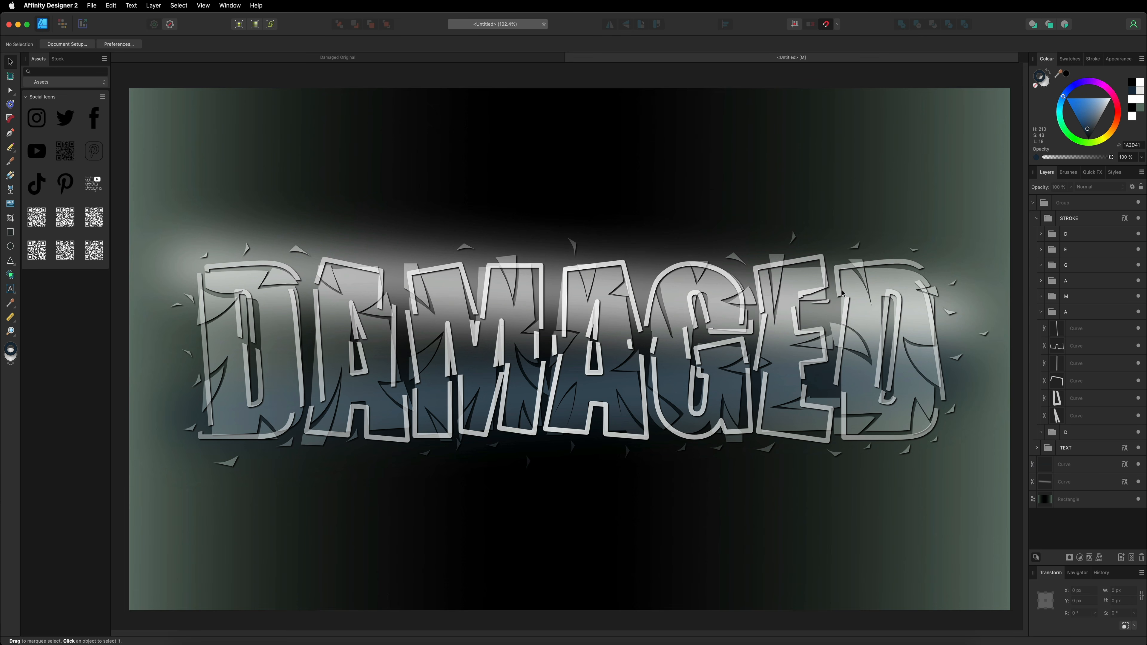
pyautogui.click(1037, 219)
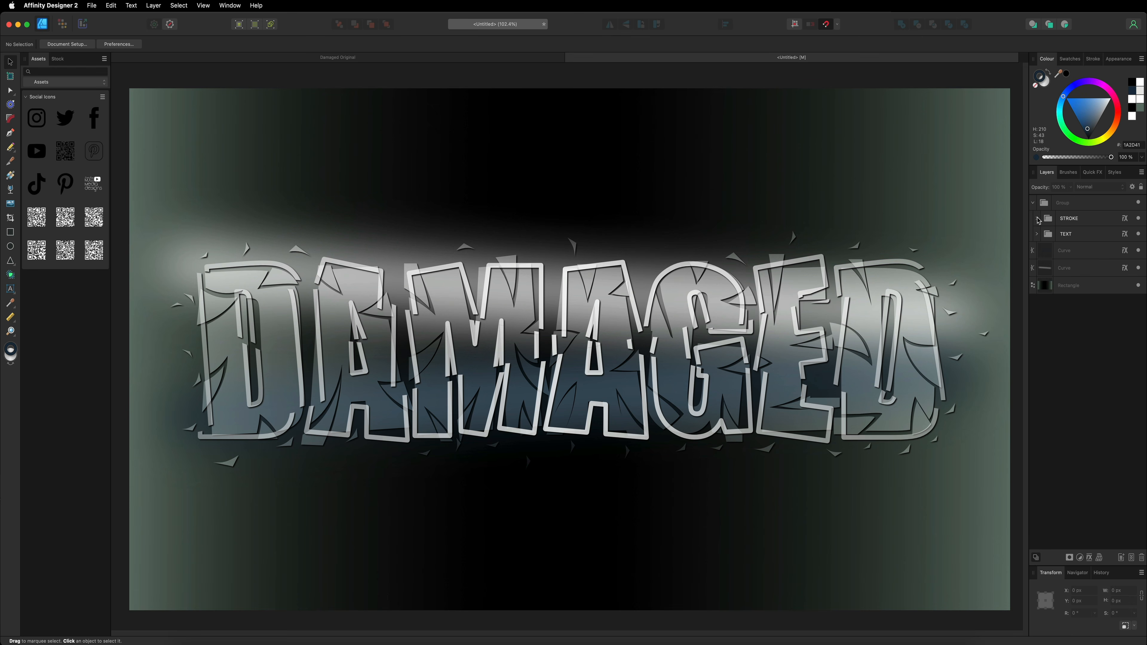
# Step: Apply a Mesh warp to the collapsed group containing STROKE and TEXT
pyautogui.click(1035, 204)
pyautogui.click(1074, 205)
pyautogui.press('a')
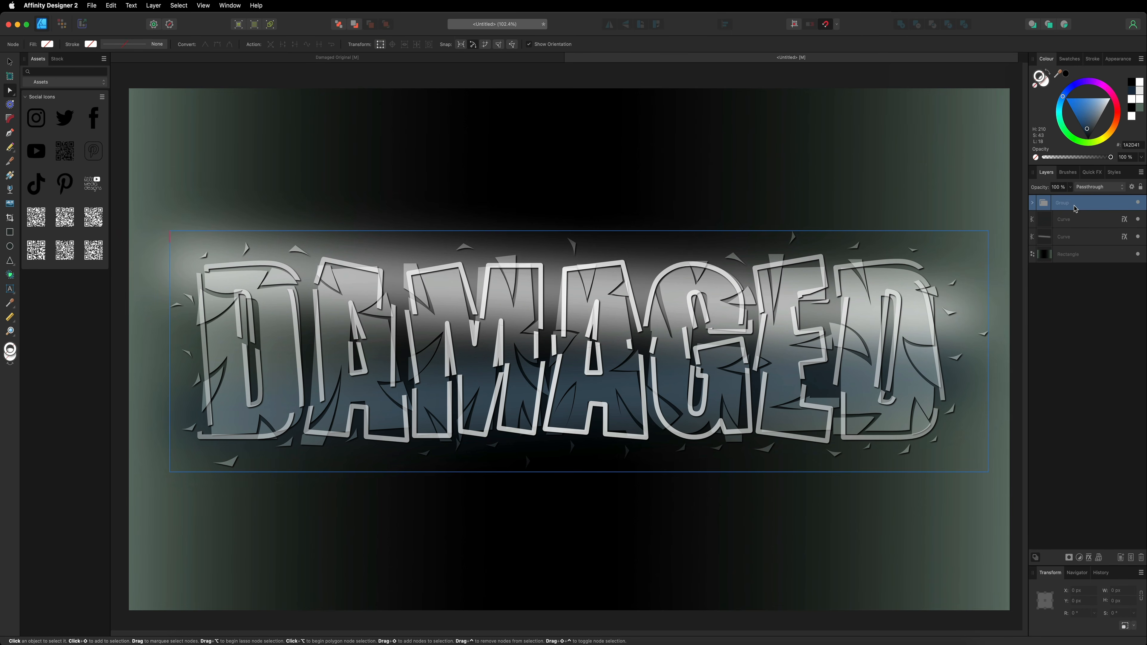
pyautogui.click(1034, 204)
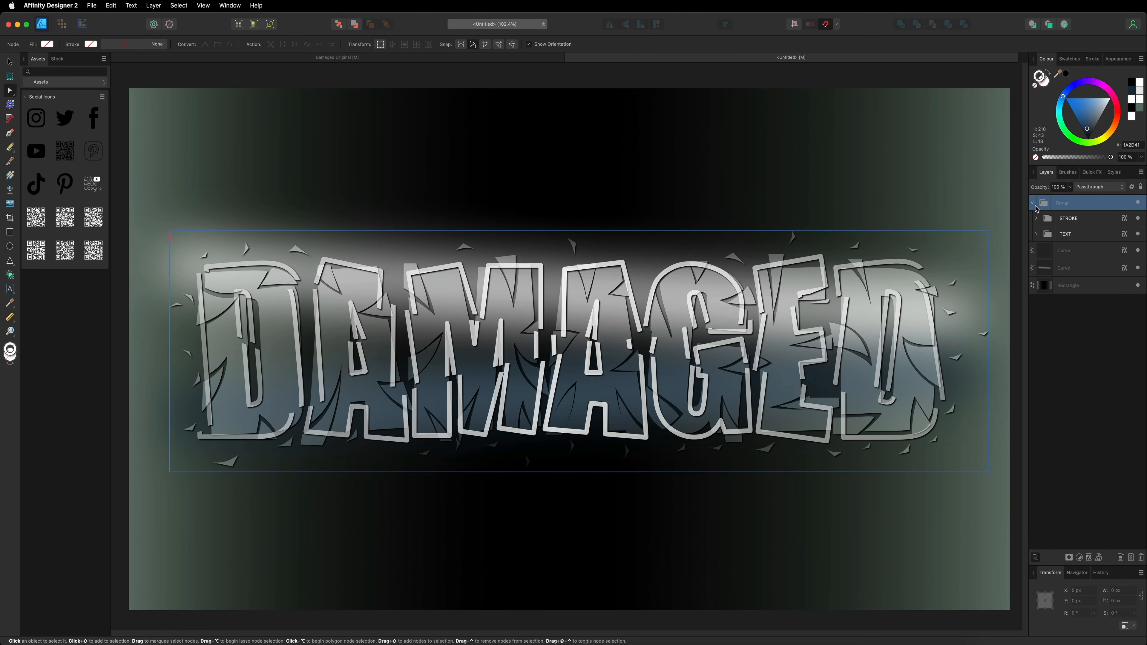
pyautogui.click(1033, 204)
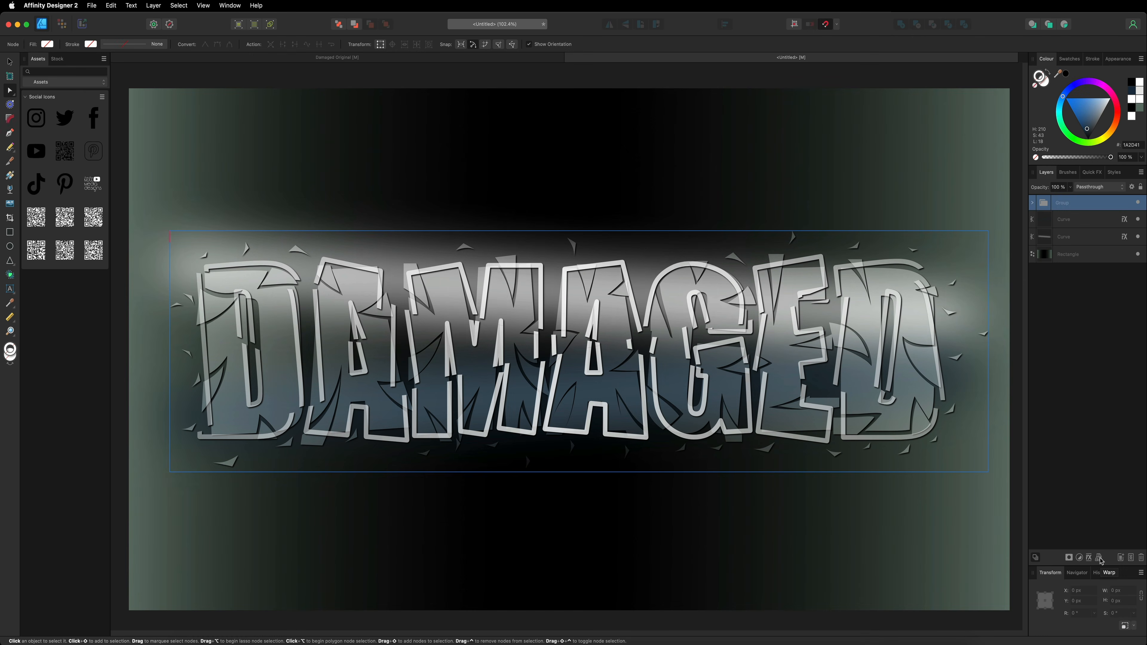
pyautogui.click(1099, 557)
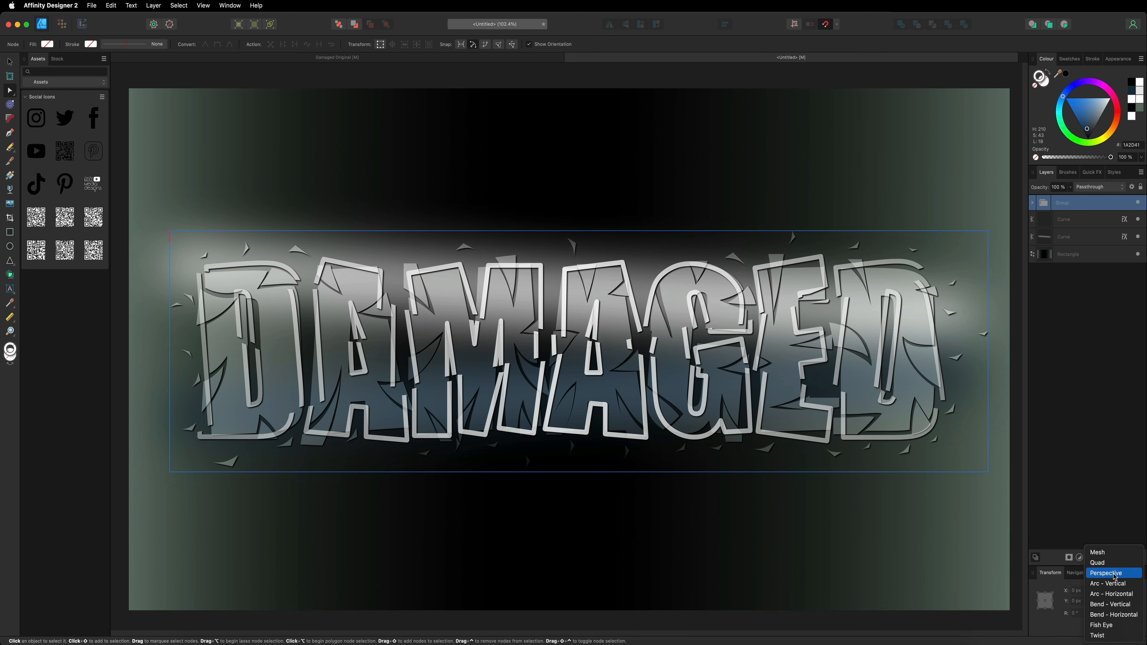
pyautogui.click(1103, 554)
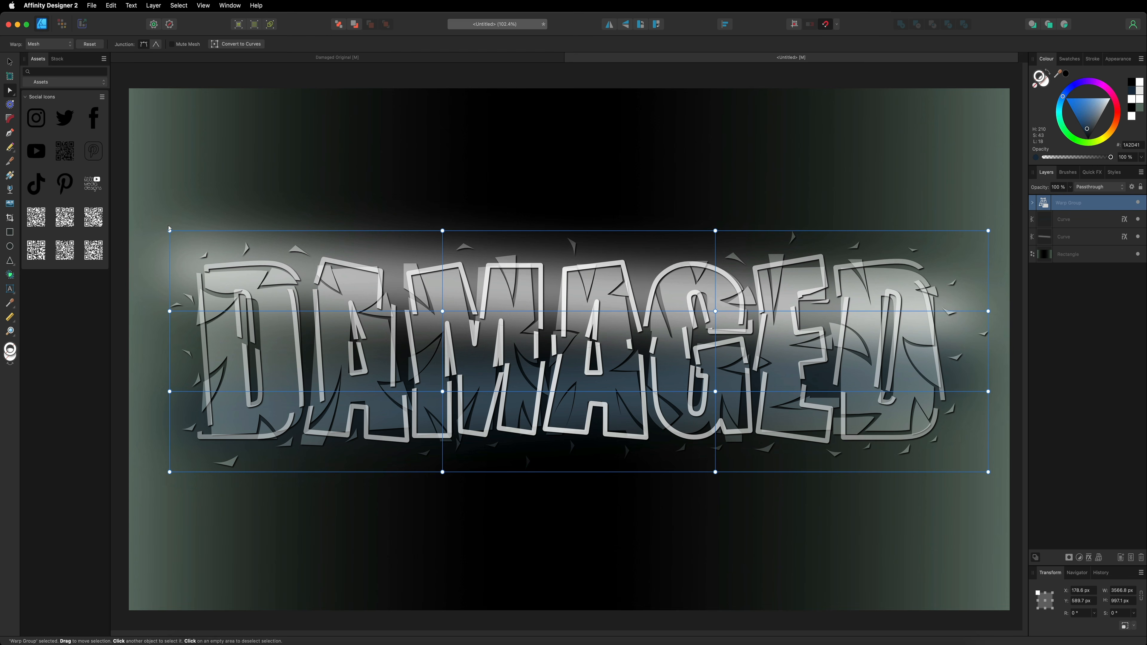
# Step: Pull the four corners of the warp mesh vertically outward so both ends of DAMAGED flare taller
pyautogui.moveTo(169, 232); pyautogui.dragTo(167, 194)
pyautogui.moveTo(169, 473); pyautogui.dragTo(166, 499)
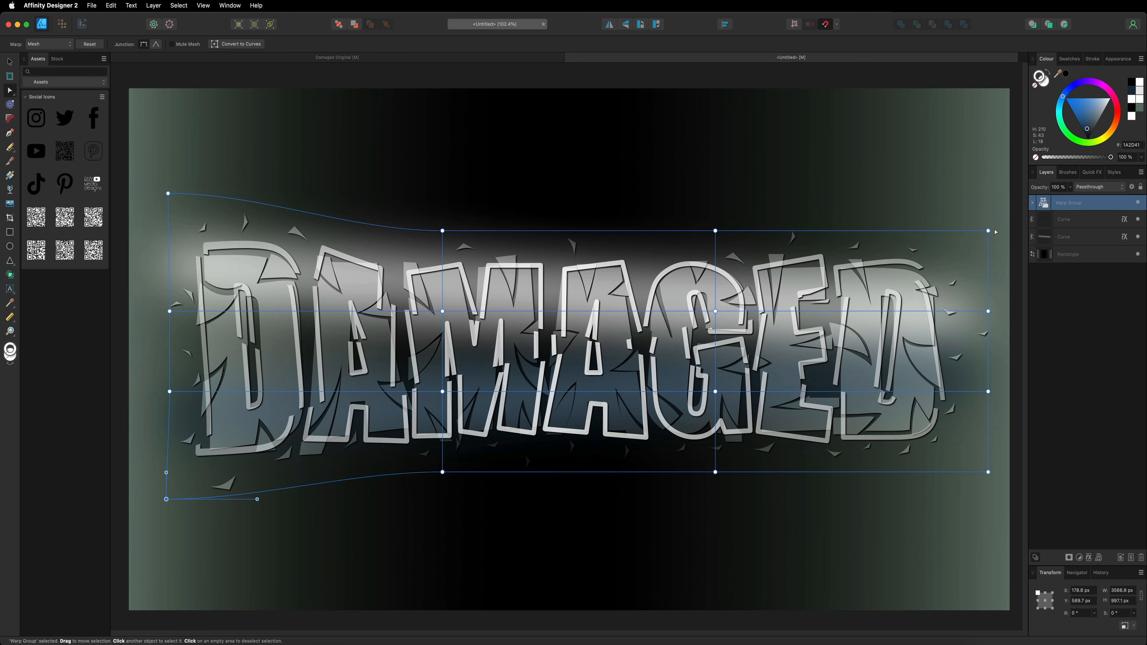
pyautogui.moveTo(988, 231); pyautogui.dragTo(988, 199)
pyautogui.moveTo(988, 472); pyautogui.dragTo(989, 499)
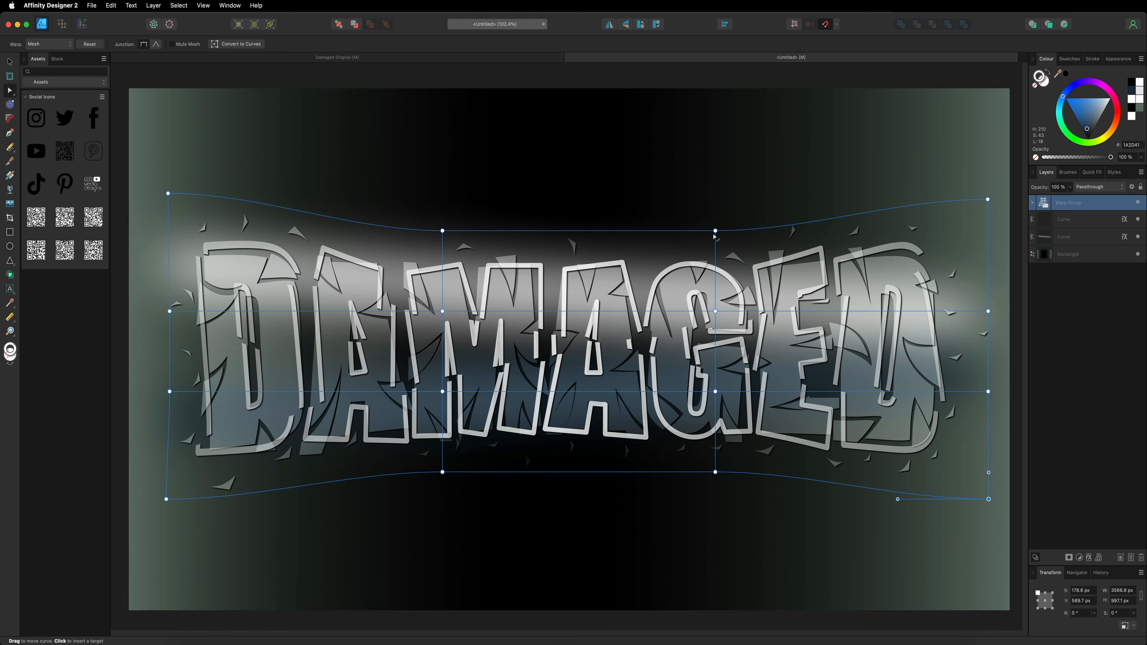
# Step: Lower the mesh's inner upper-edge nodes, add a vertical division through the second A, and pull its upper and lower ends inward
pyautogui.moveTo(715, 231); pyautogui.dragTo(715, 239)
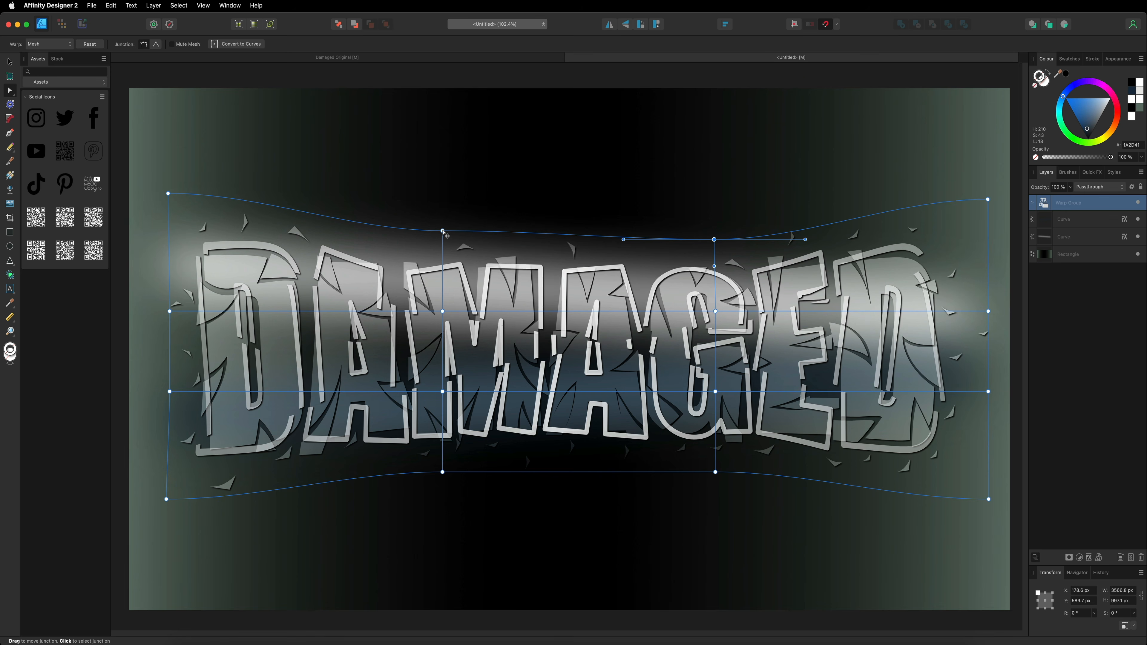
pyautogui.moveTo(443, 231); pyautogui.dragTo(443, 236)
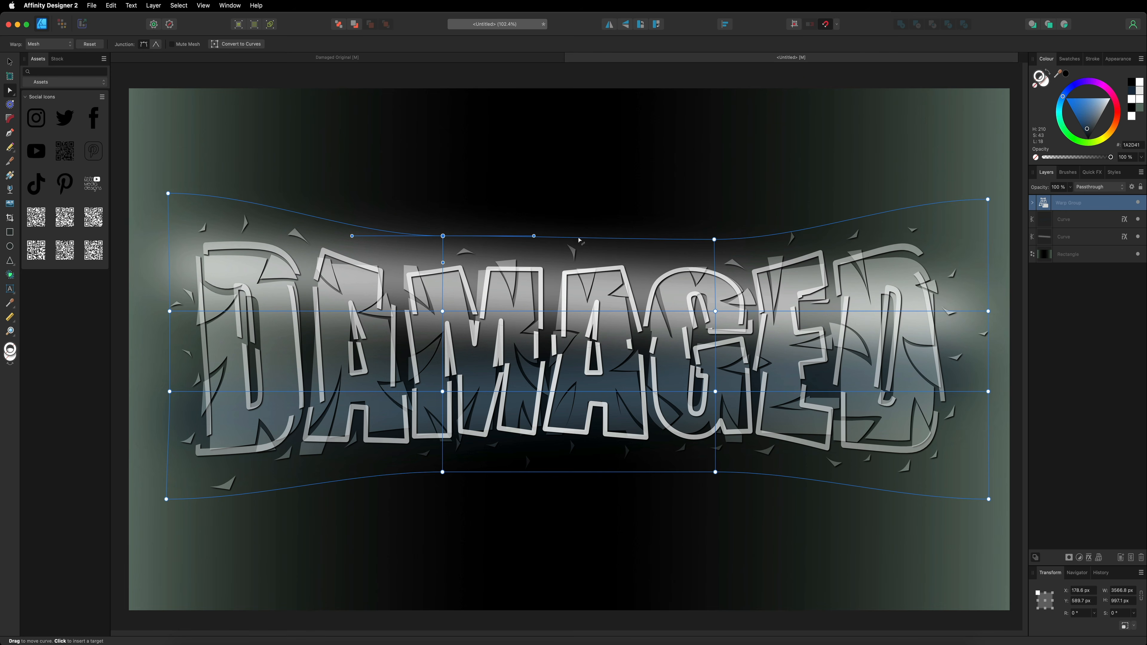
pyautogui.click(582, 238)
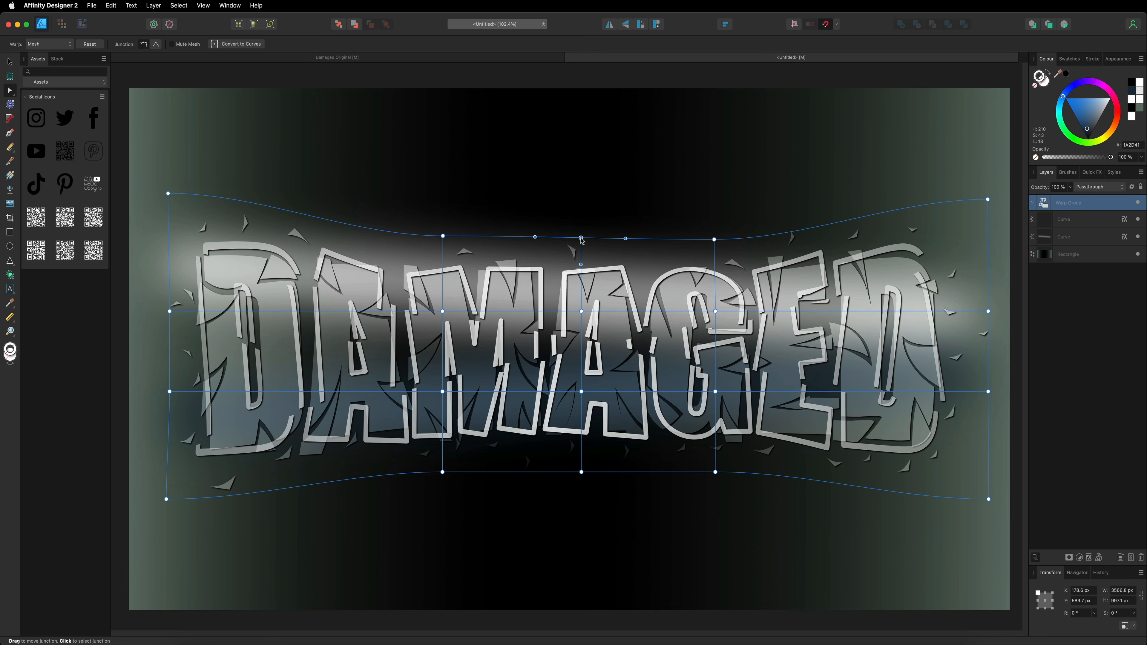
pyautogui.moveTo(582, 239); pyautogui.dragTo(581, 245)
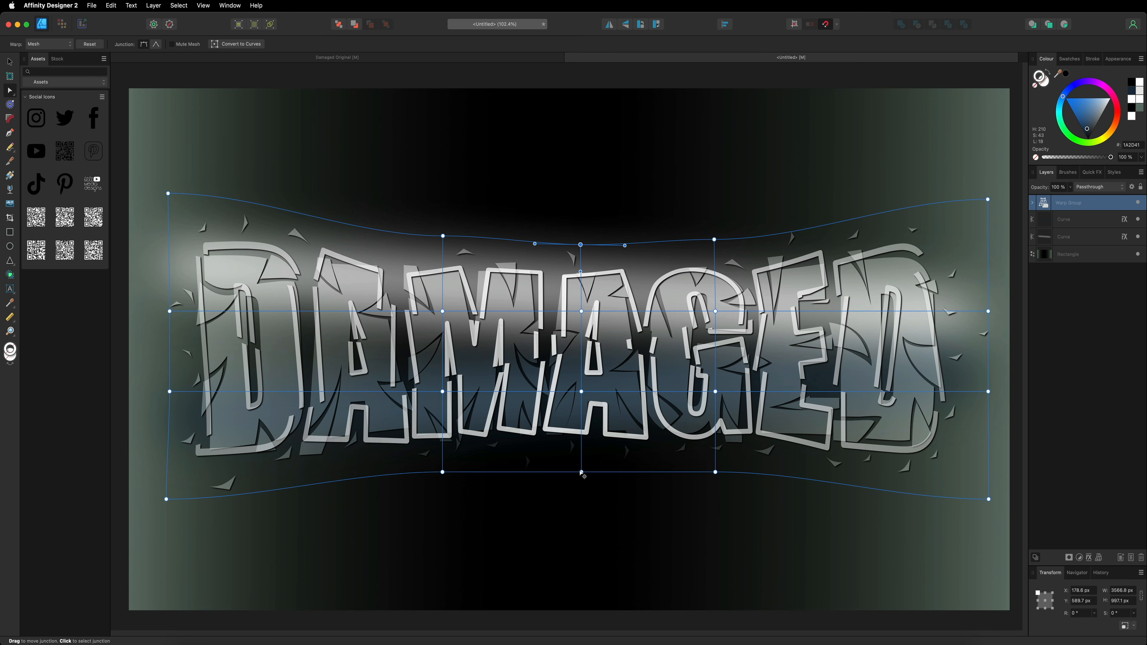
pyautogui.moveTo(581, 472); pyautogui.dragTo(581, 463)
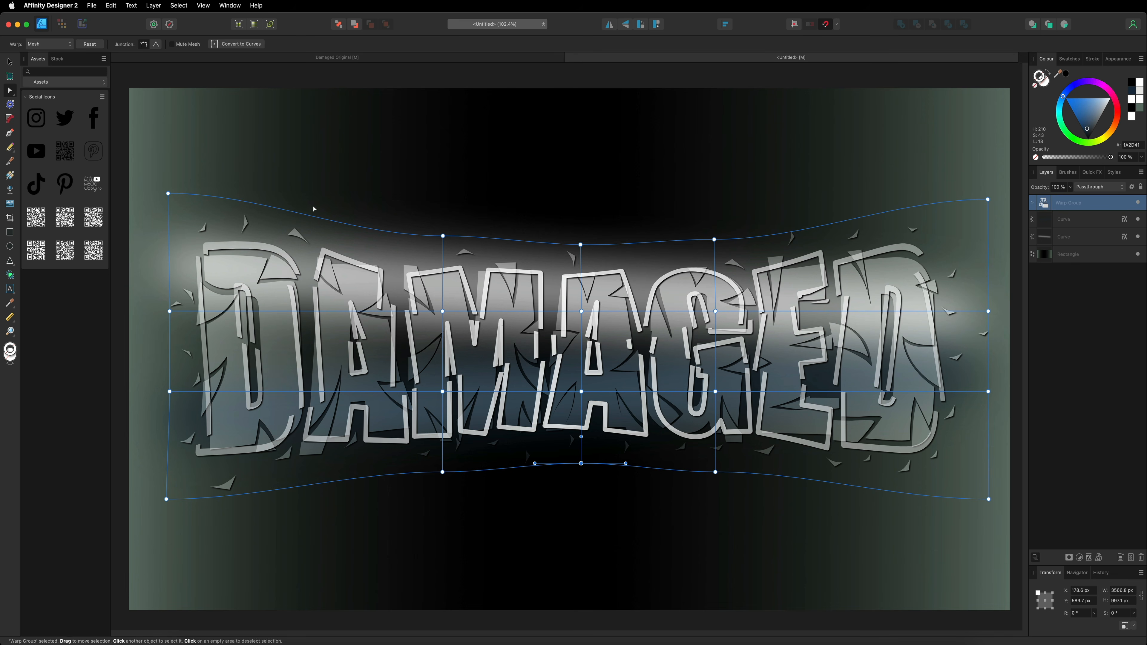
# Step: Add a mesh division at the first A and stretch its ends outward, lower the mesh's bottom-right corner further, and deselect the warp group
pyautogui.click(325, 222)
pyautogui.moveTo(325, 222); pyautogui.dragTo(327, 207)
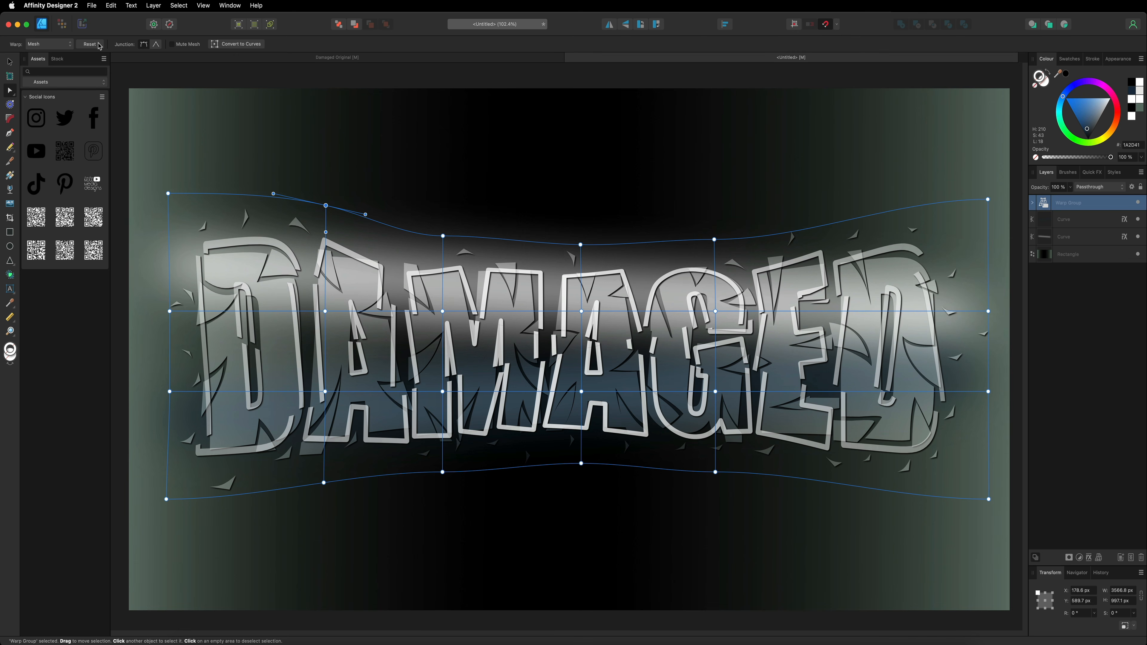
pyautogui.moveTo(324, 482); pyautogui.dragTo(325, 489)
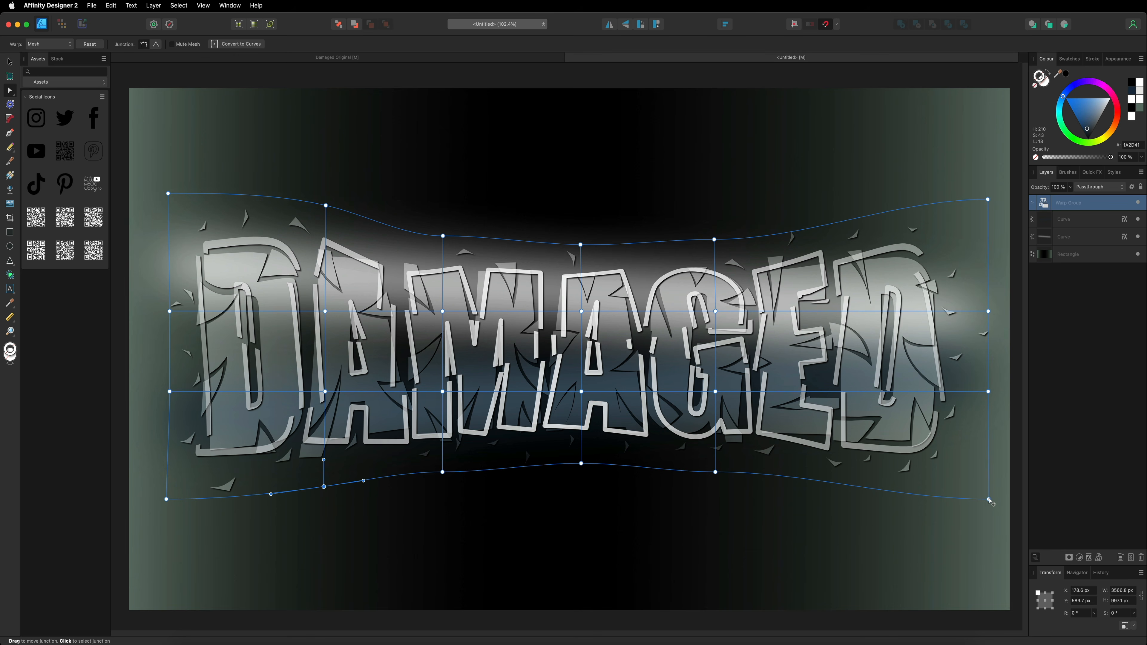
pyautogui.moveTo(988, 500); pyautogui.dragTo(992, 513)
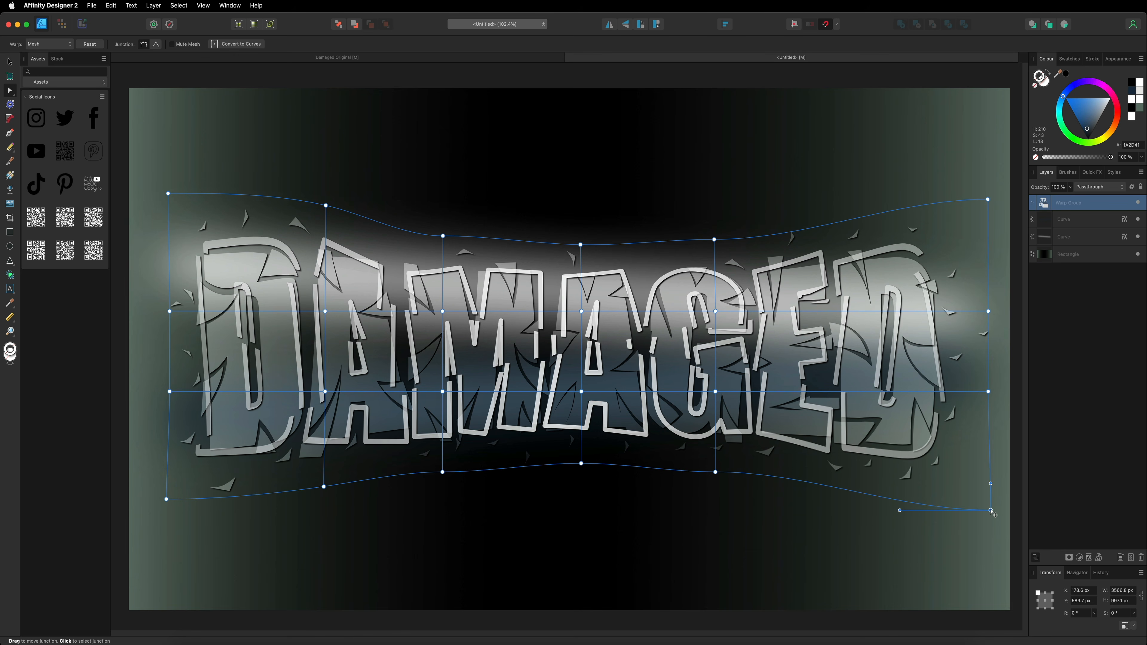
pyautogui.click(10, 62)
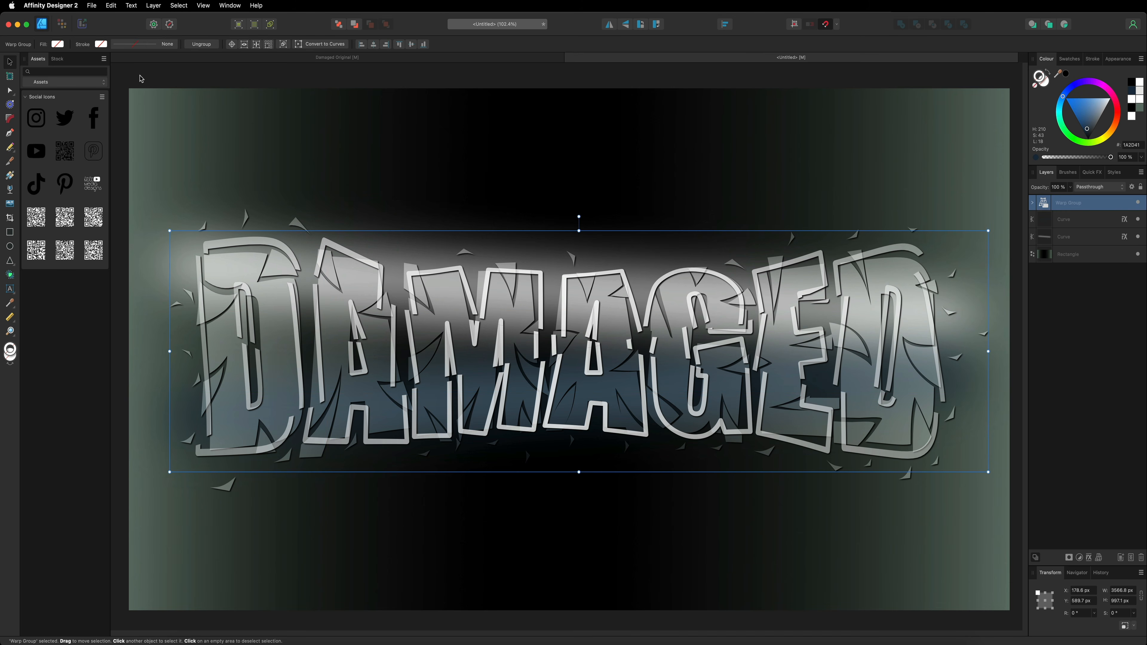
pyautogui.click(142, 80)
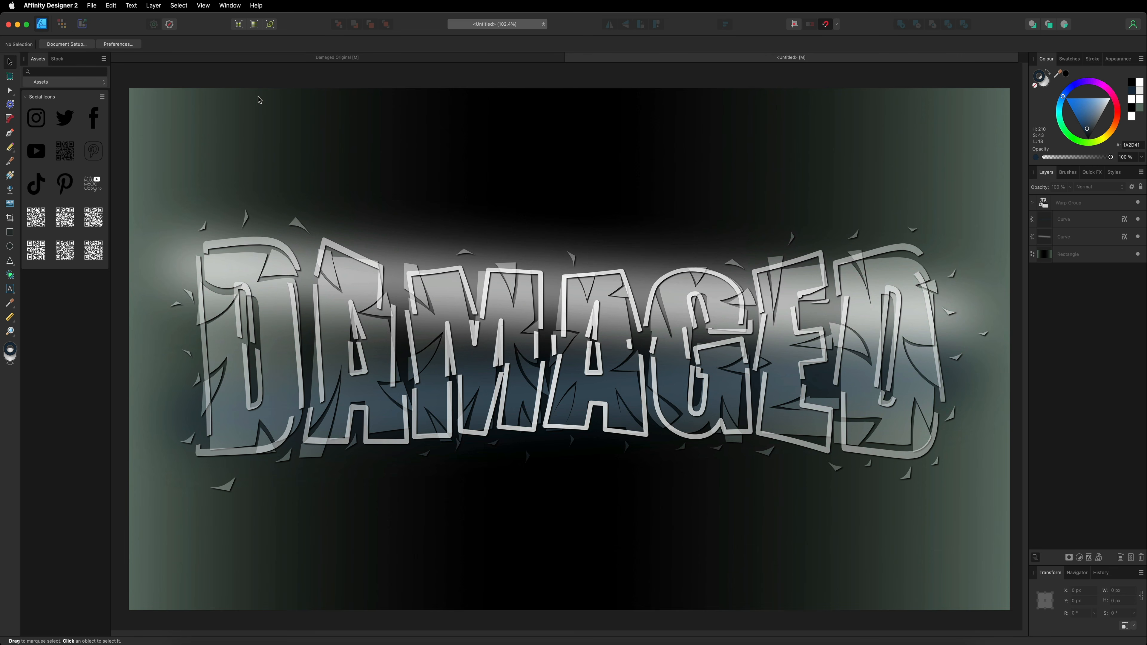
# Step: Reduce the upper white blurred line's layer opacity to 68% and deselect it
pyautogui.click(1063, 237)
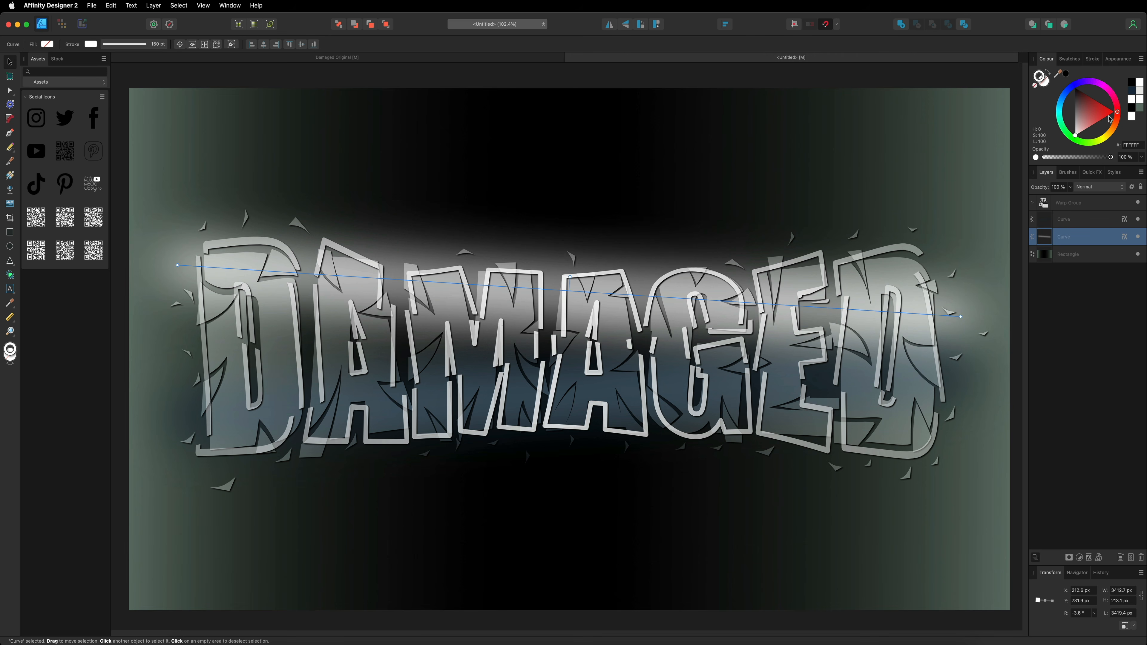
pyautogui.click(1070, 187)
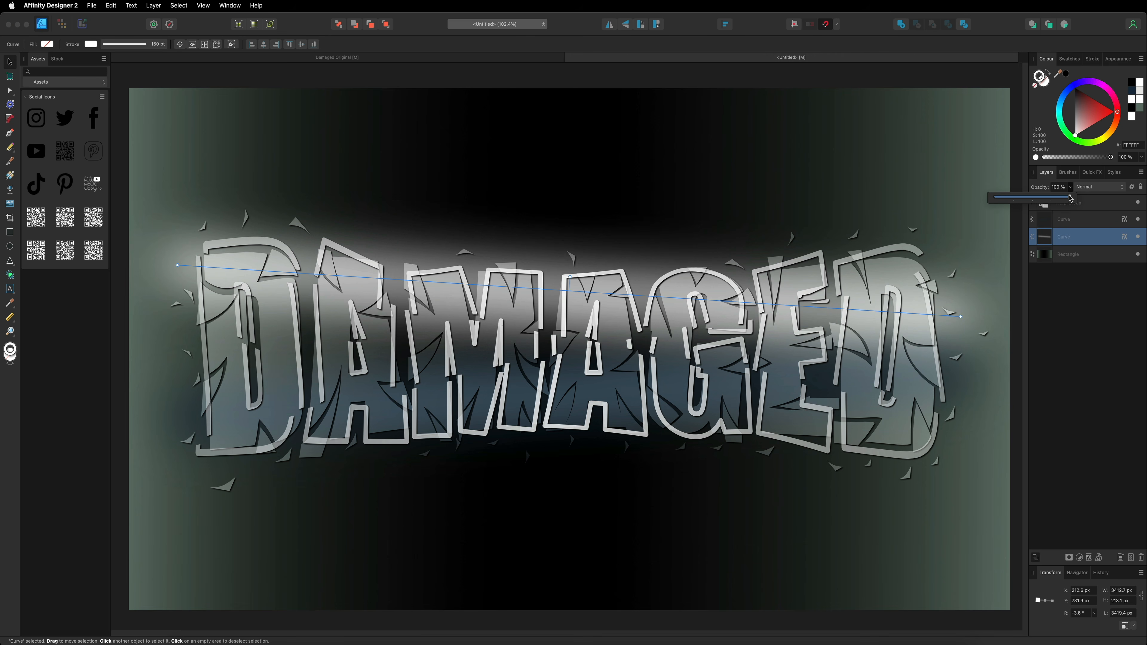
pyautogui.moveTo(1071, 199); pyautogui.dragTo(1046, 199)
pyautogui.click(1015, 110)
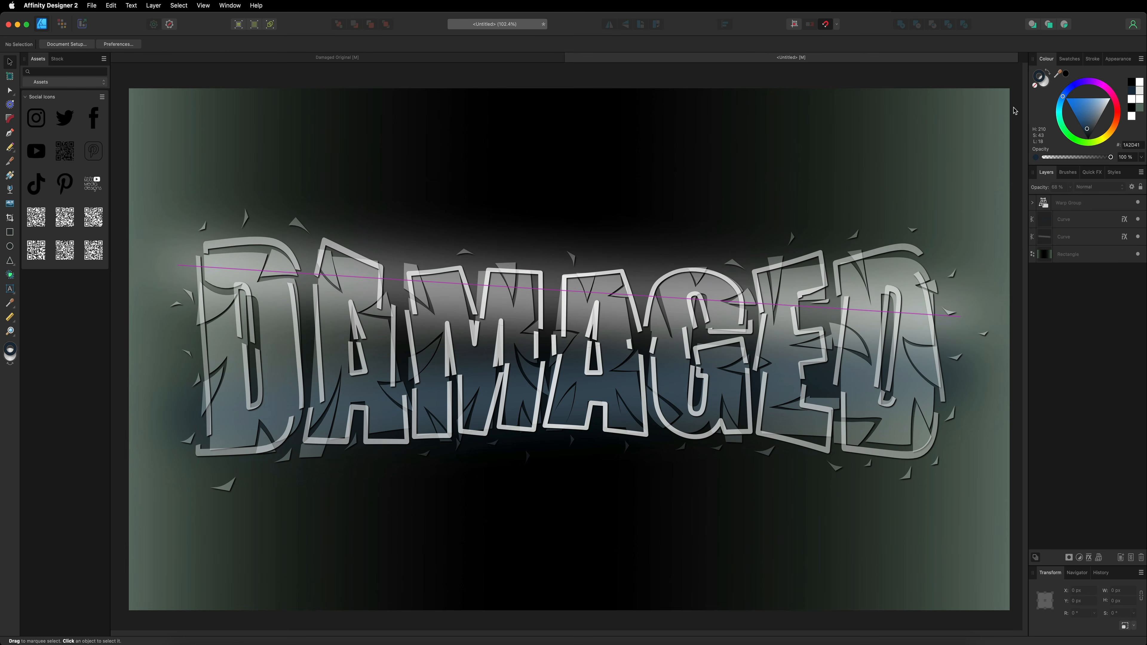